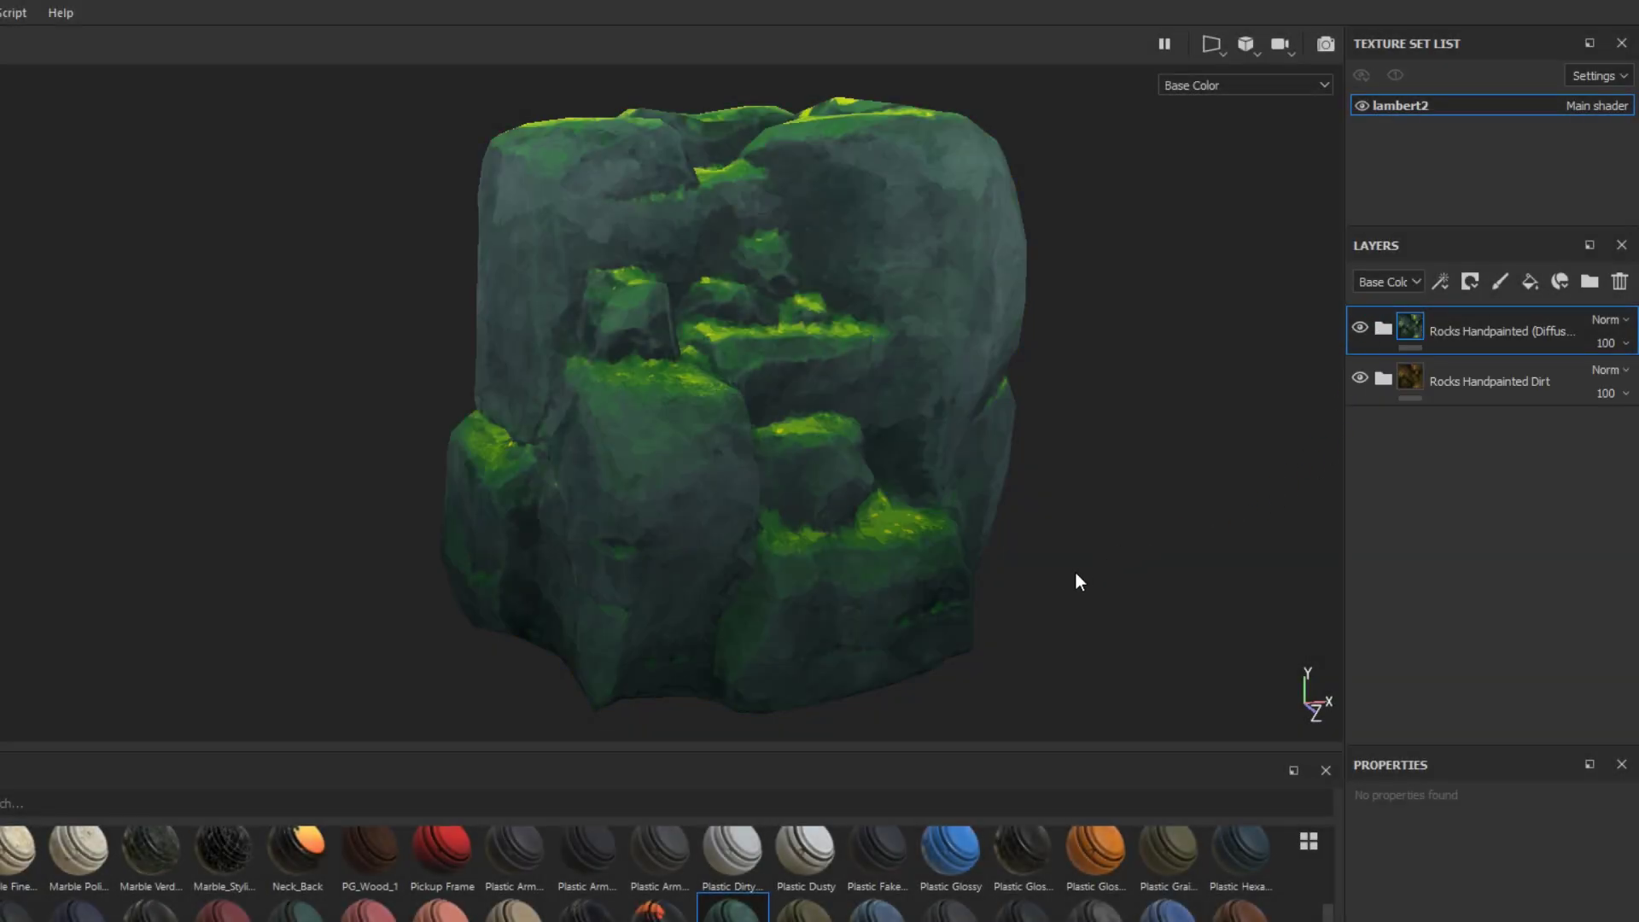
mouse_move(1072, 570)
left_mouse_down("alt")
mouse_move(998, 576)
mouse_move(1056, 576)
left_mouse_up("alt")
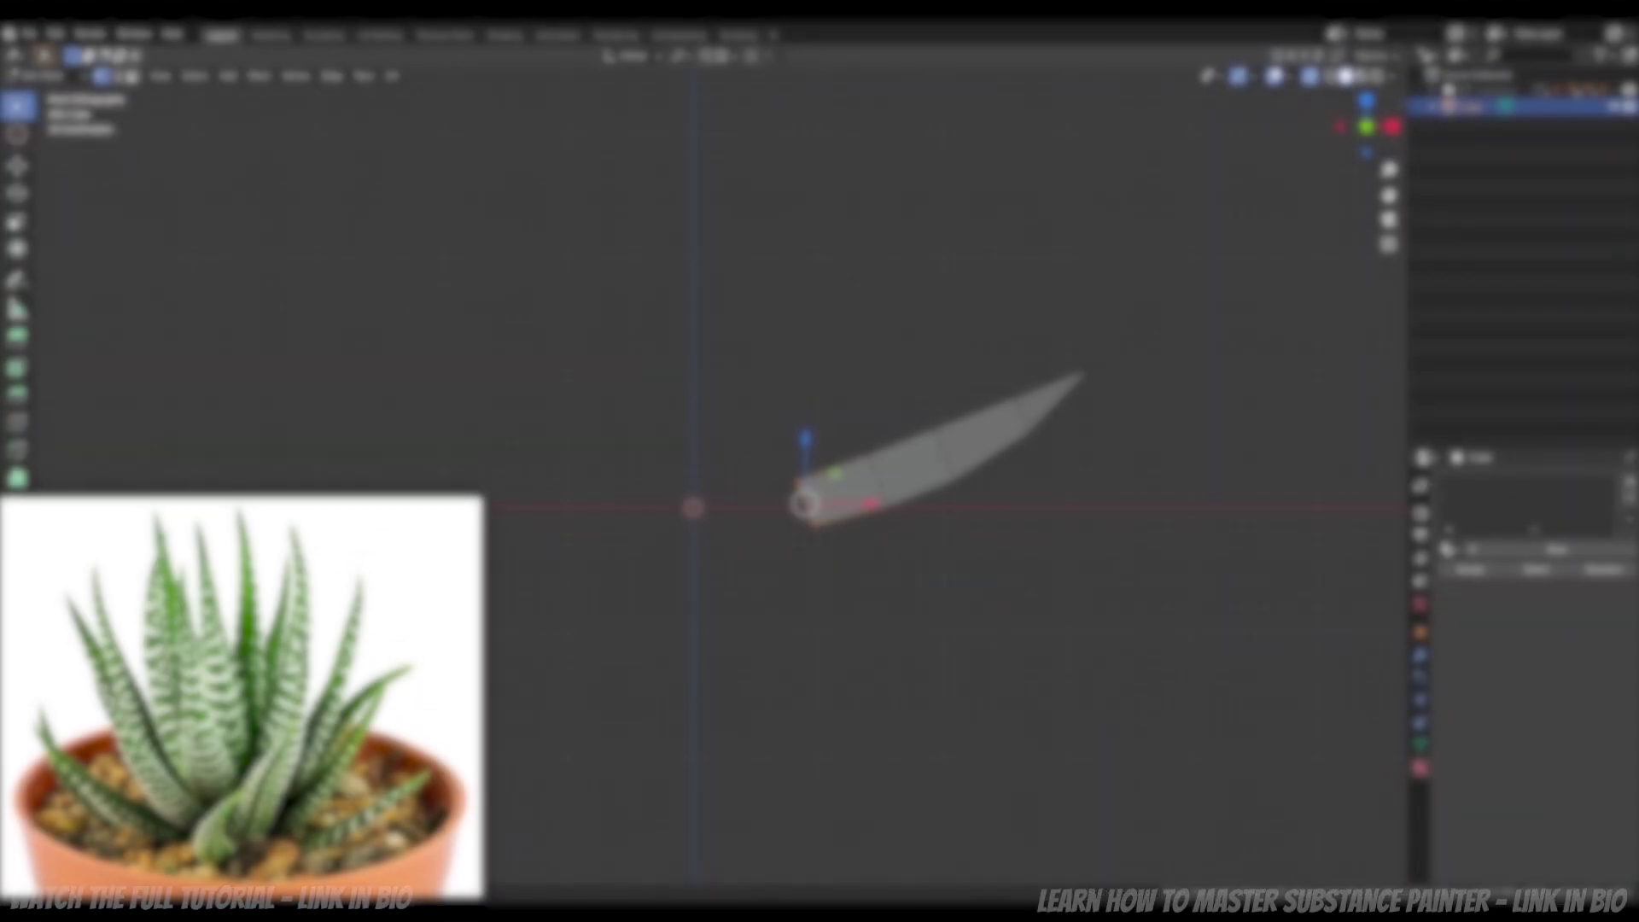
Step: Add a Plain Axes empty at the world origin
key("shift+a")
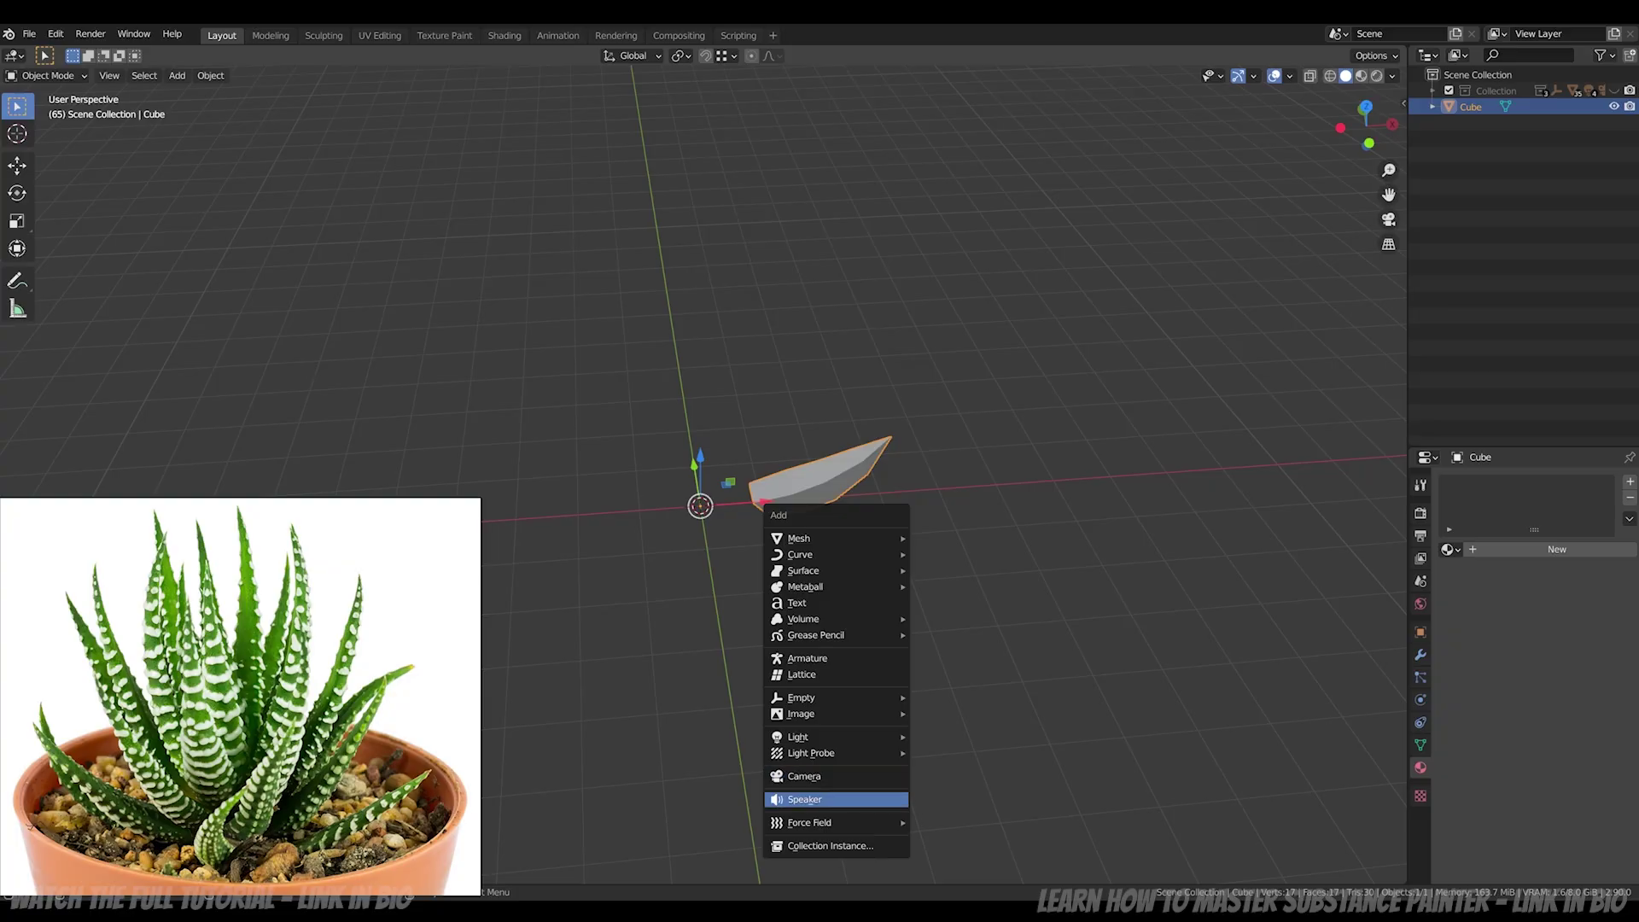
mouse_move(836, 697)
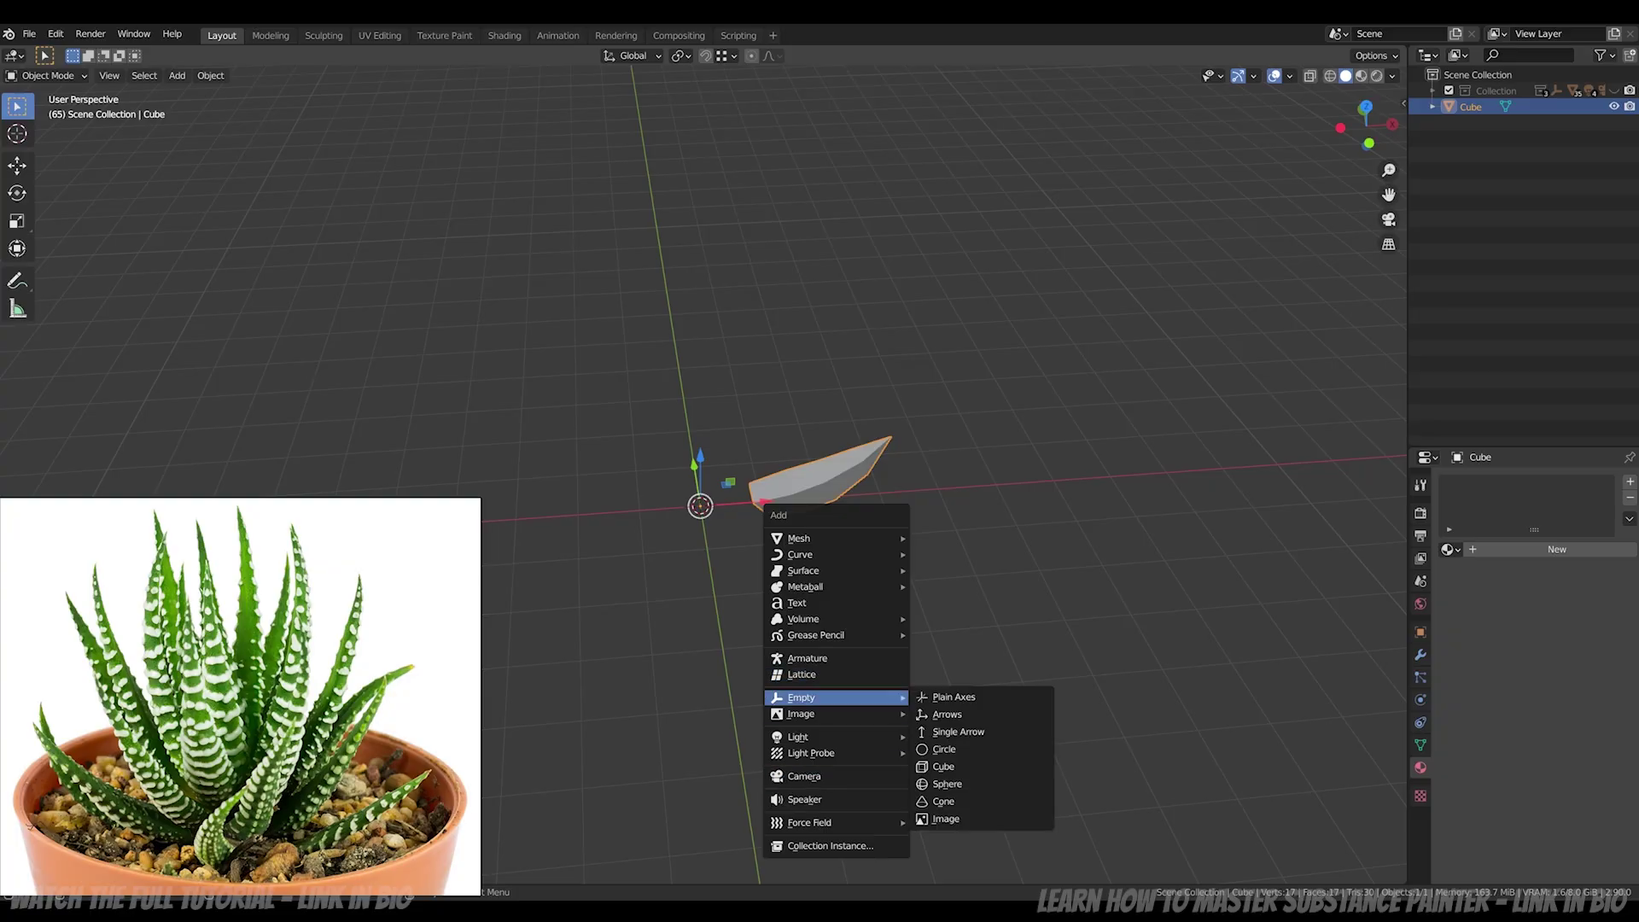
left_click(954, 697)
middle_click_drag(954, 697, 907, 693)
Step: Add an Array modifier with a count of 4 to the leaf mesh
left_click(809, 509)
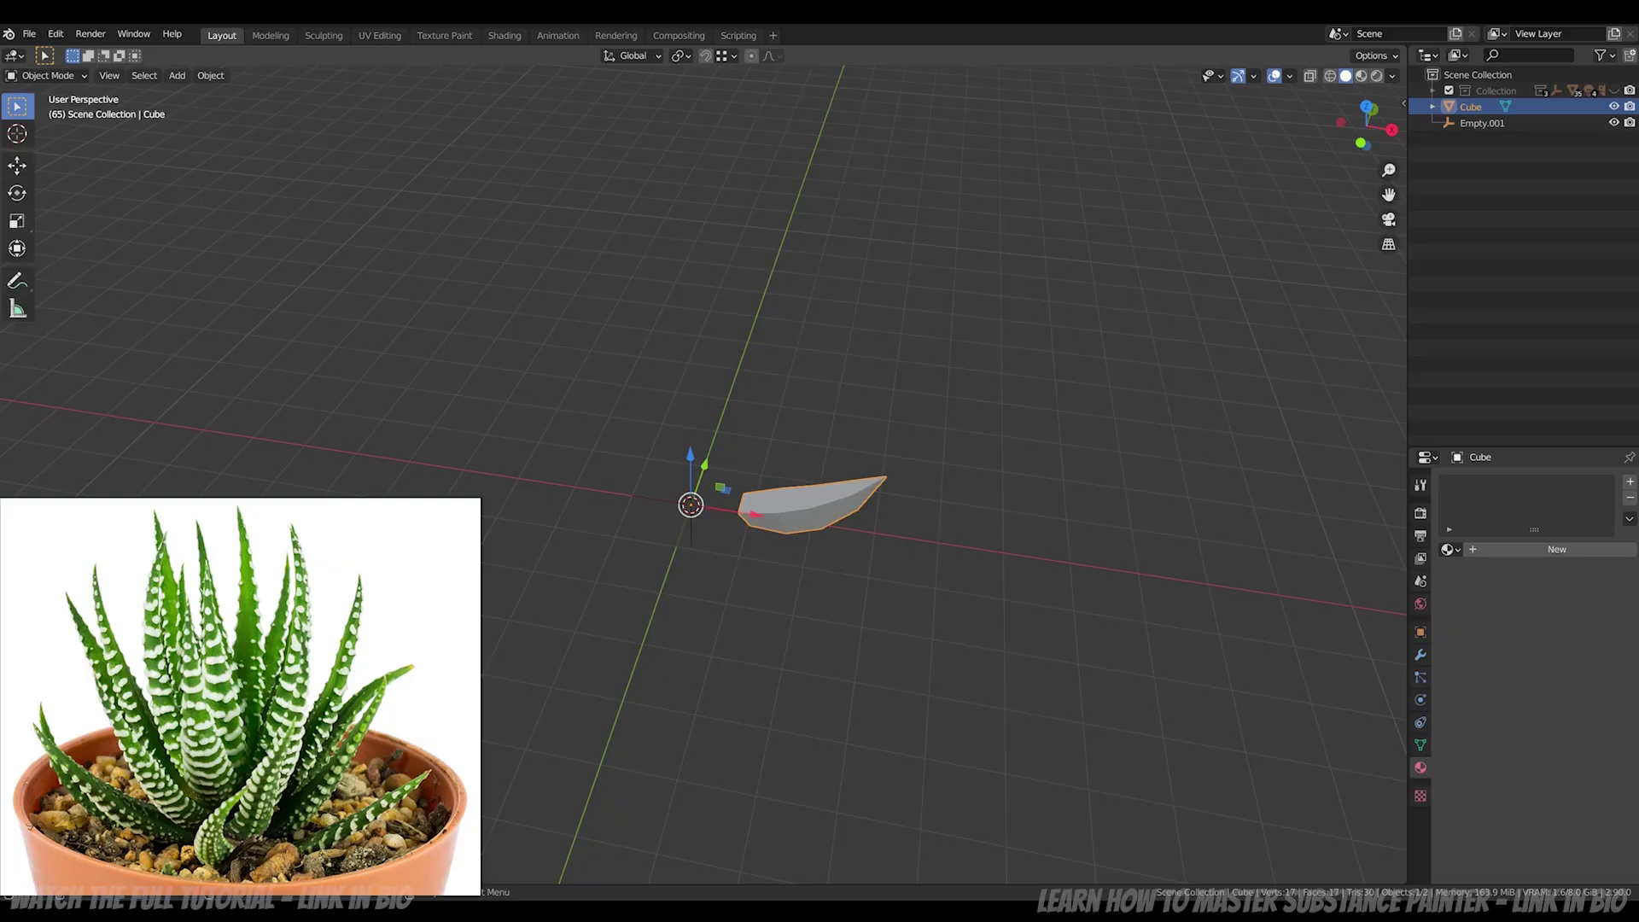
left_click(1421, 655)
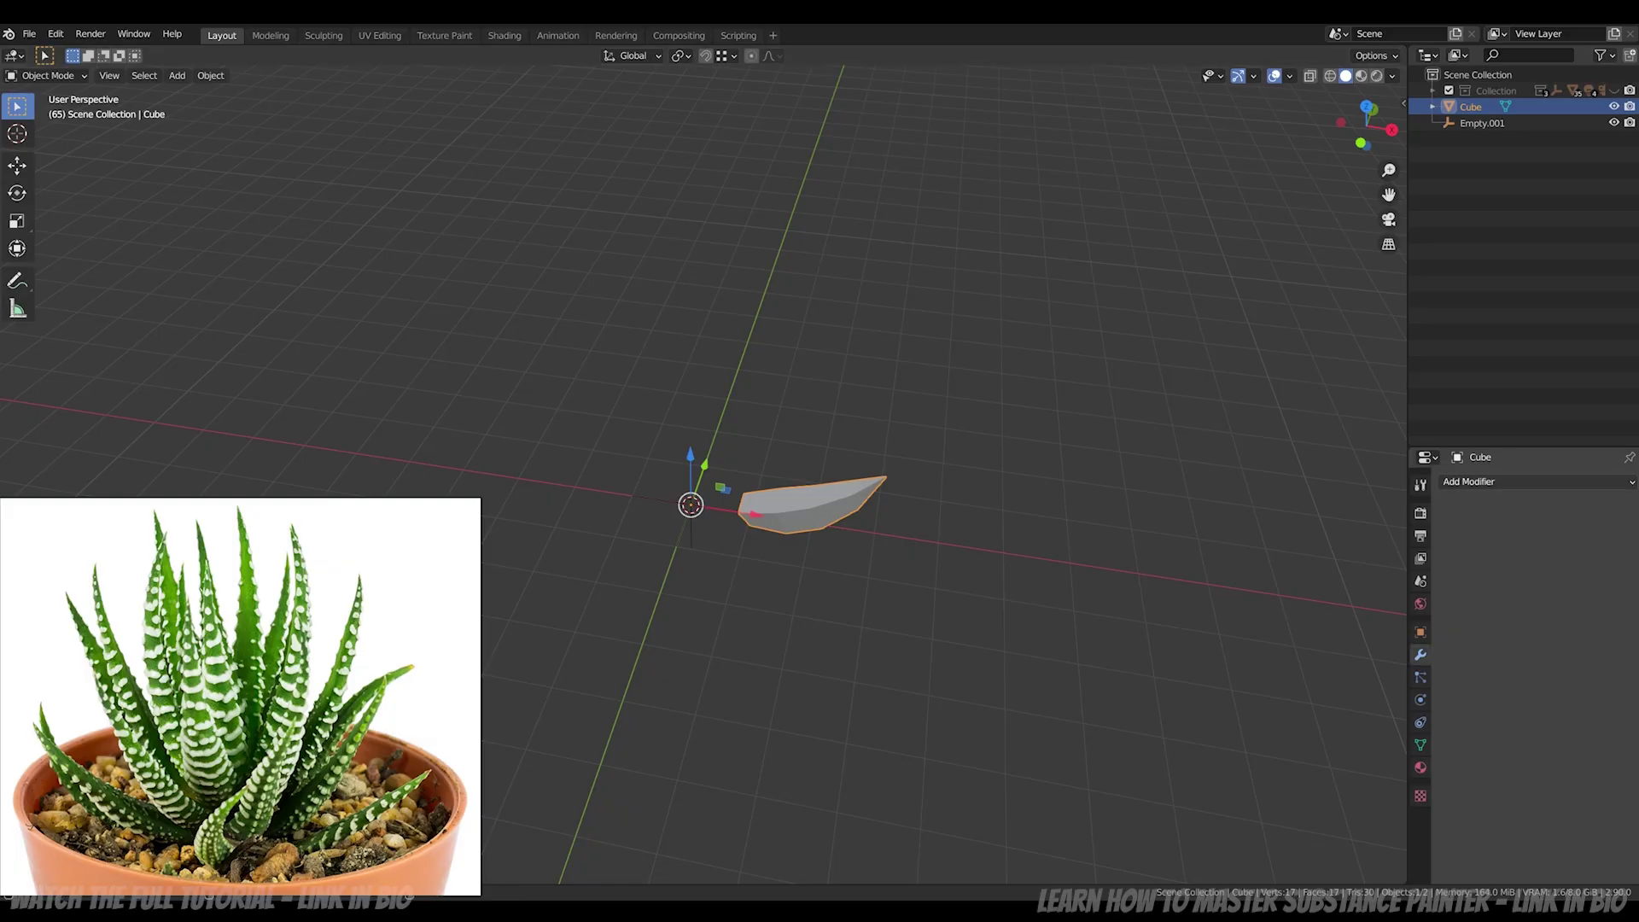
left_click(1503, 481)
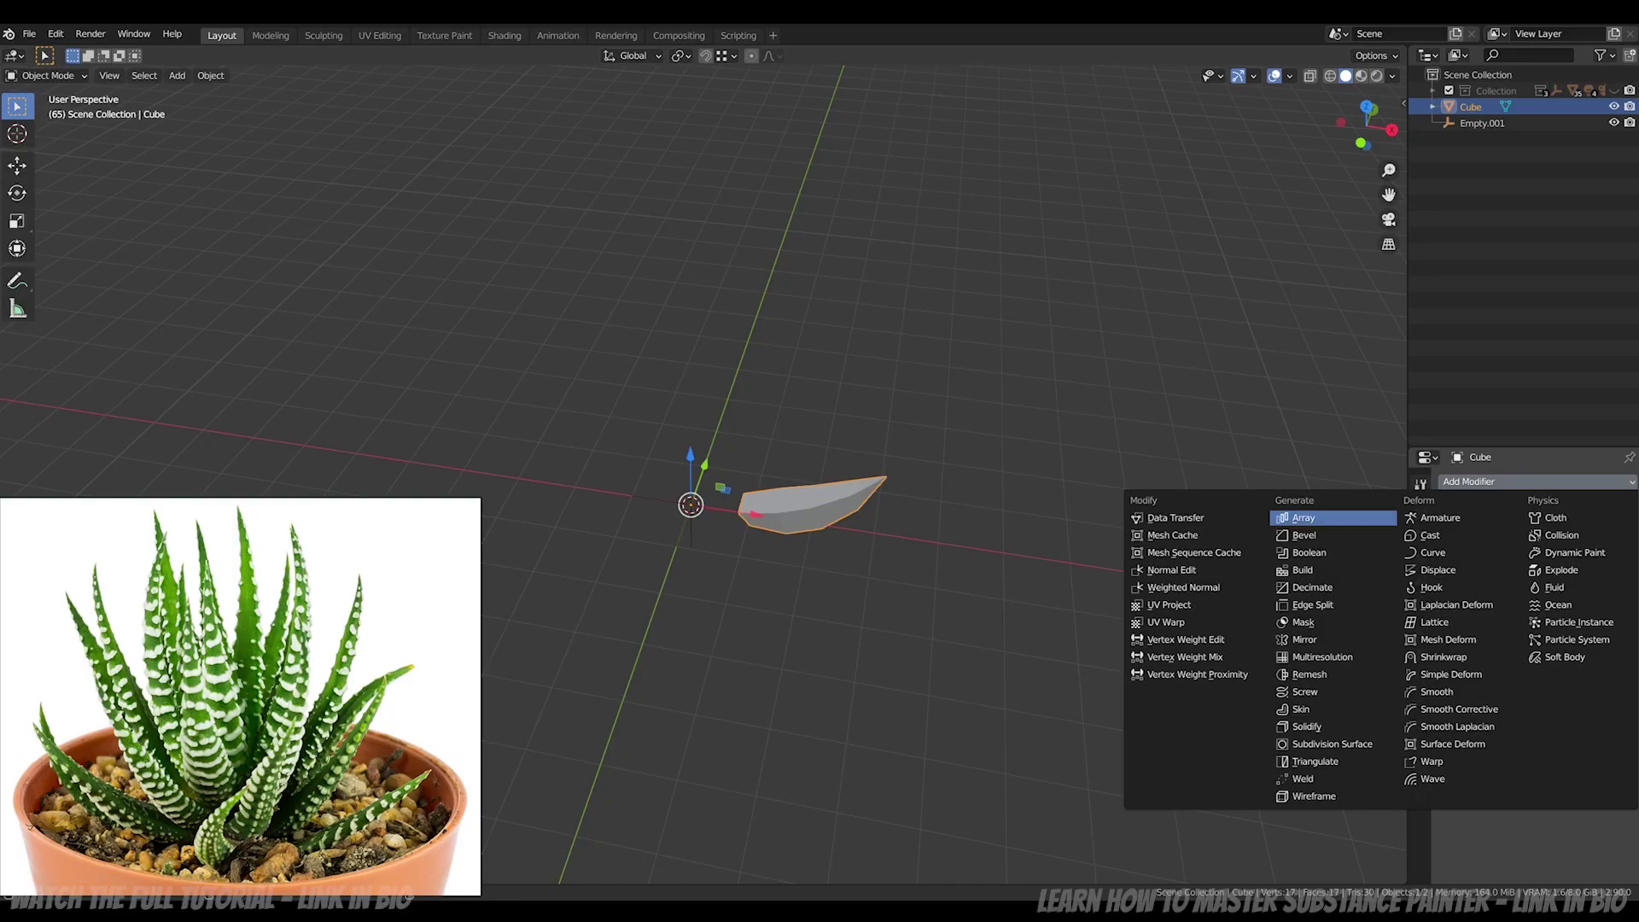
left_click(1304, 518)
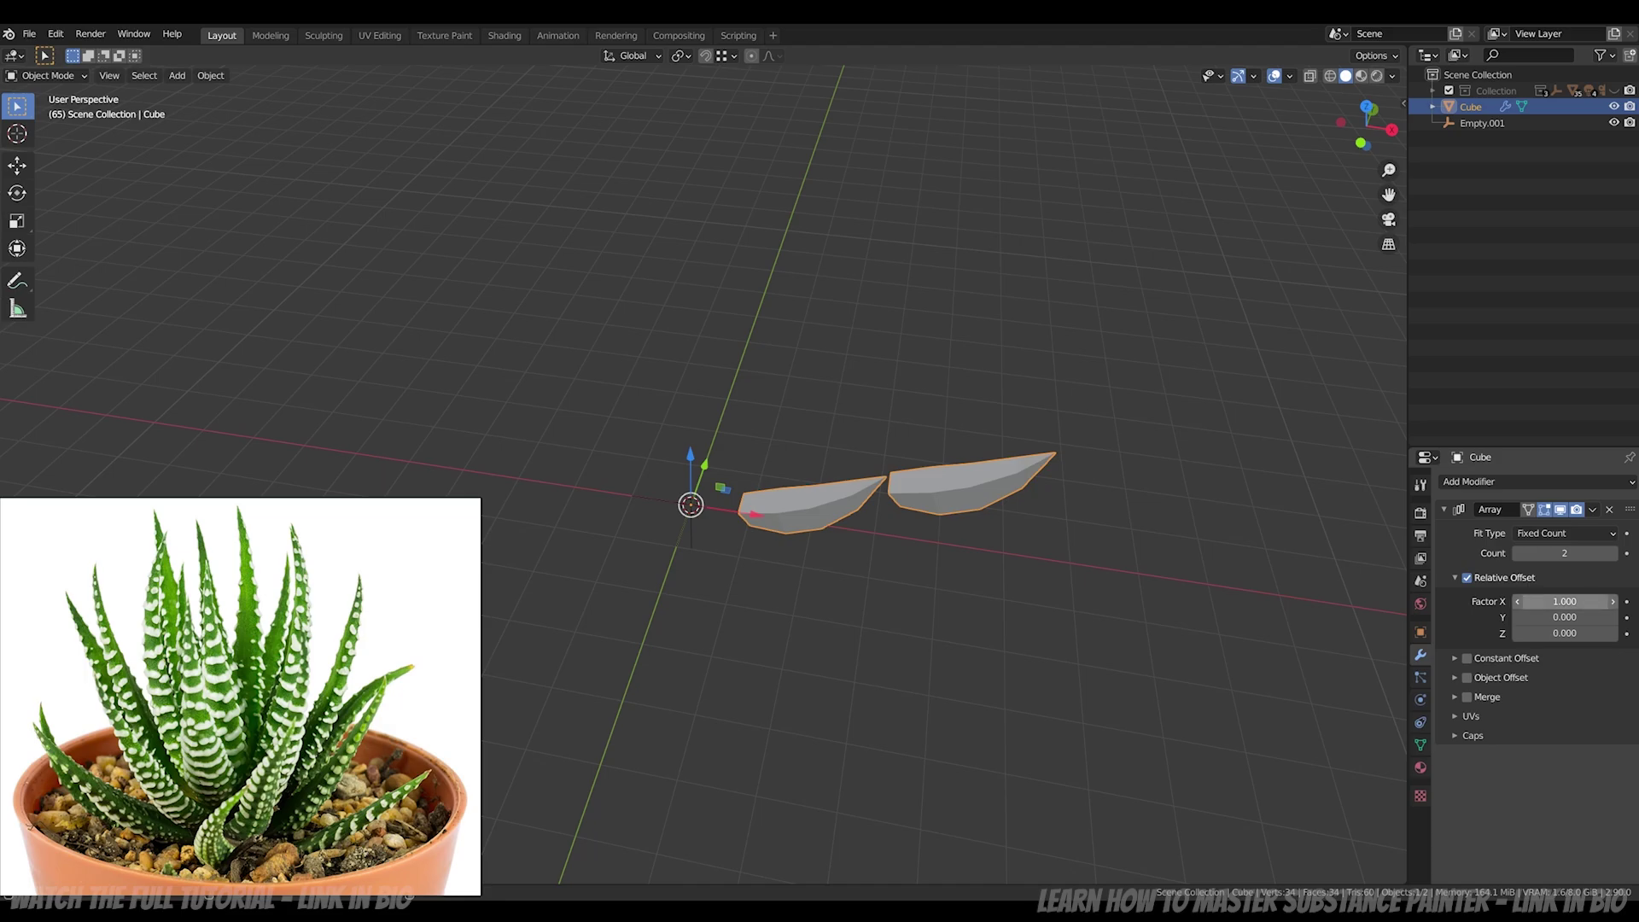
left_click(1613, 553)
left_click(1613, 553)
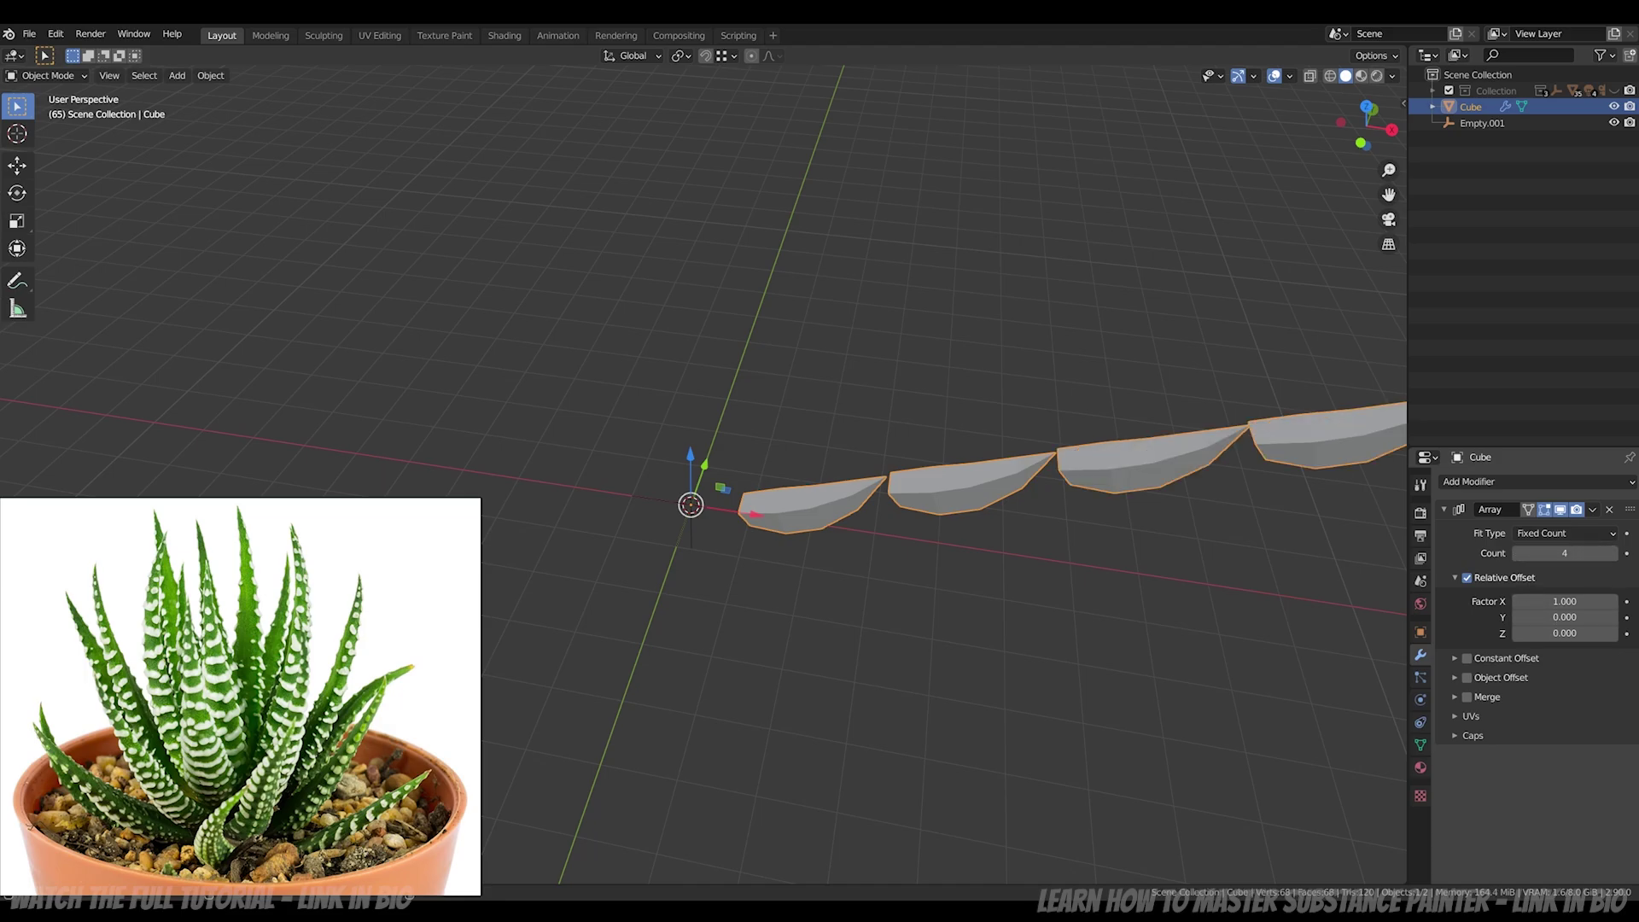
Step: Replace the array's relative offset with an object offset that uses Empty.001 as its object
left_click(1467, 577)
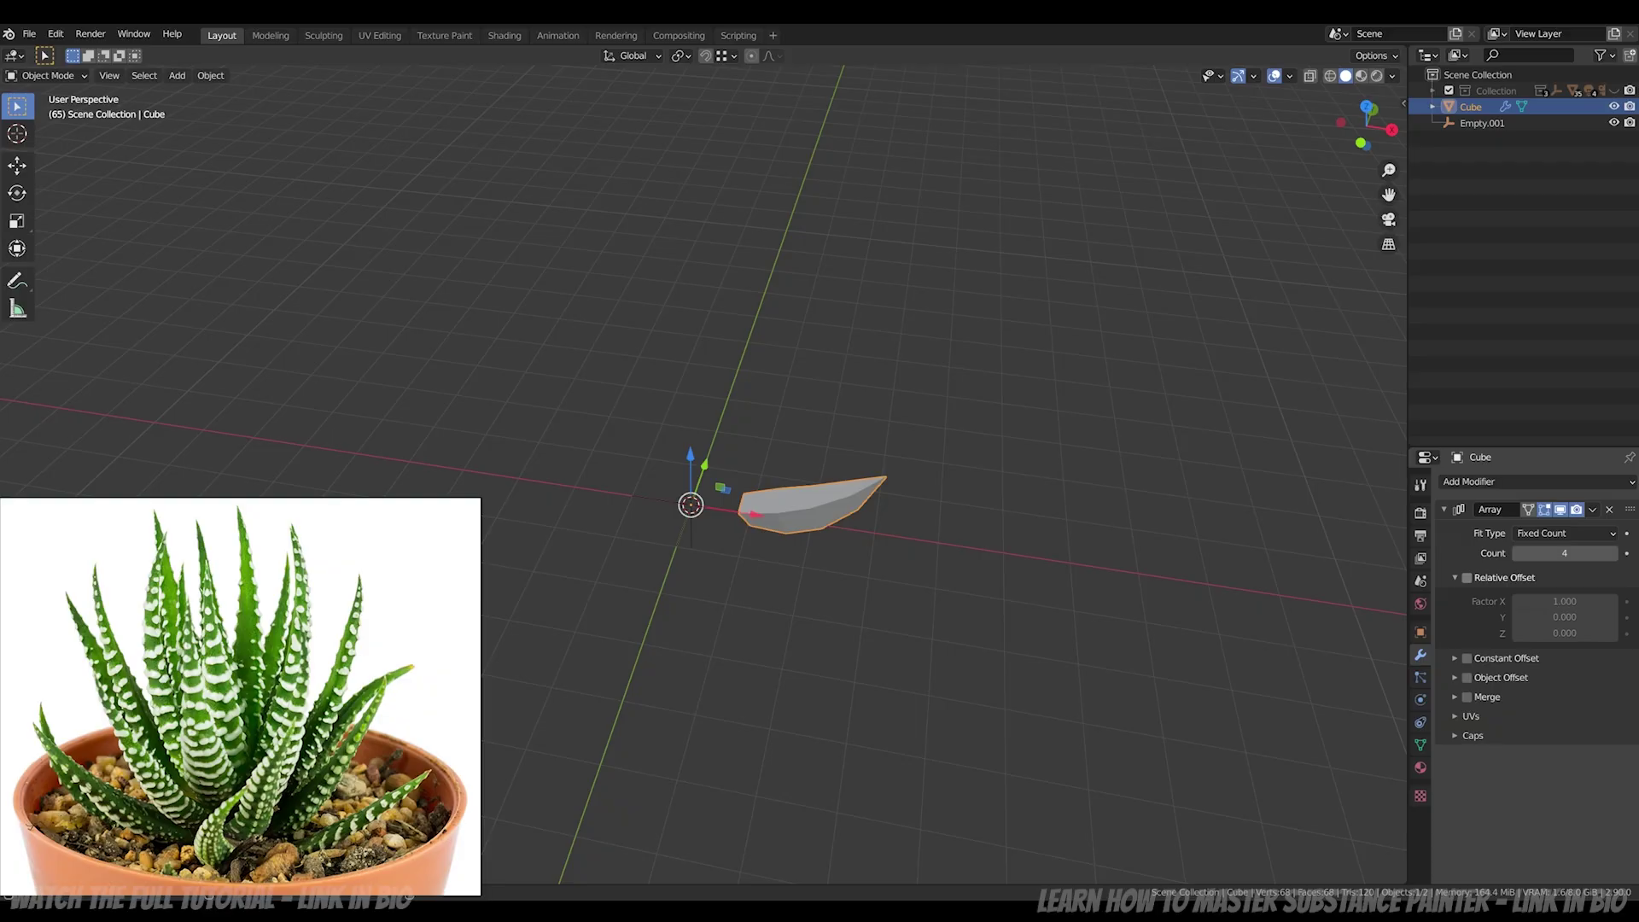
left_click(1454, 678)
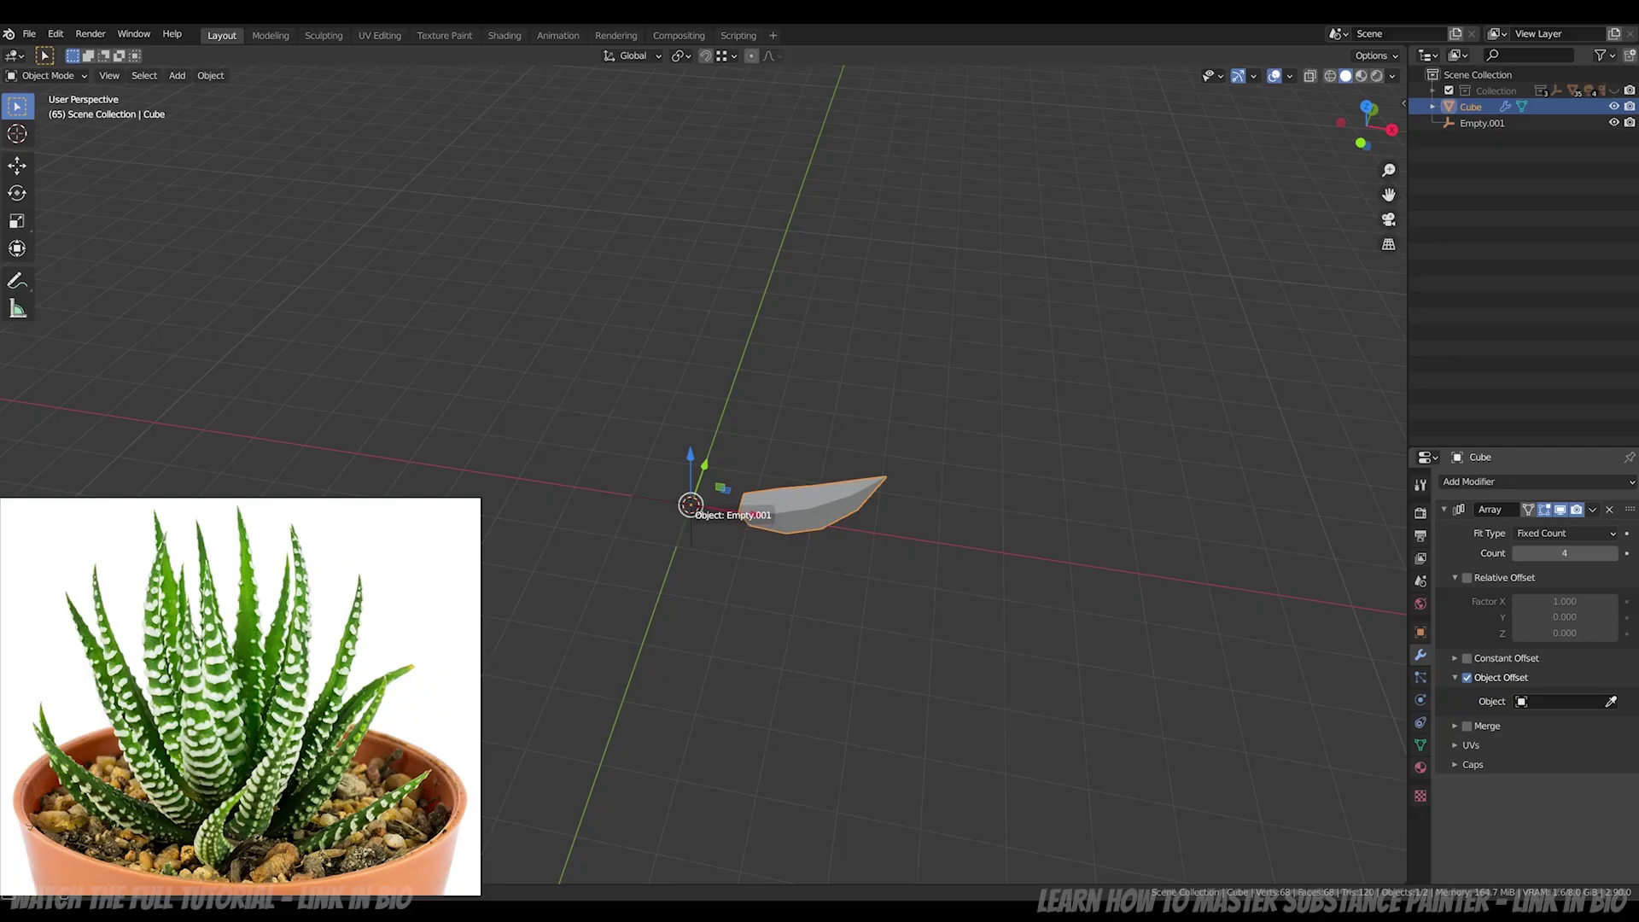
left_click(690, 505)
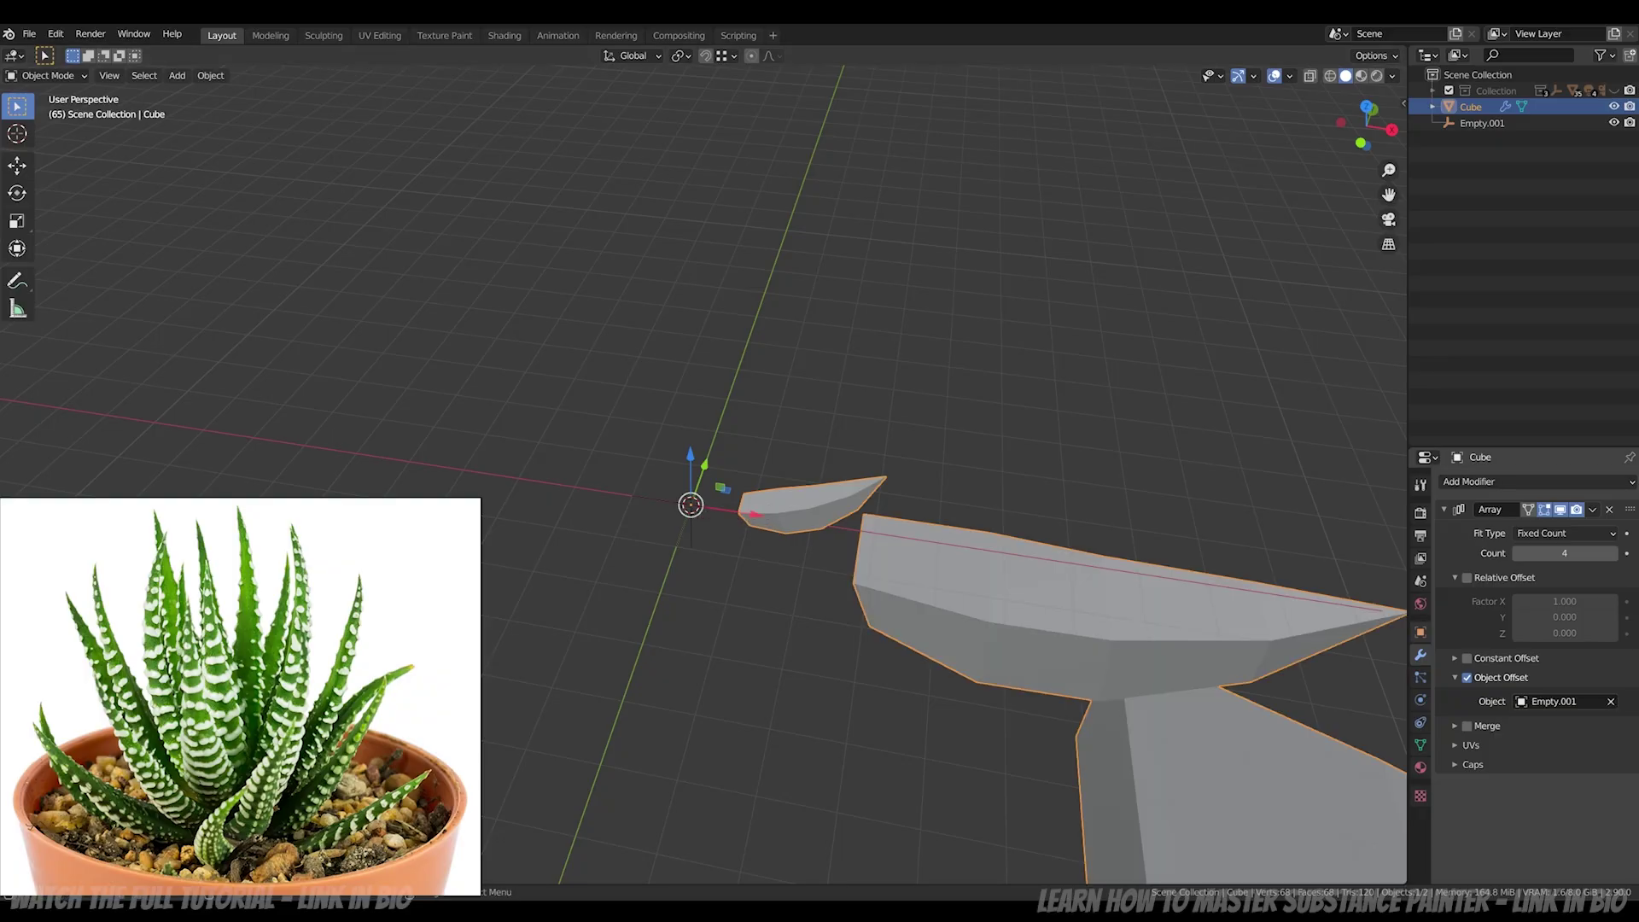
Step: Apply the leaf object's scale and rotation
left_click(1421, 632)
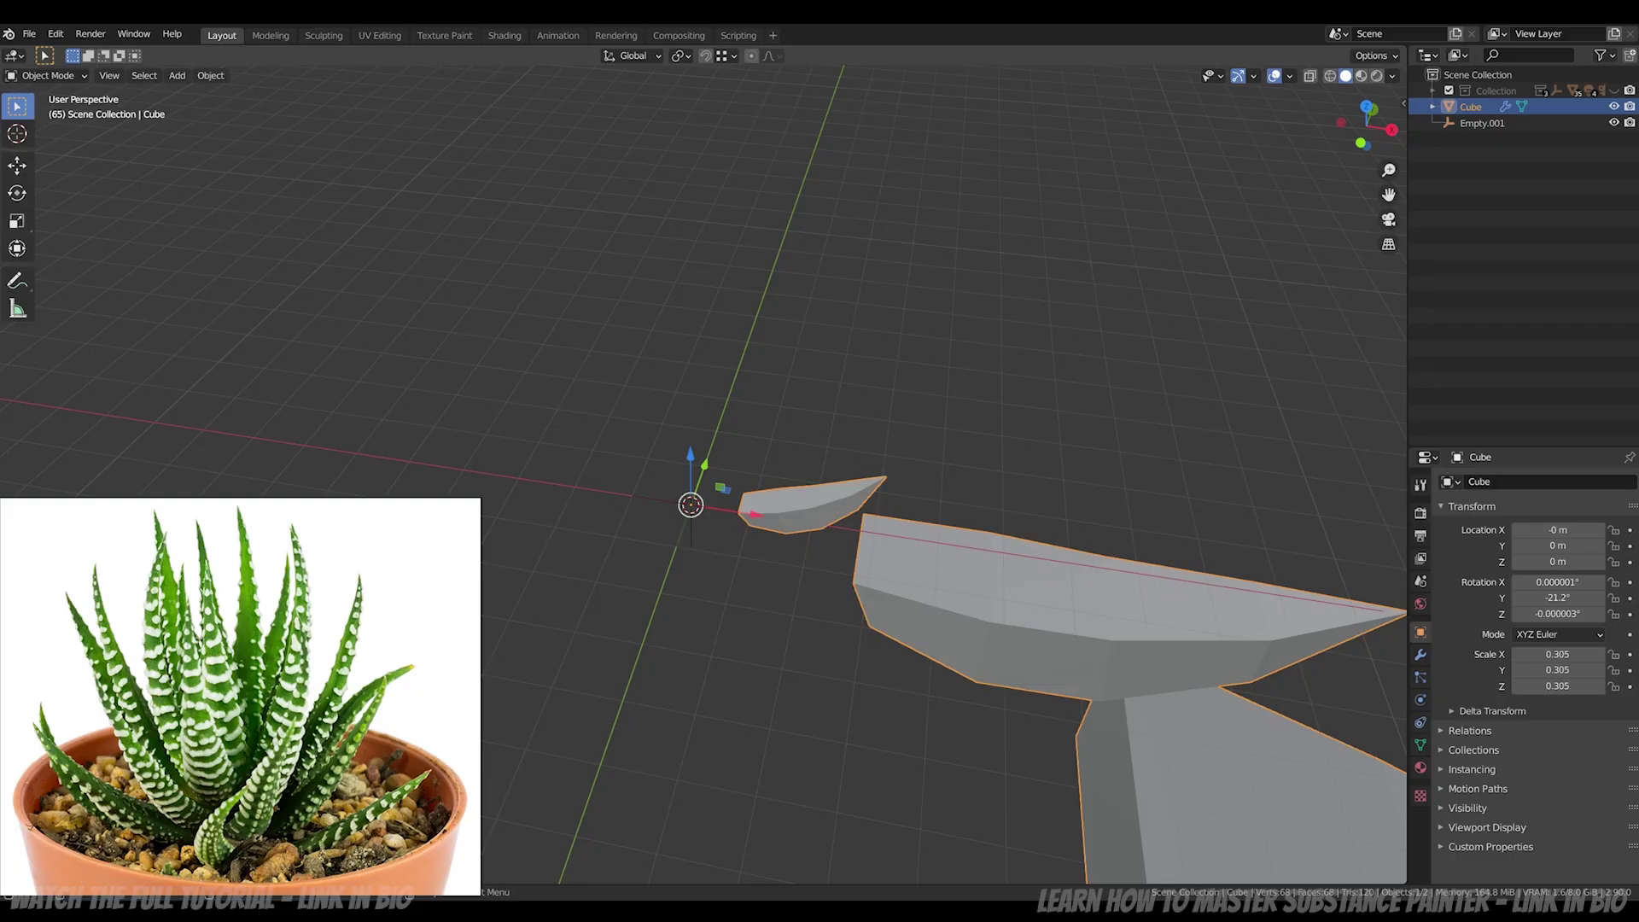
key("ctrl+a")
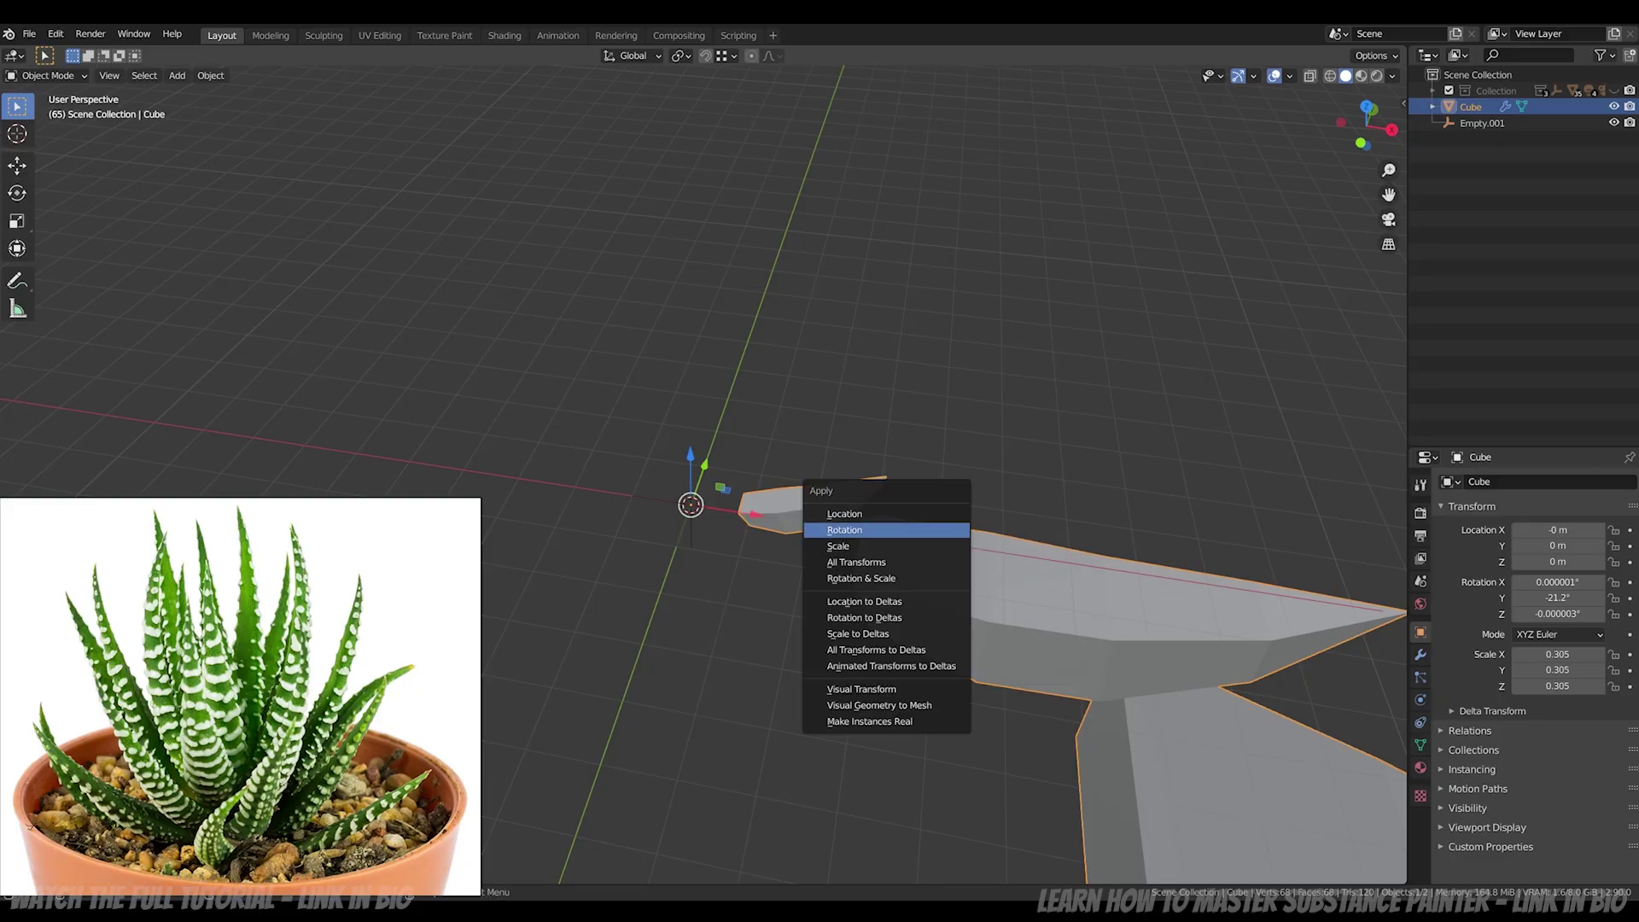
left_click(841, 545)
key("ctrl+a")
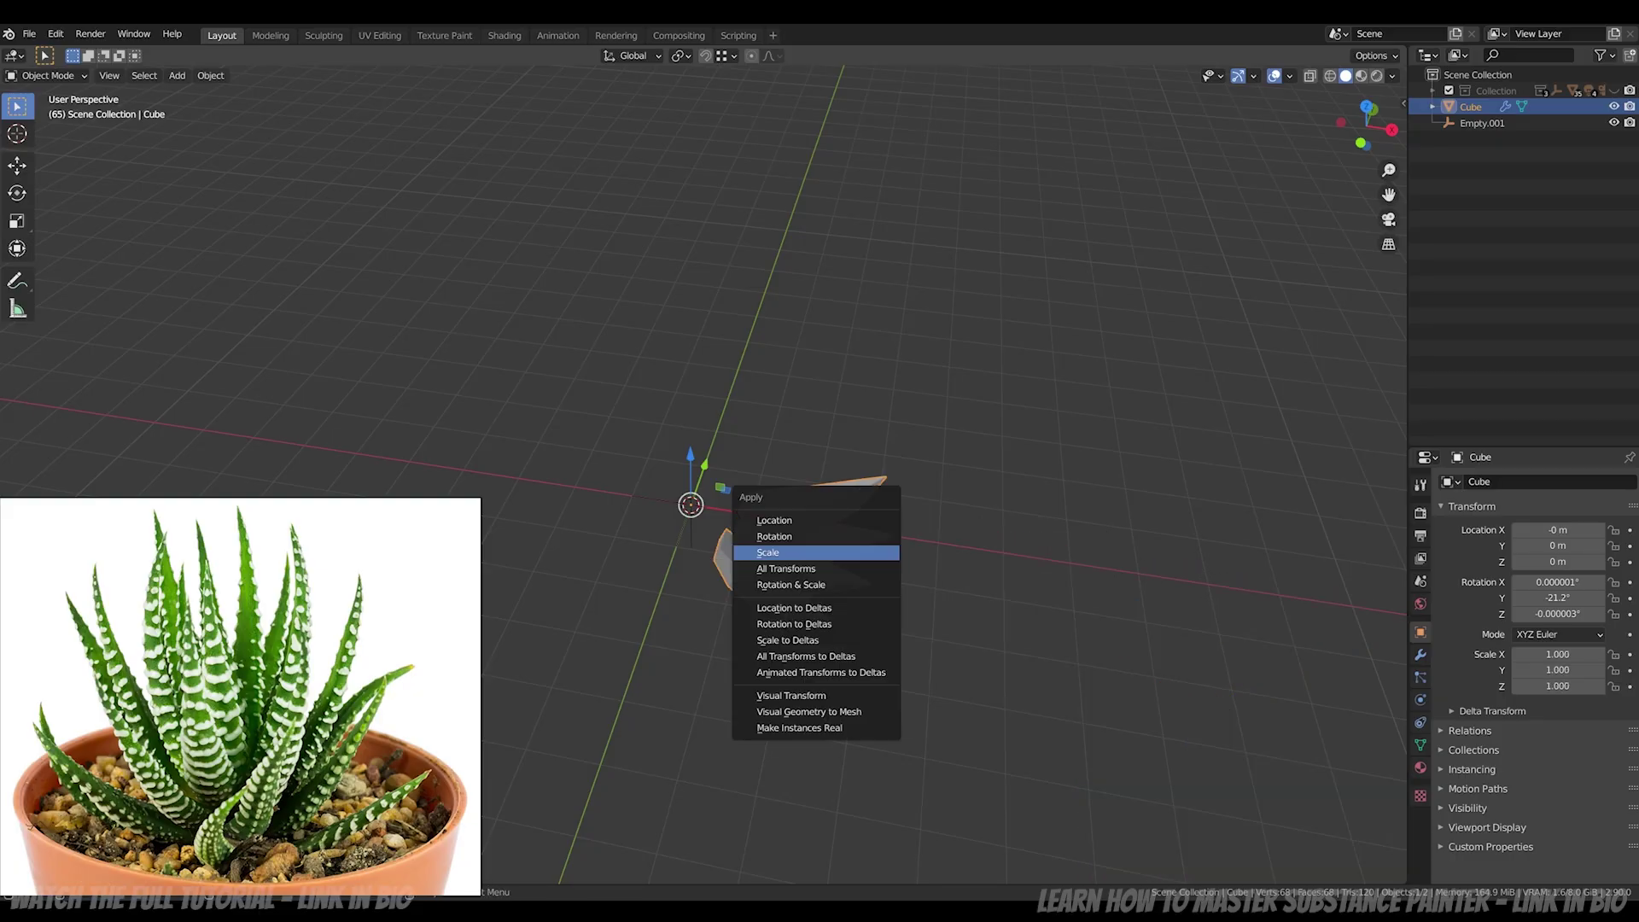
left_click(824, 537)
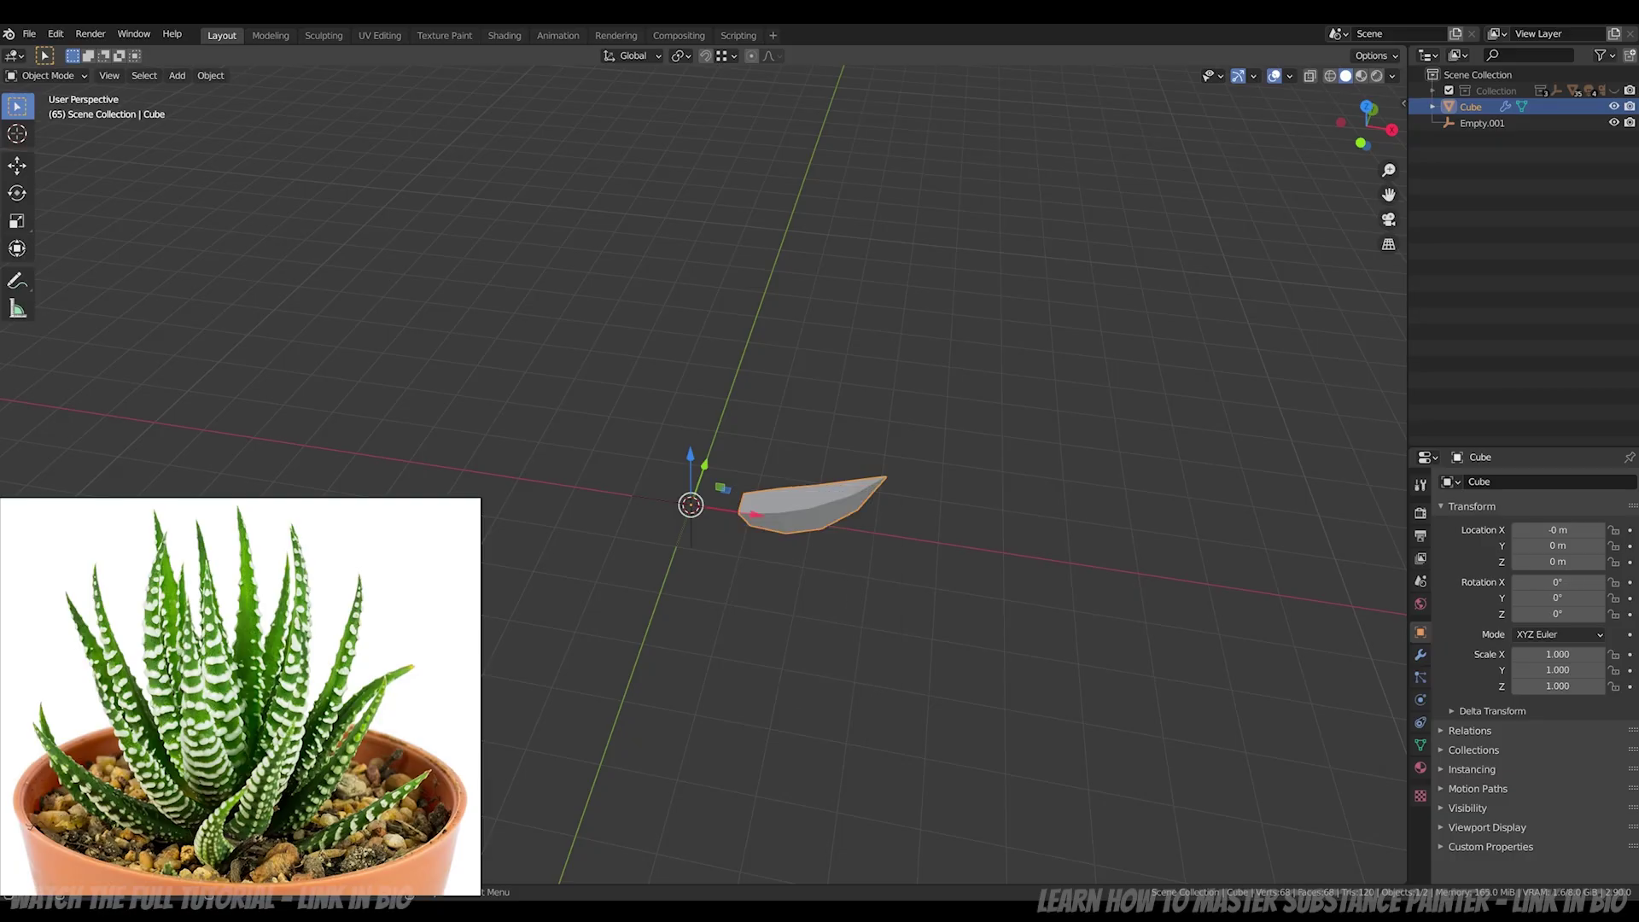
Step: Rotate Empty.001 roughly a quarter turn in top view to fan the leaf copies around the centre
middle_click_drag(824, 537, 869, 534)
left_click(1482, 123)
key("KP_7")
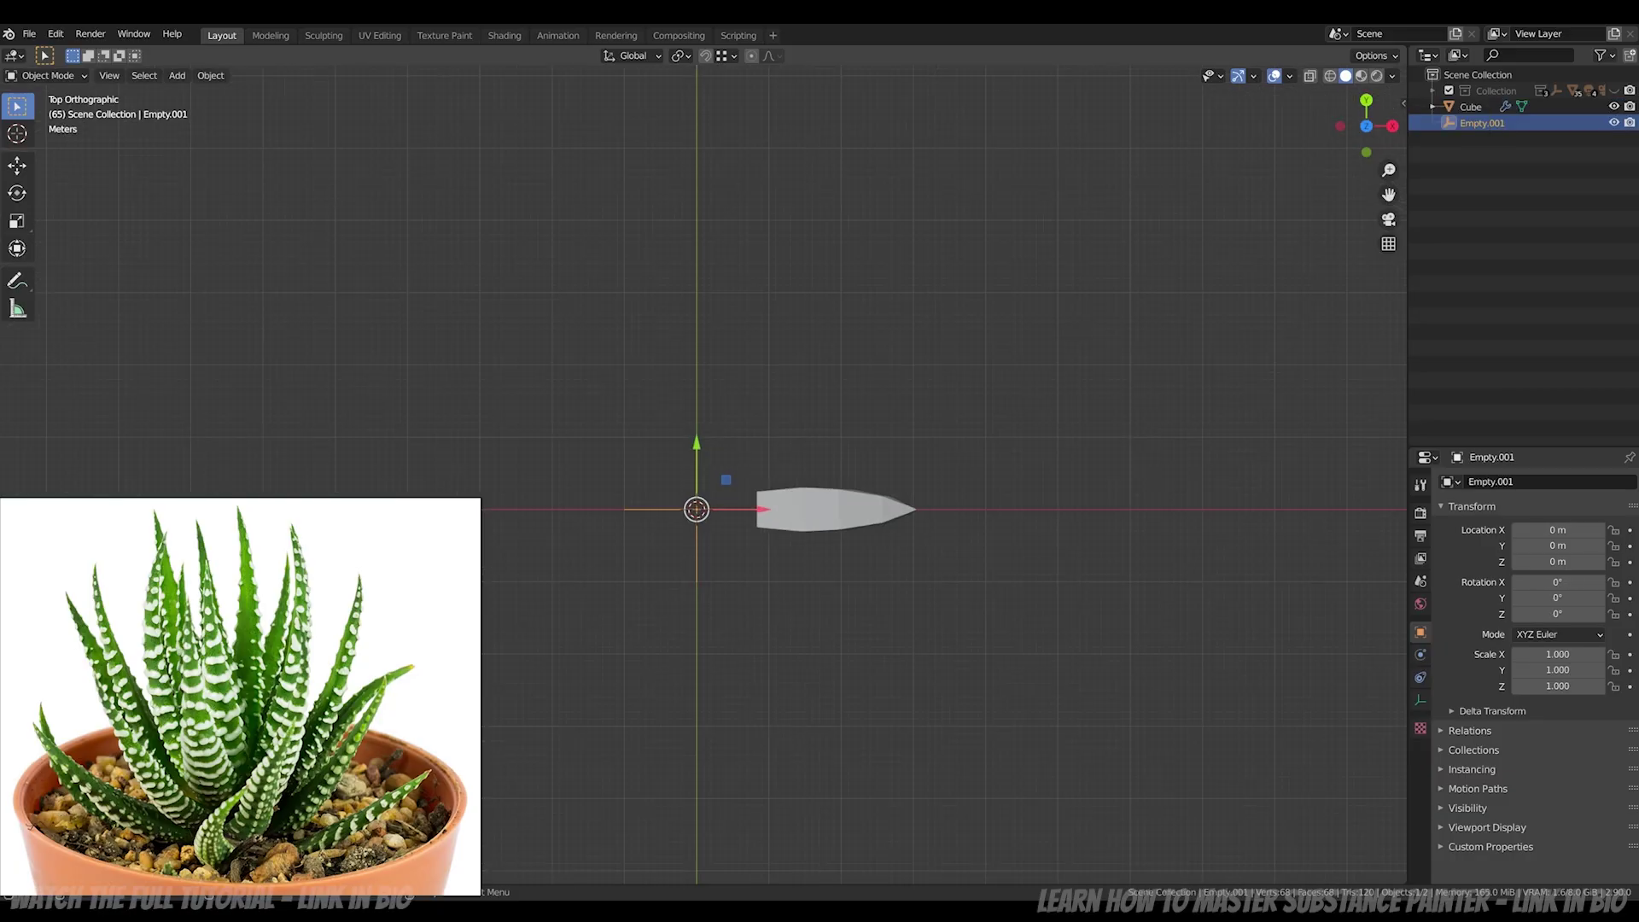
key("r")
left_click(586, 666)
Step: Raise the leaf's array count to 7
left_click(1471, 106)
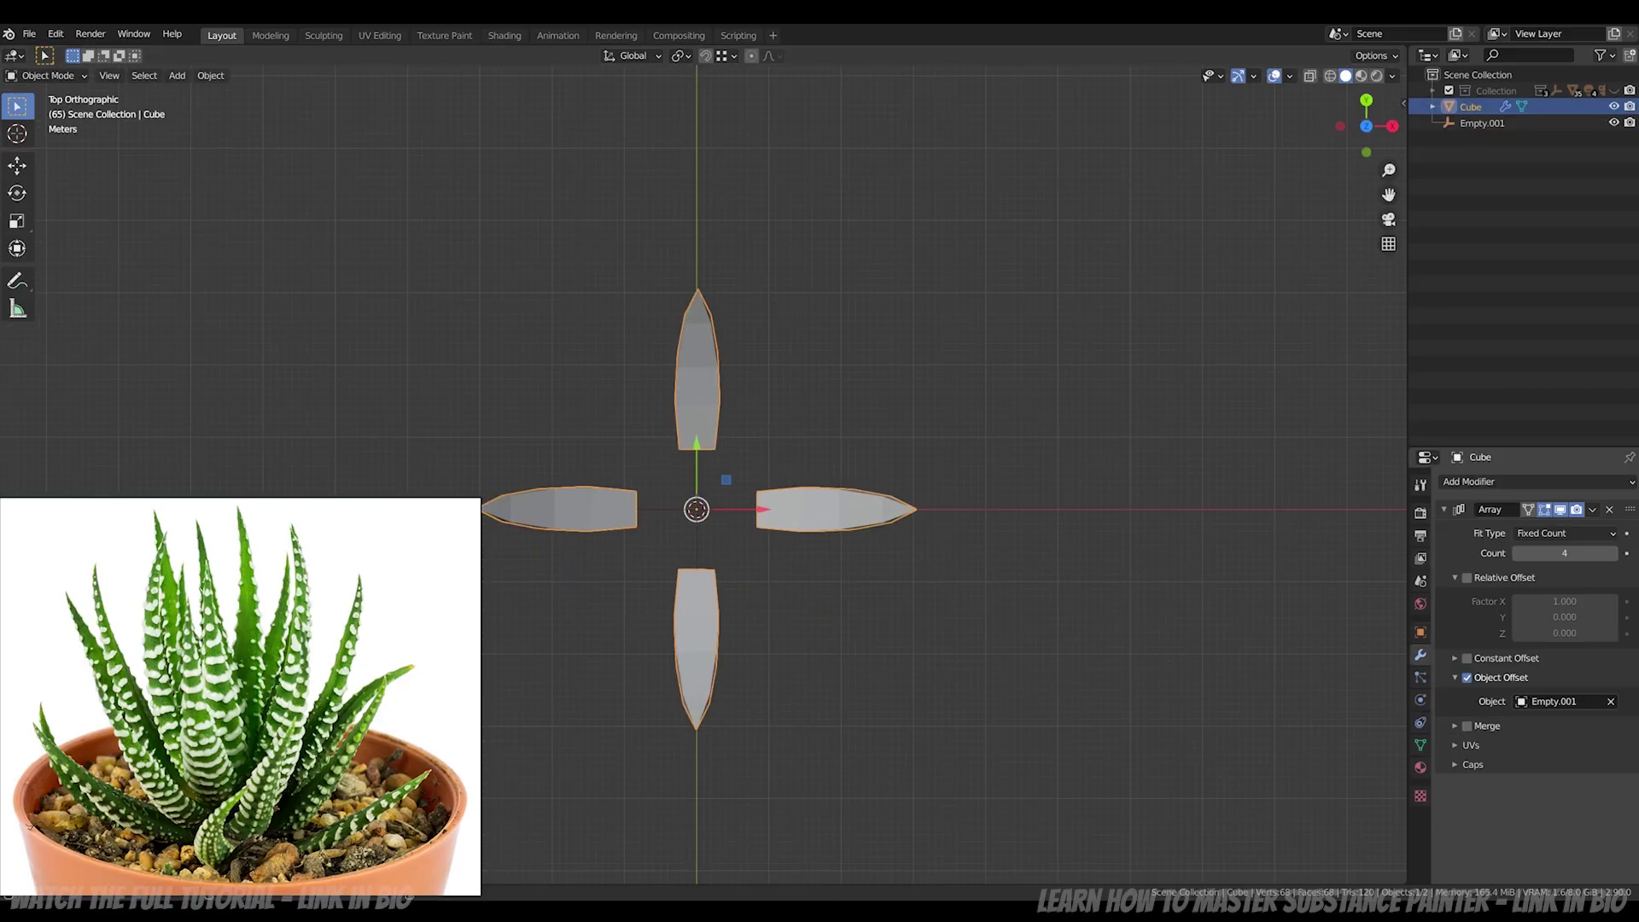
key("ctrl+z")
key("ctrl+z")
key("ctrl+z")
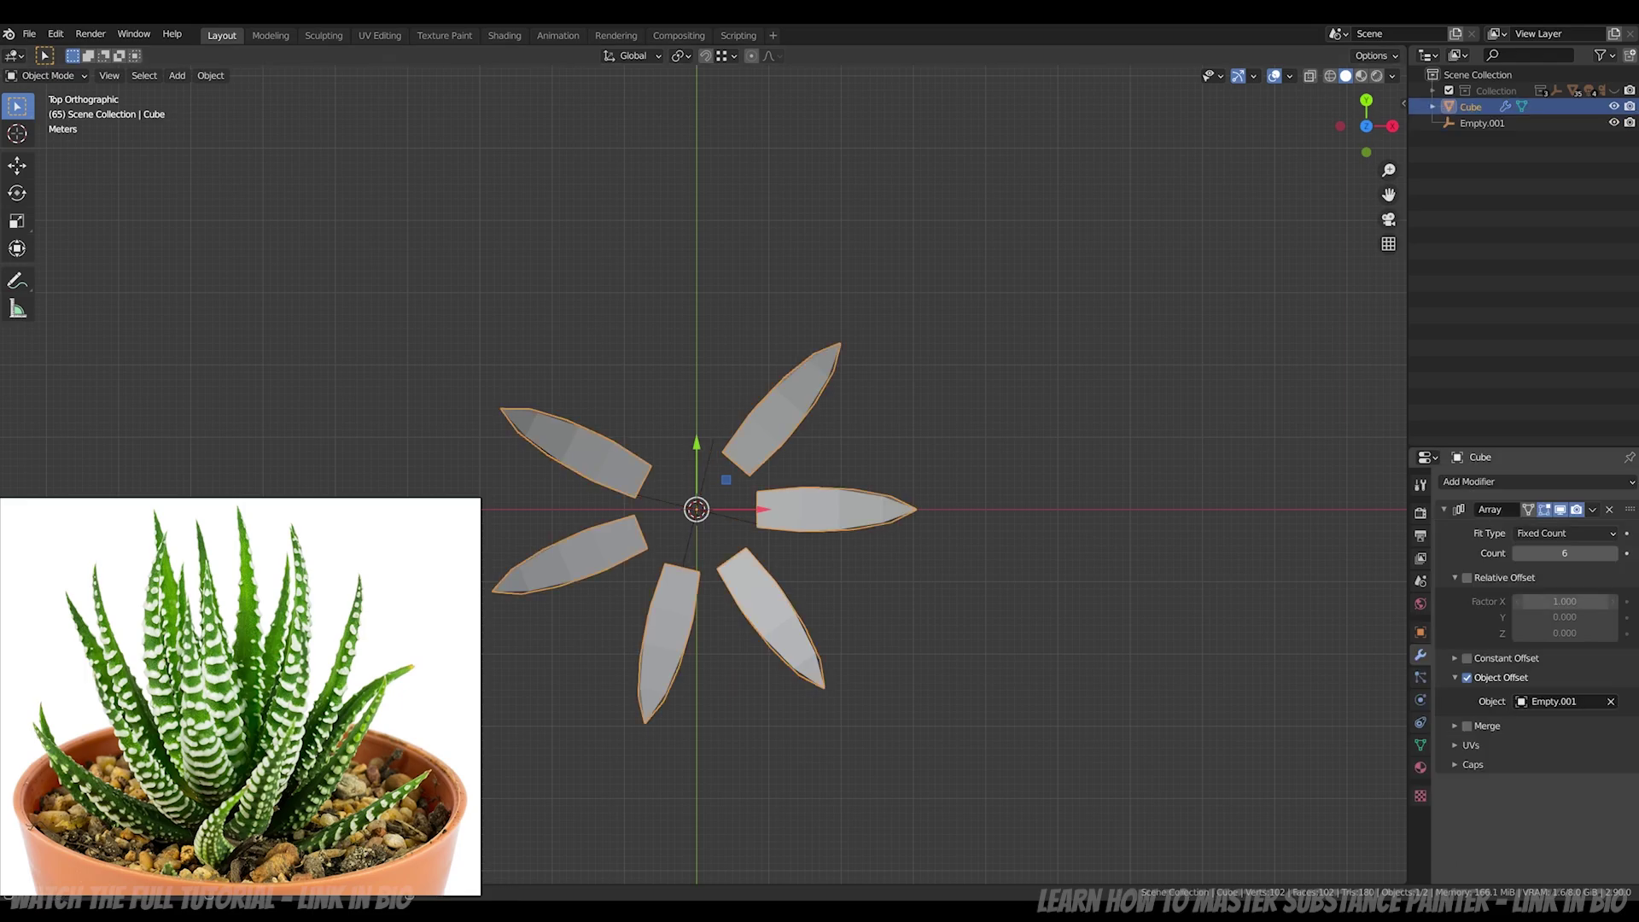
left_click(1613, 553)
Step: Rotate Empty.001 to about -102° on Z so the seven leaves are evenly spaced, and open the leaf mesh for editing
left_click(741, 519)
key("r")
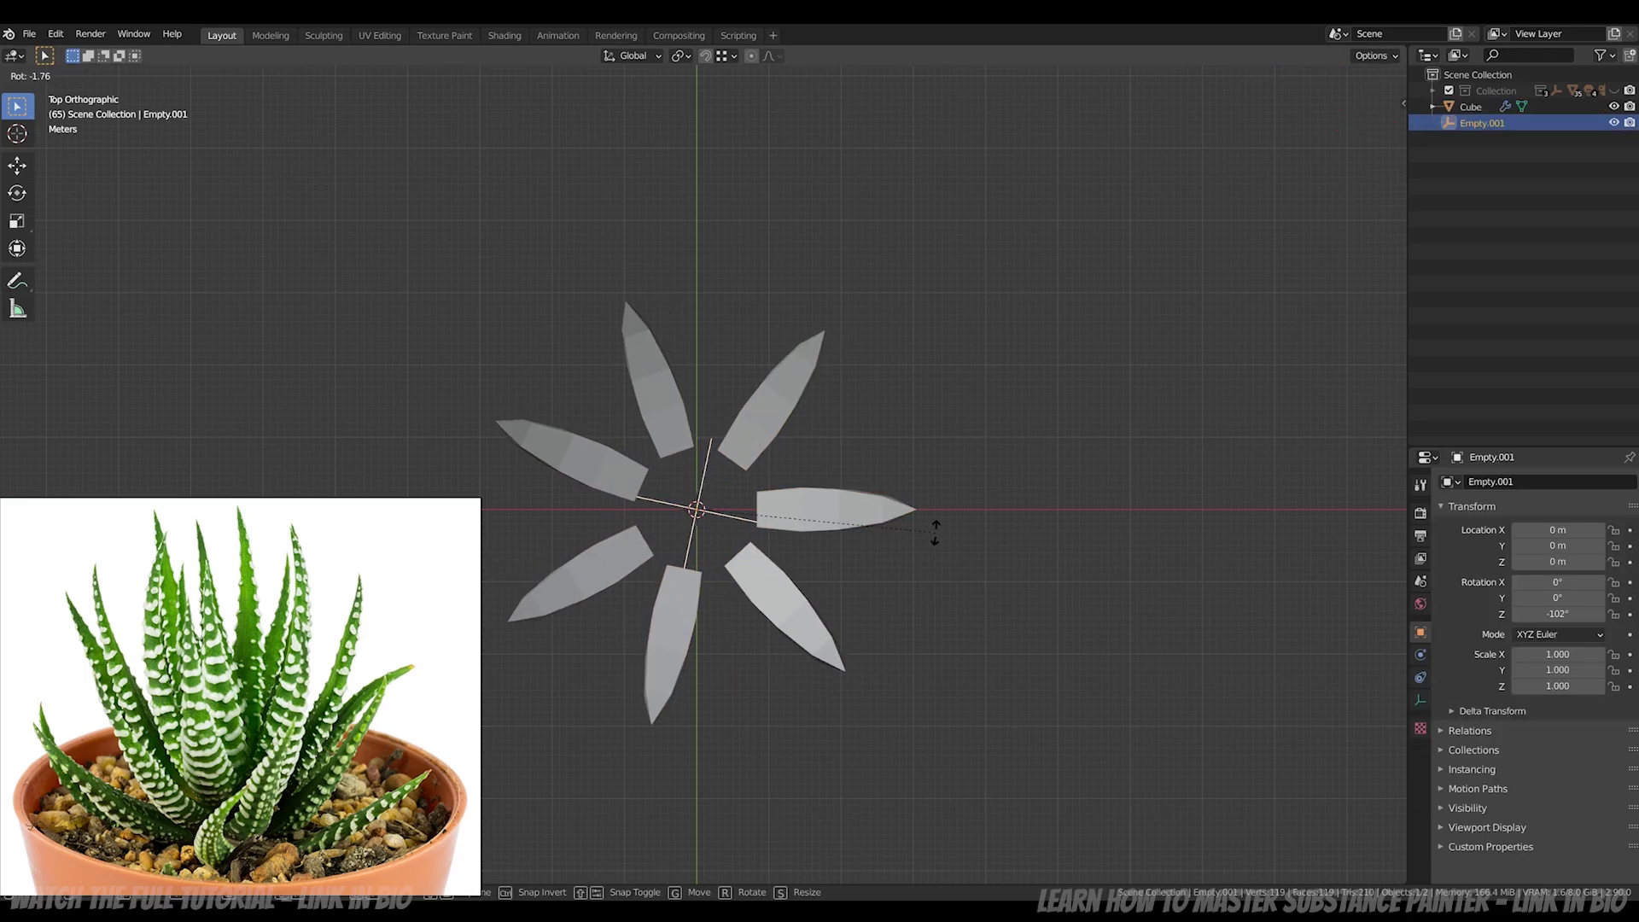
left_click(937, 538)
left_click(862, 515)
key("Tab")
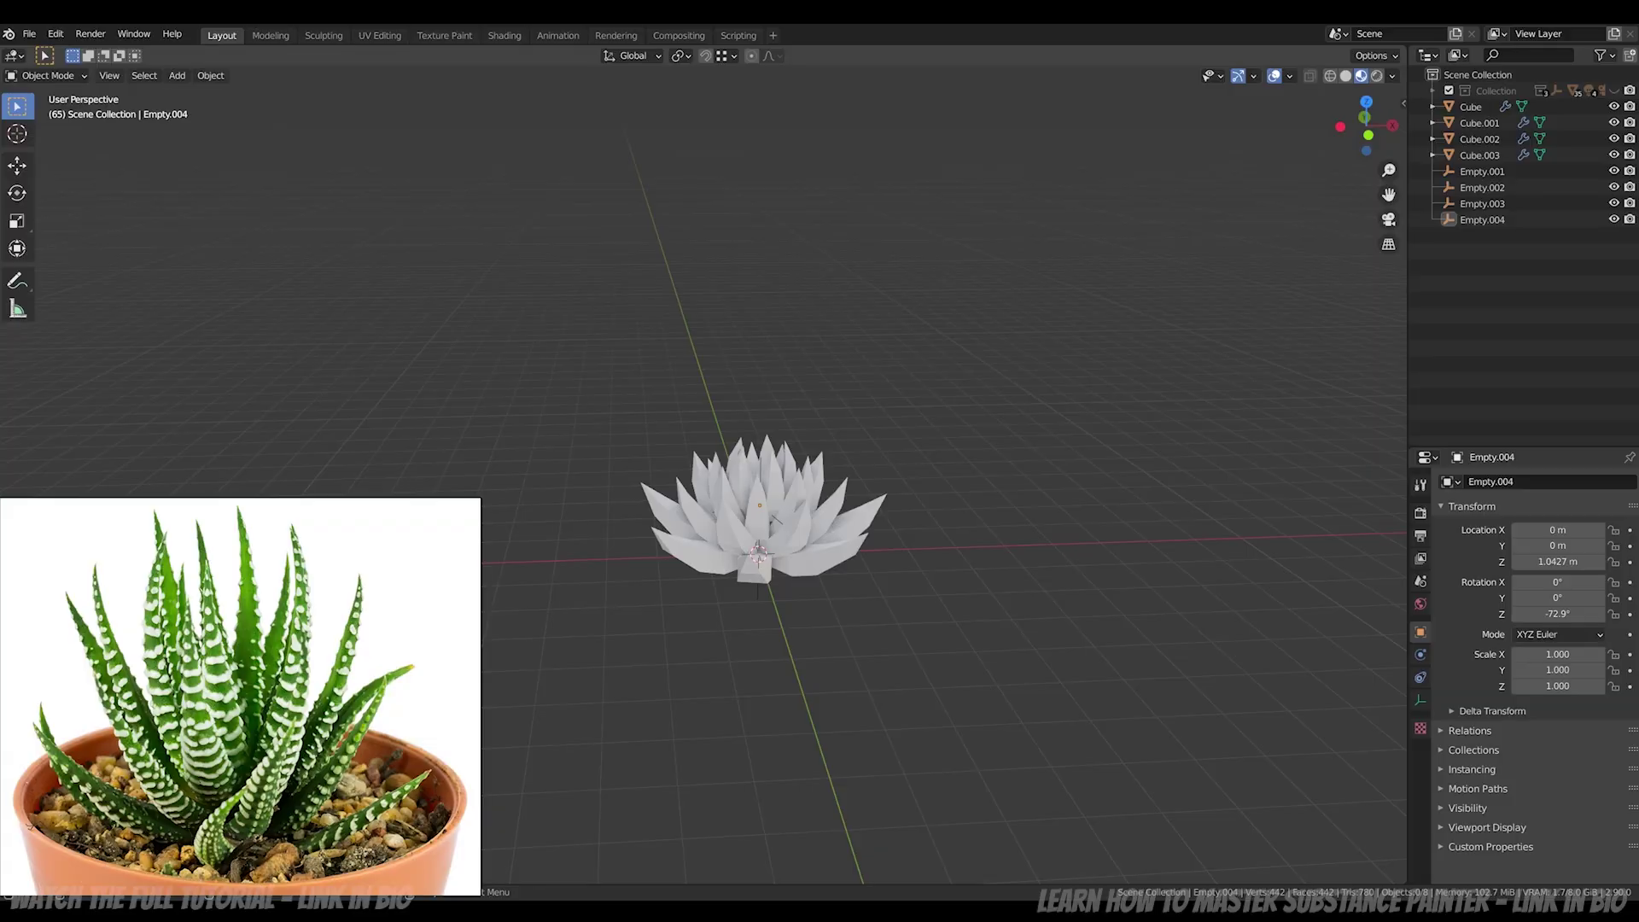
scroll(794, 512, "up", 3)
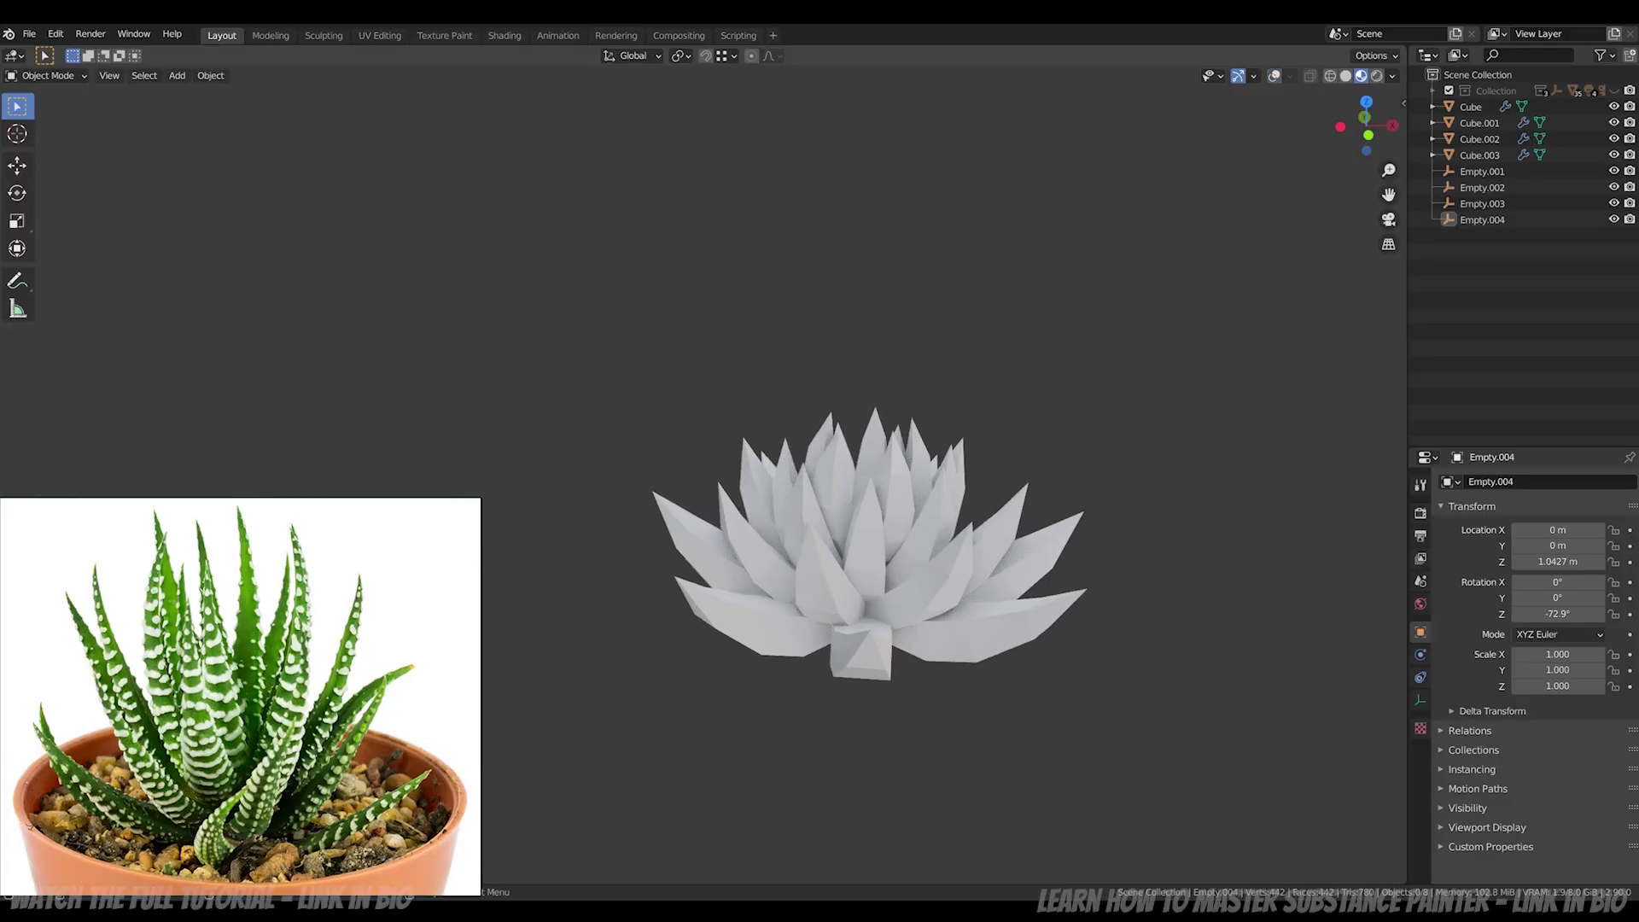
middle_click_drag(819, 513, 777, 508)
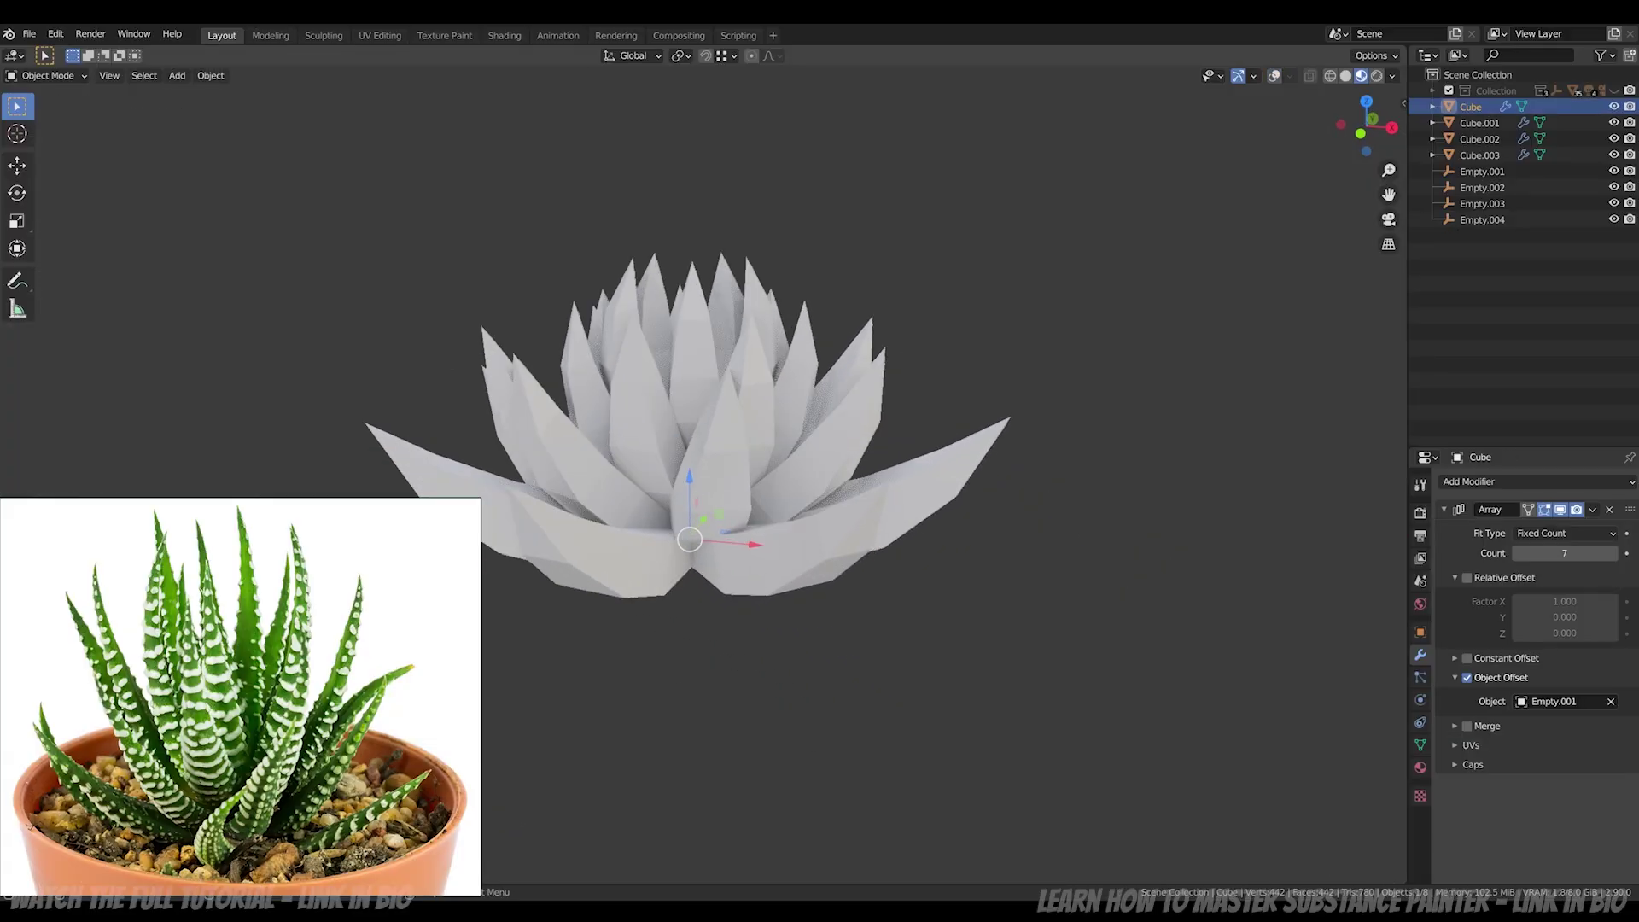
middle_click_drag(794, 512, 513, 512)
key("alt+a")
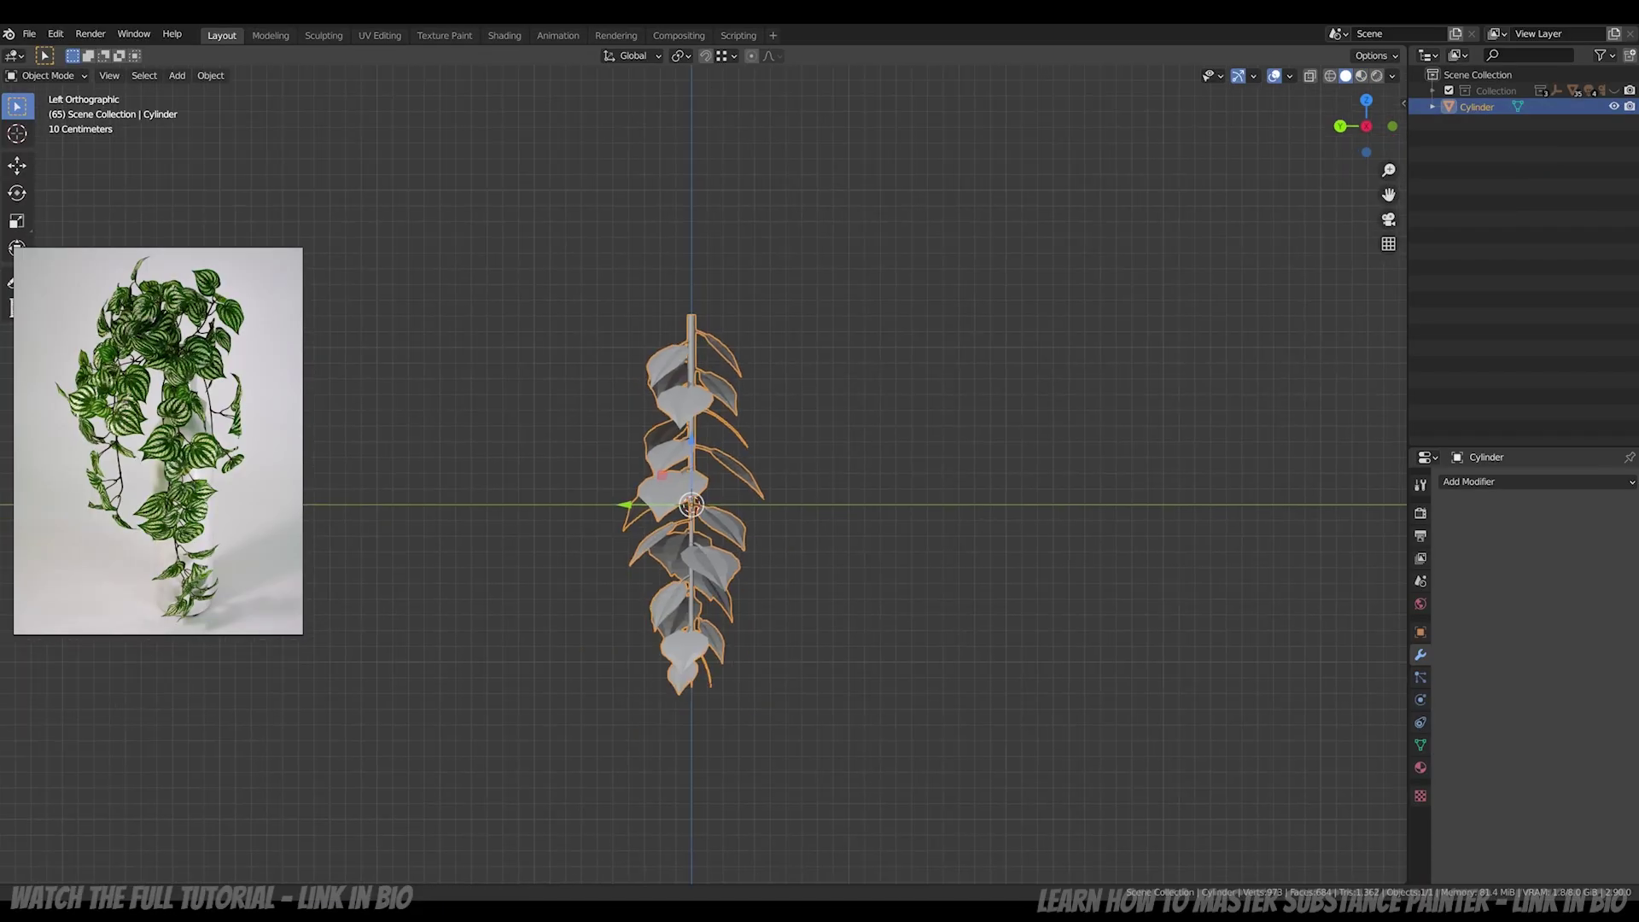
Step: Add a cube mesh at the centre of the leafy vine and open it for editing
key("shift+a")
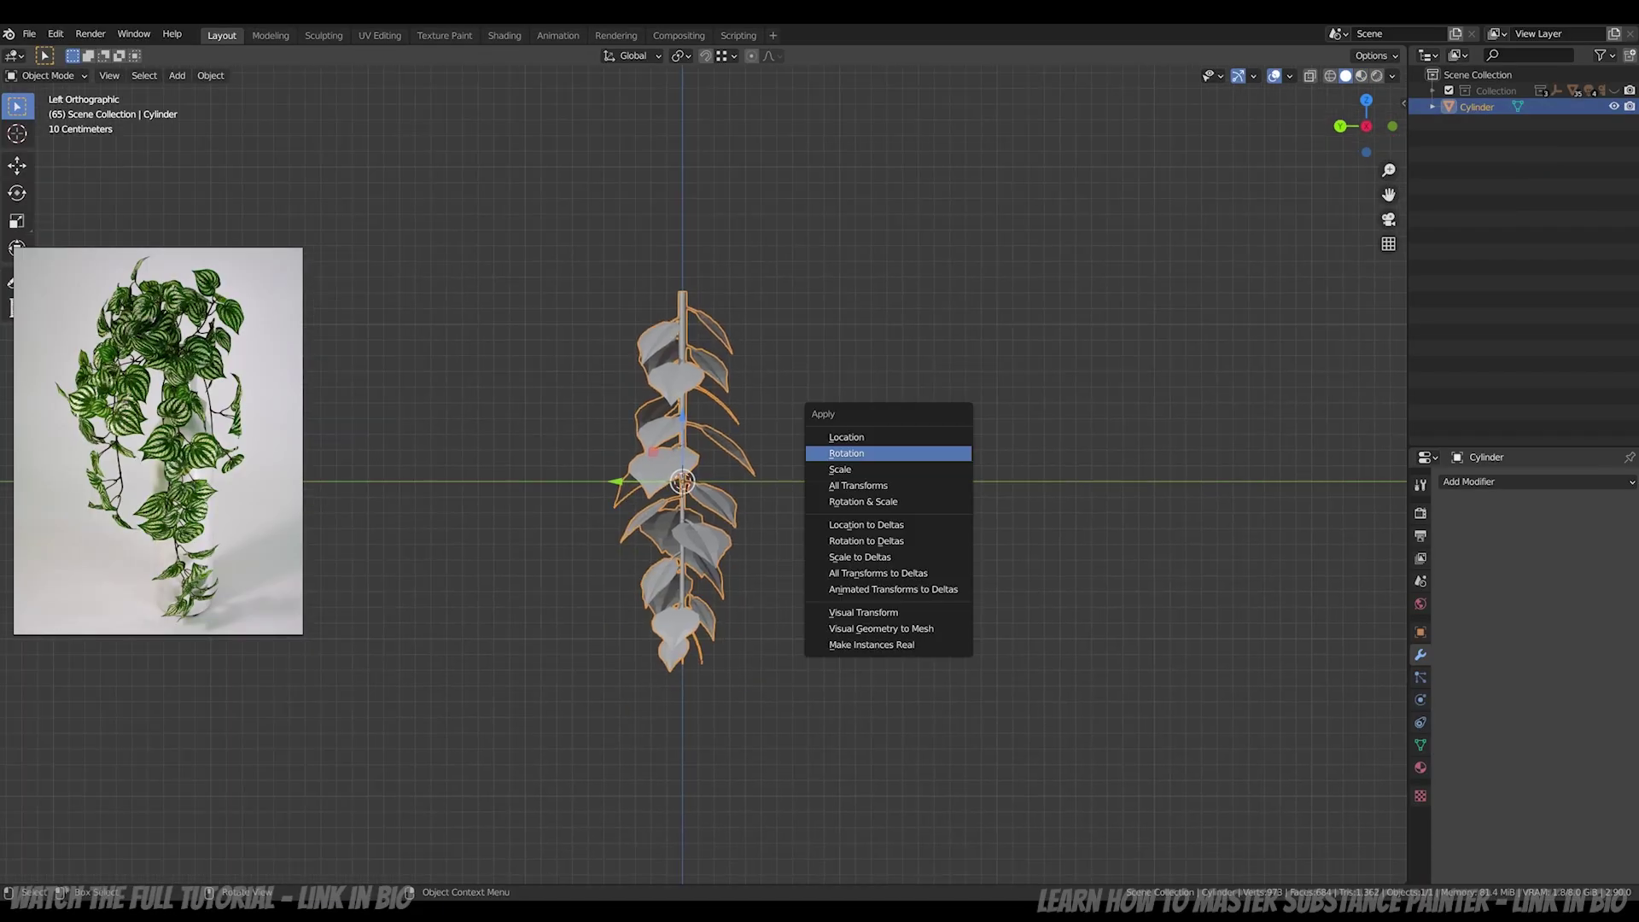
mouse_move(829, 475)
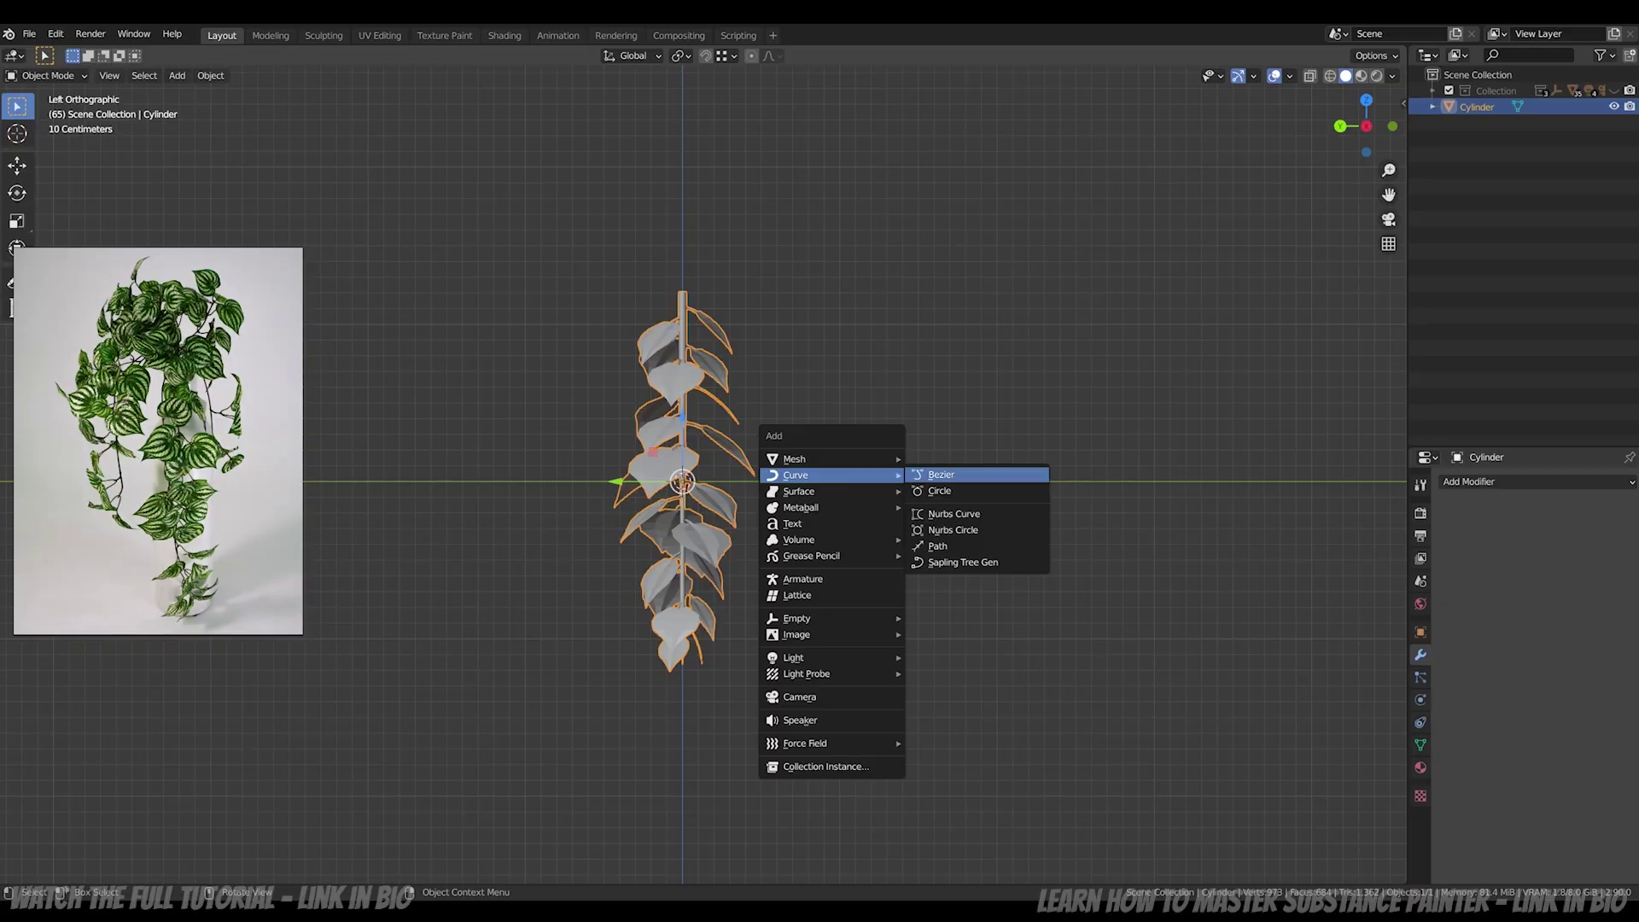
key("m")
key("Return")
key("Tab")
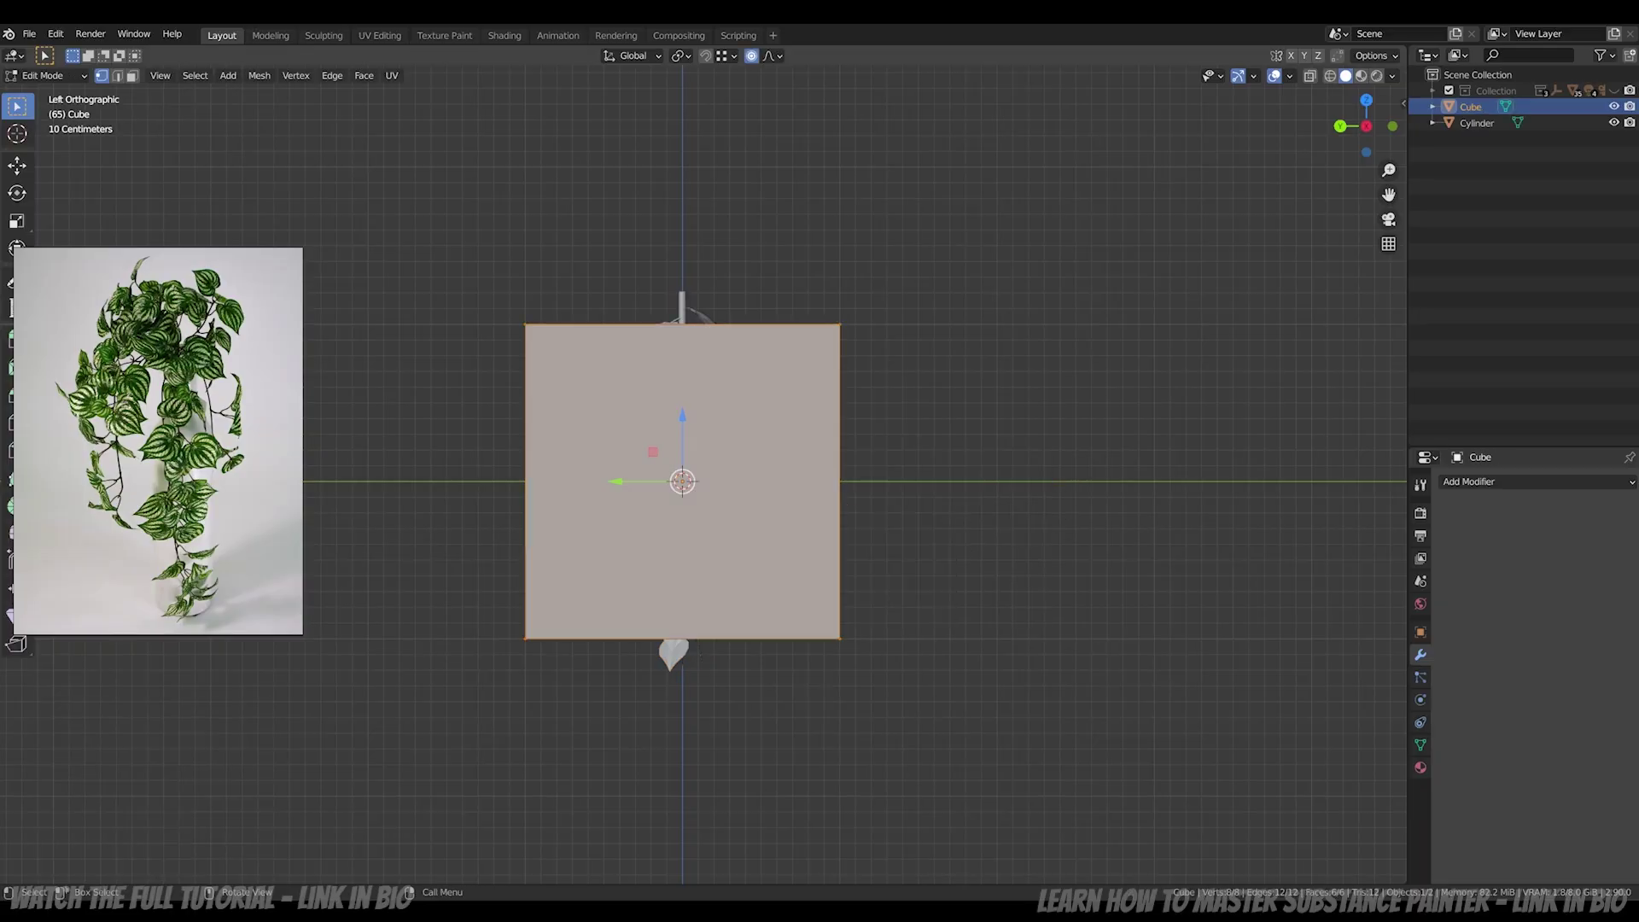
Step: Delete all of the cube's vertices except one upper corner vertex, and leave mesh editing
key("alt+z")
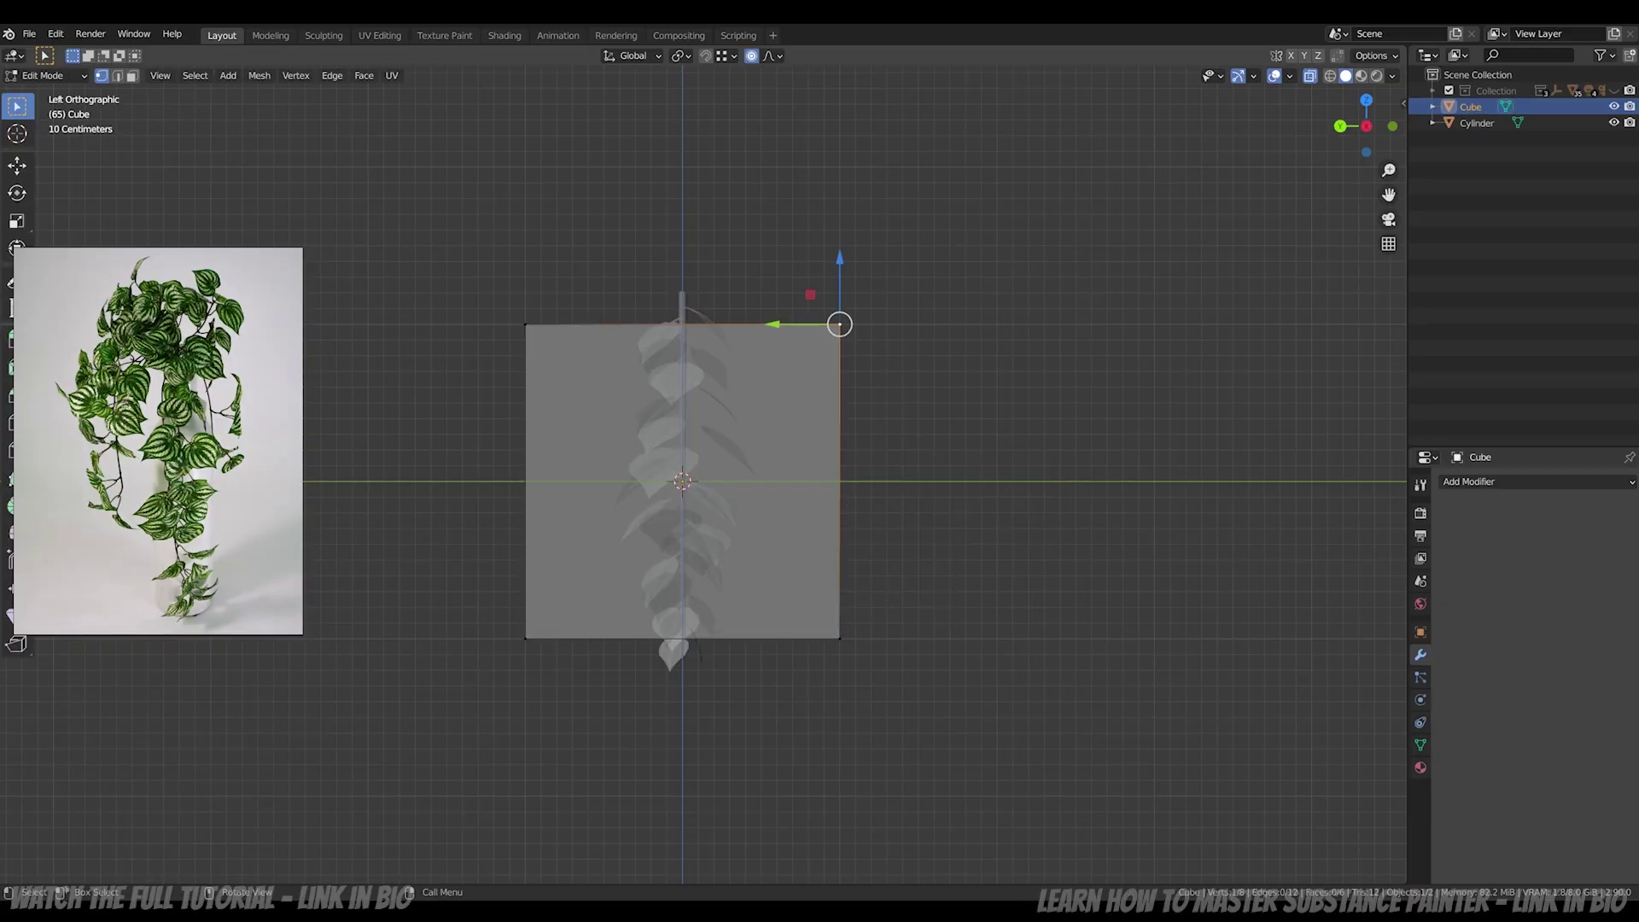
left_click_drag(388, 216, 918, 704)
middle_click_drag(896, 546, 896, 587)
left_click(869, 349, "shift")
key("x")
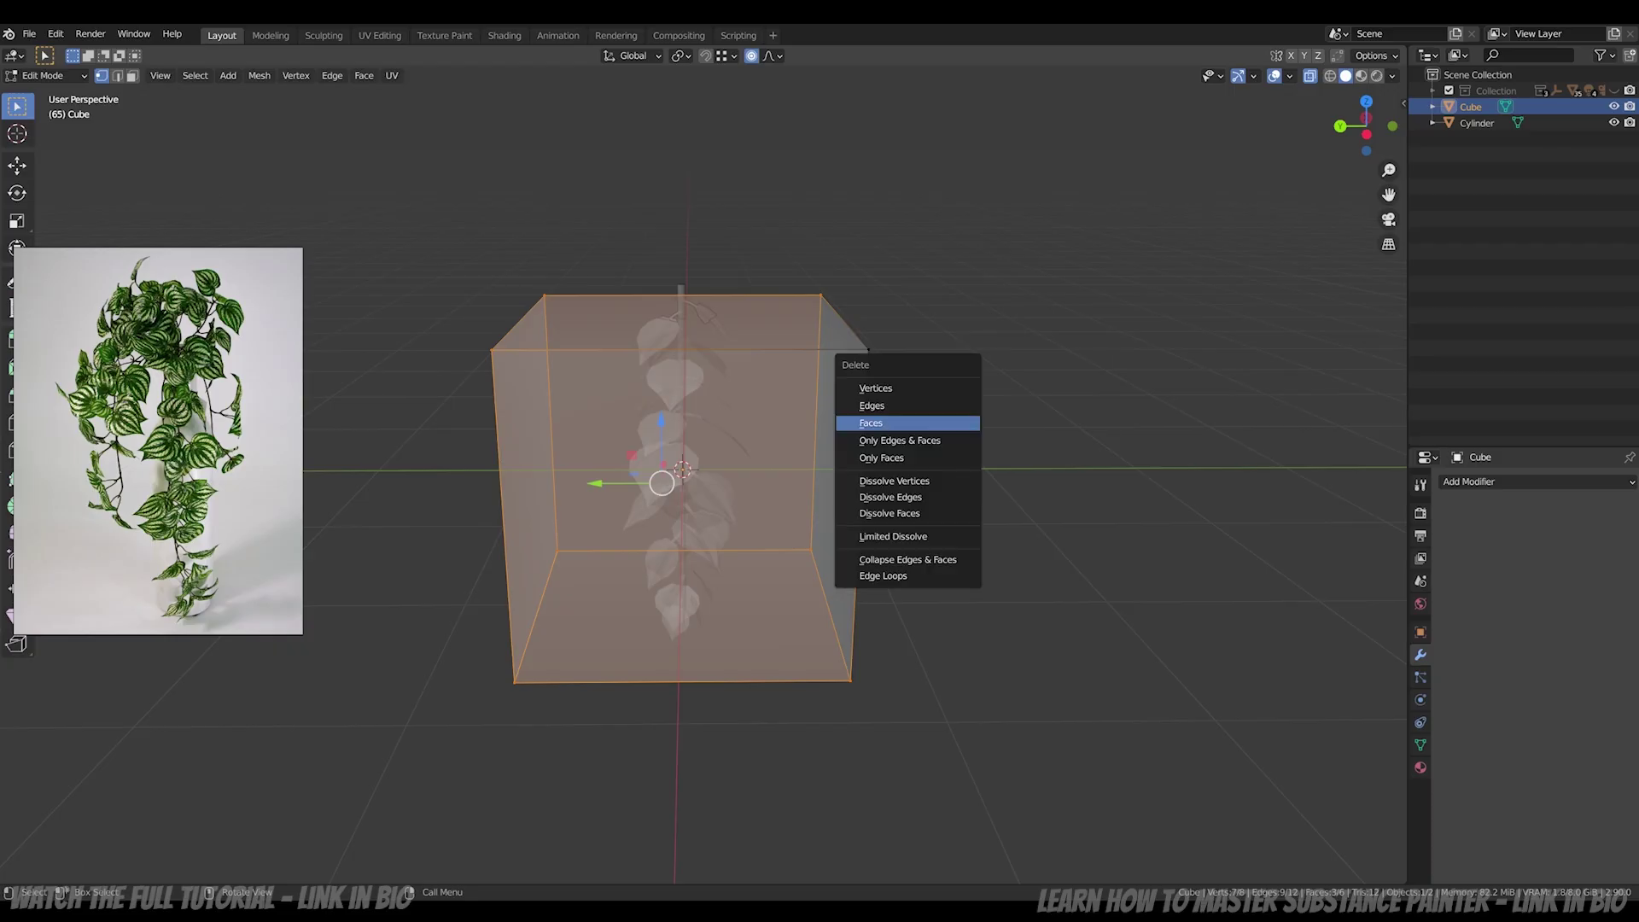
left_click(876, 388)
key("Tab")
Step: Set the single-vertex object's origin to its geometry and its location to 0 m on X, Y and Z
left_click(210, 75)
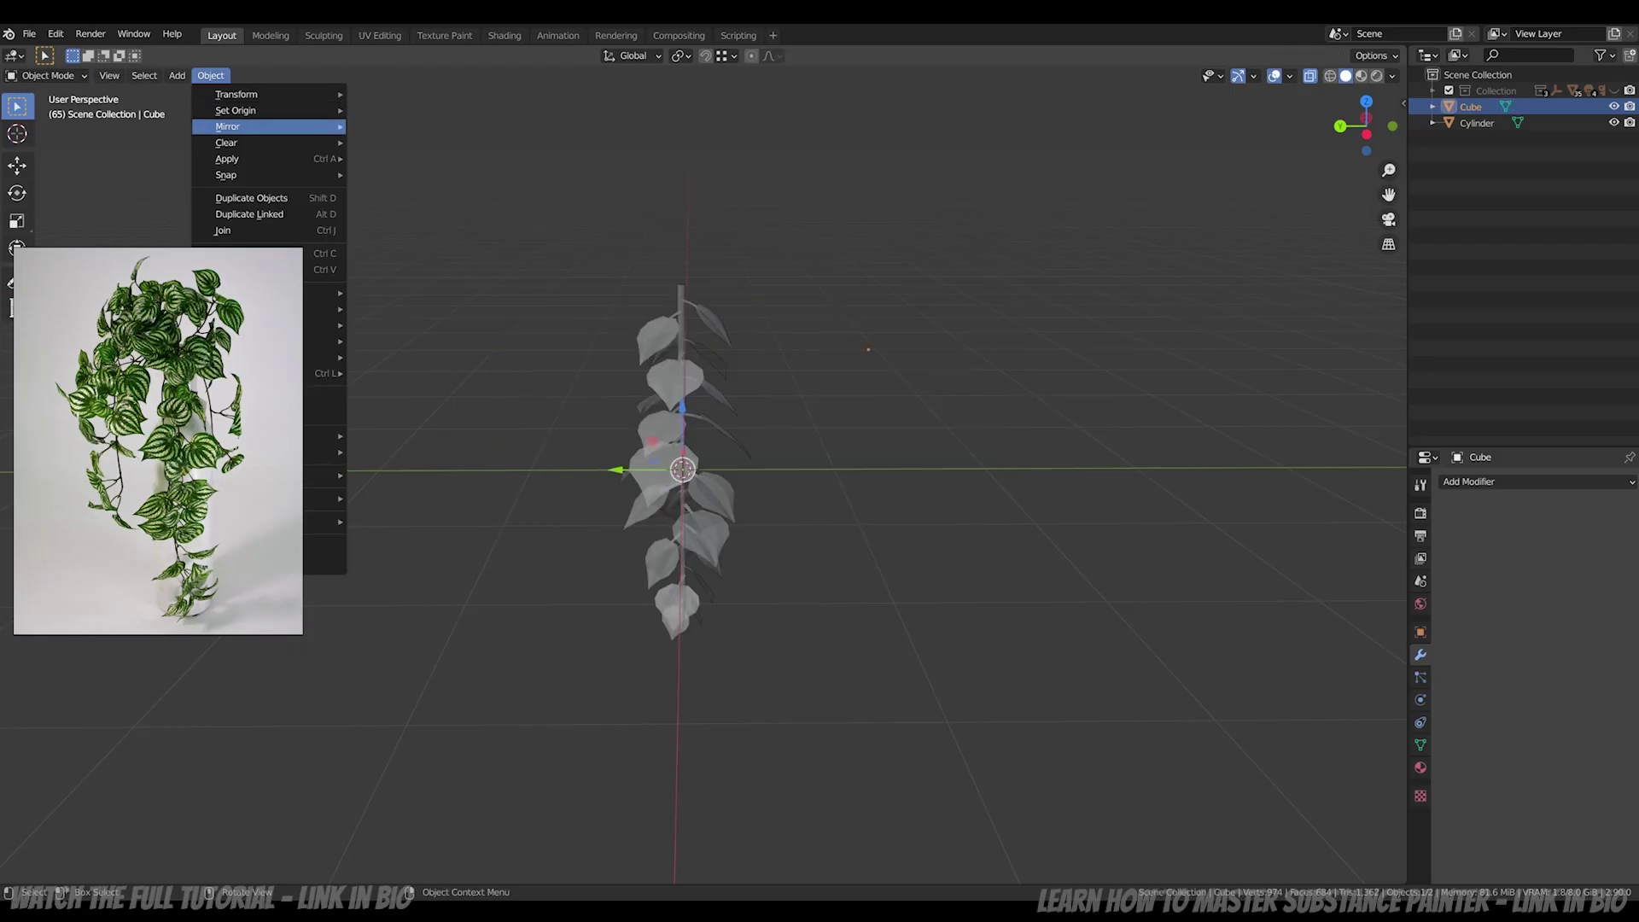
mouse_move(236, 110)
left_click(409, 127)
left_click(1421, 631)
double_click(1528, 531)
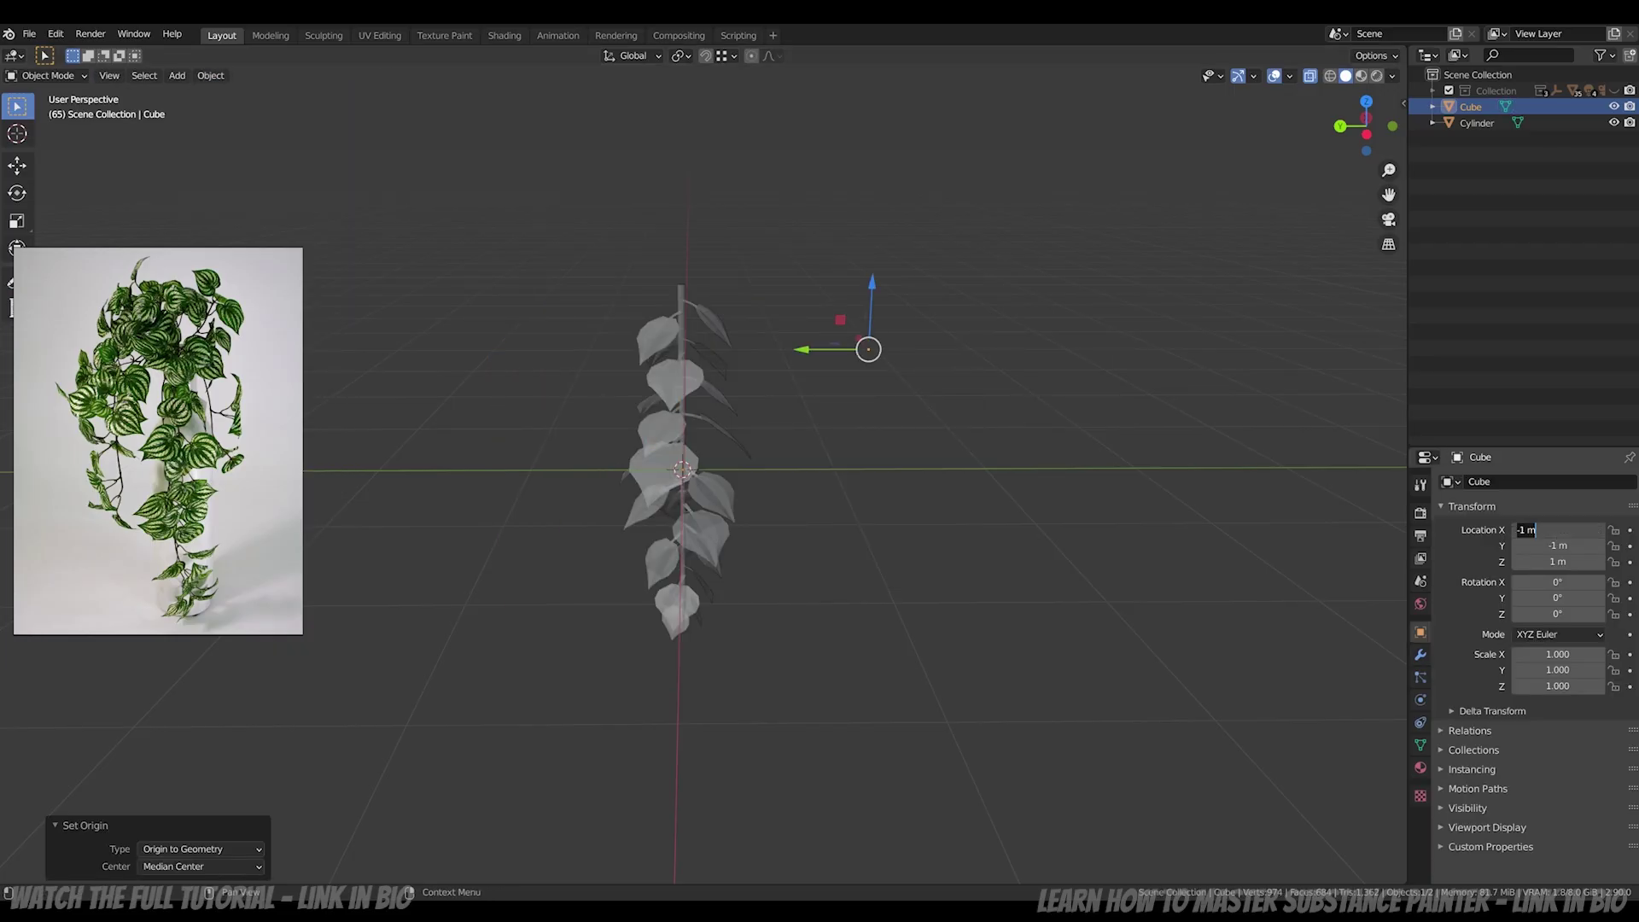
scroll(769, 478, "up", 3)
middle_click_drag(853, 470, 836, 470)
Step: Turn off X-ray and move the single-vertex object up to the top of the vine's stem, at about 1.181 m on Z
left_click(1310, 76)
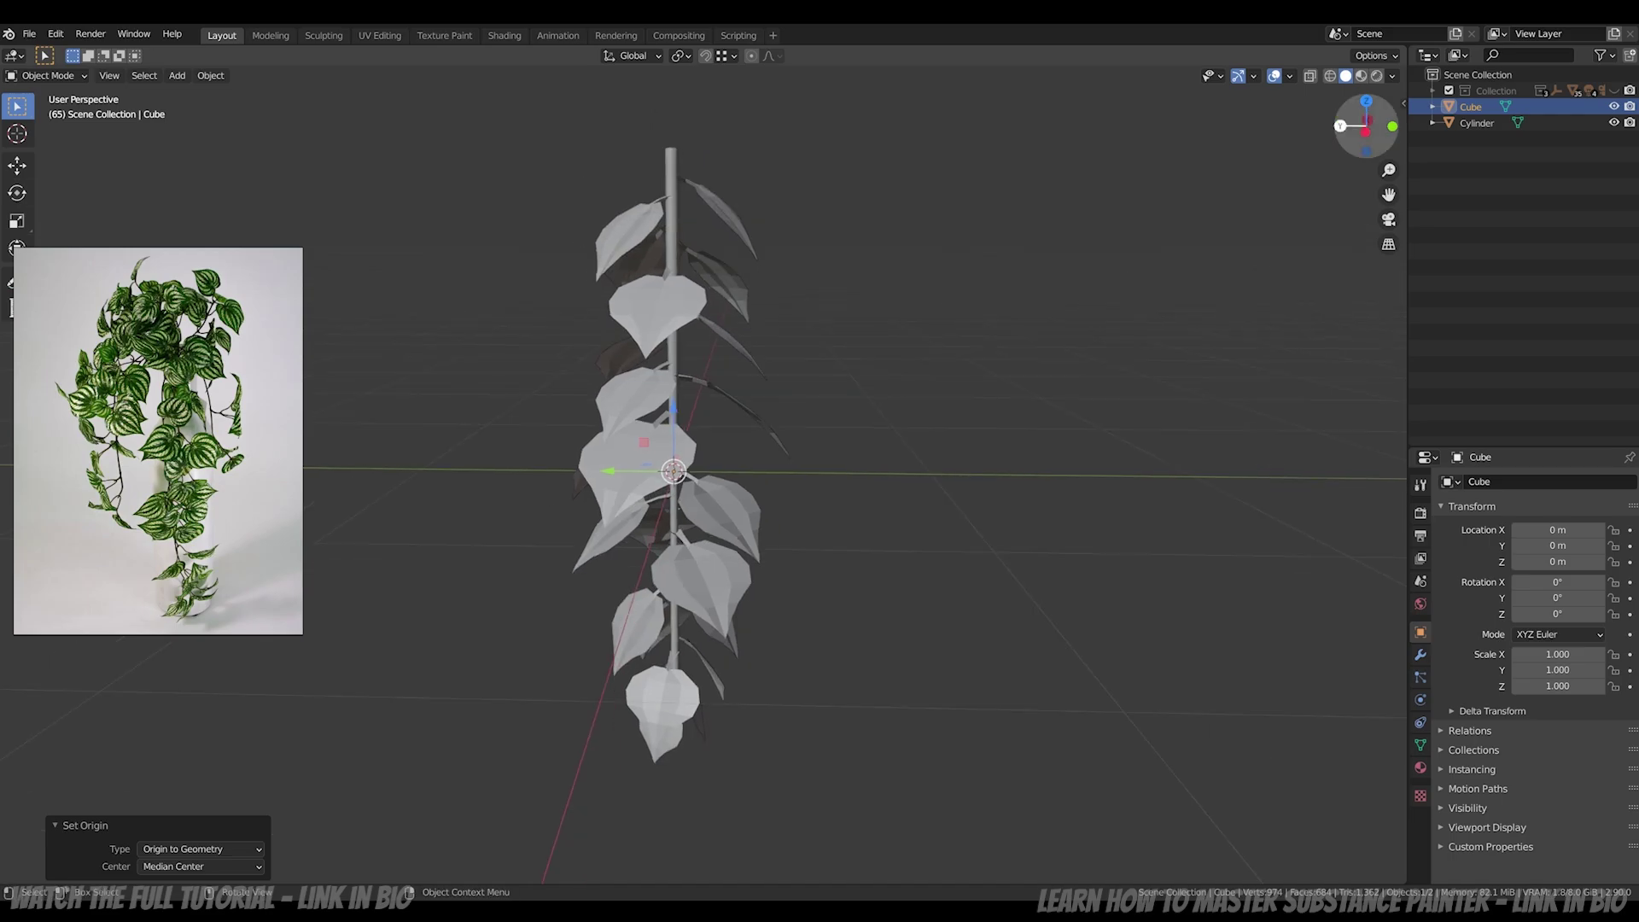
left_click(1366, 133)
left_click_drag(669, 420, 670, 100)
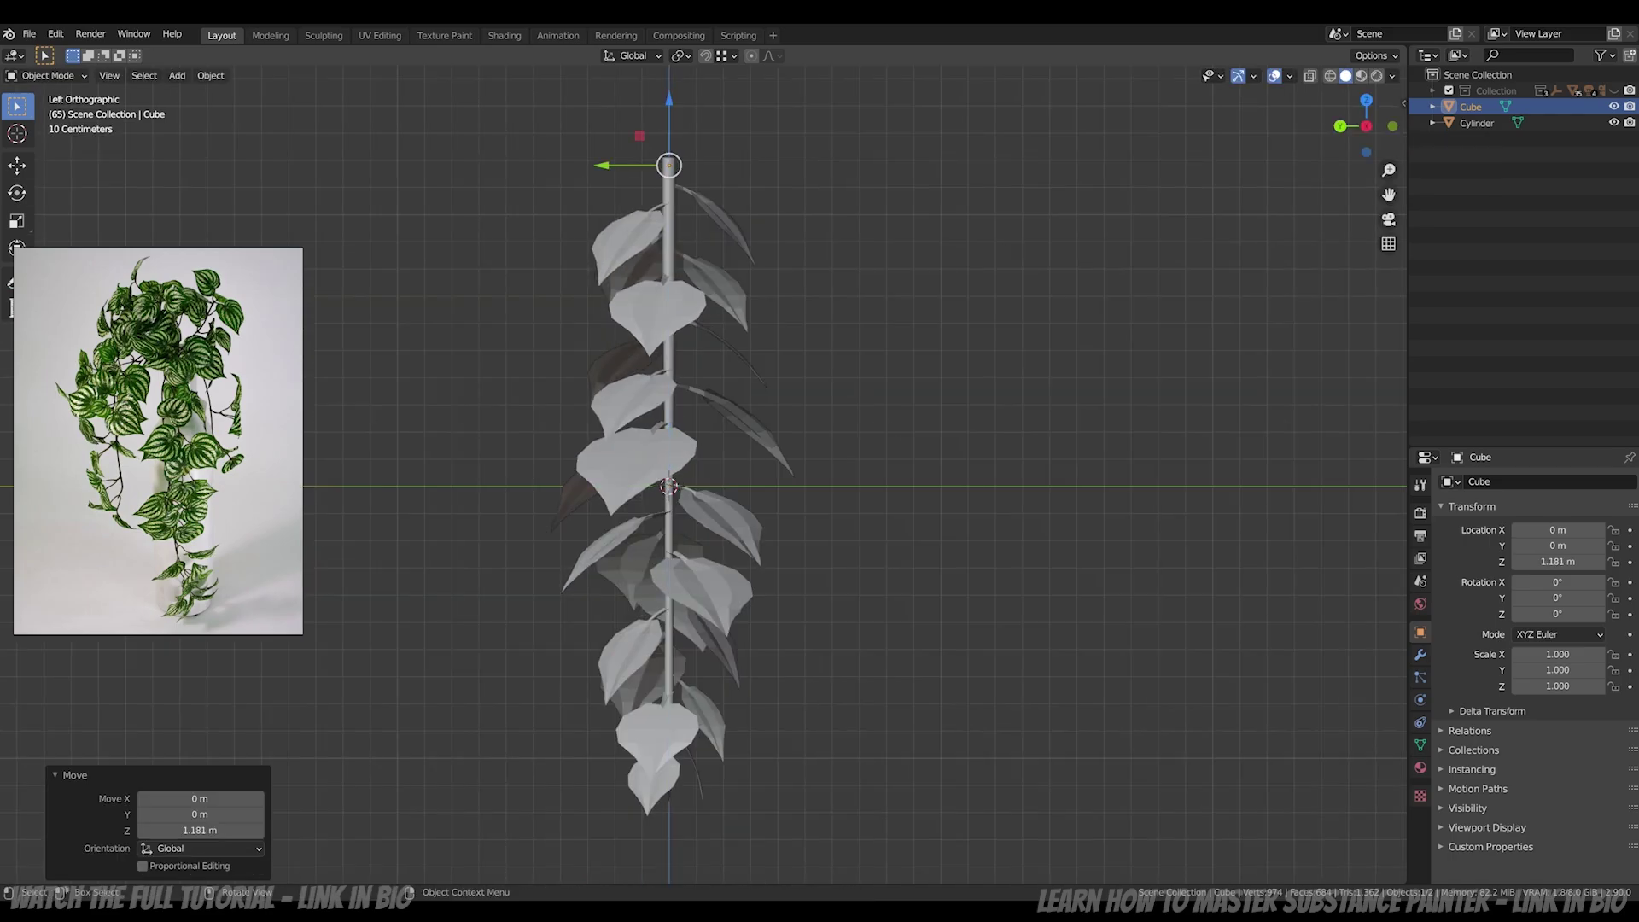
Step: Extrude the single vertex repeatedly into a curved path hanging from the stem's top alongside the vine, flaring outward at its lower end, and leave mesh editing
key("Tab")
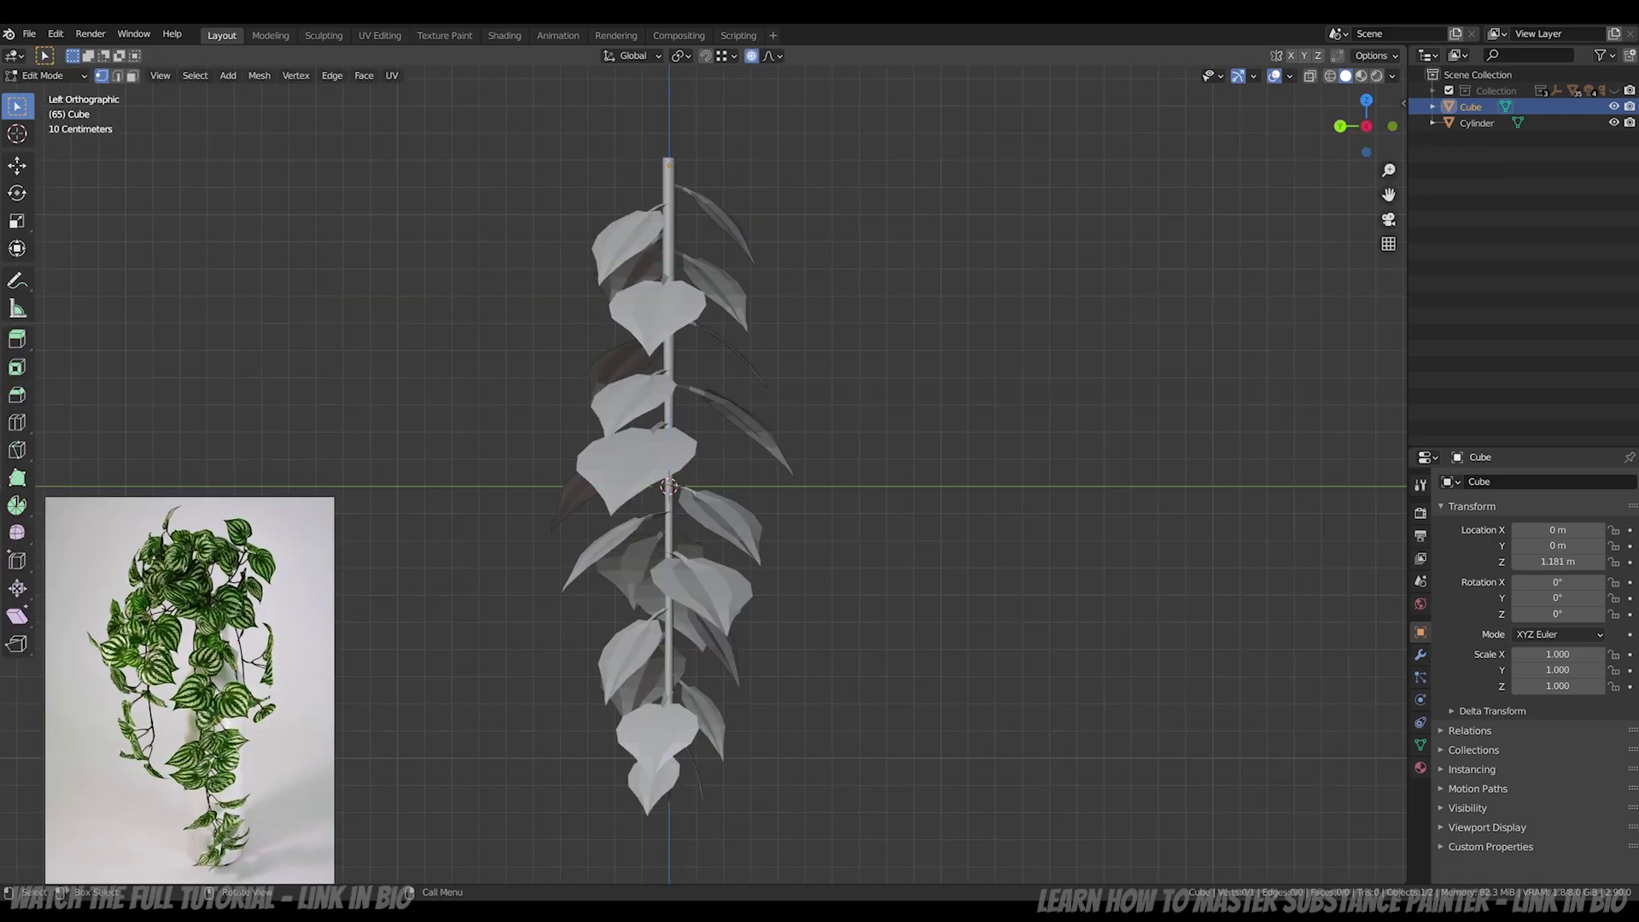
key("a")
key("e")
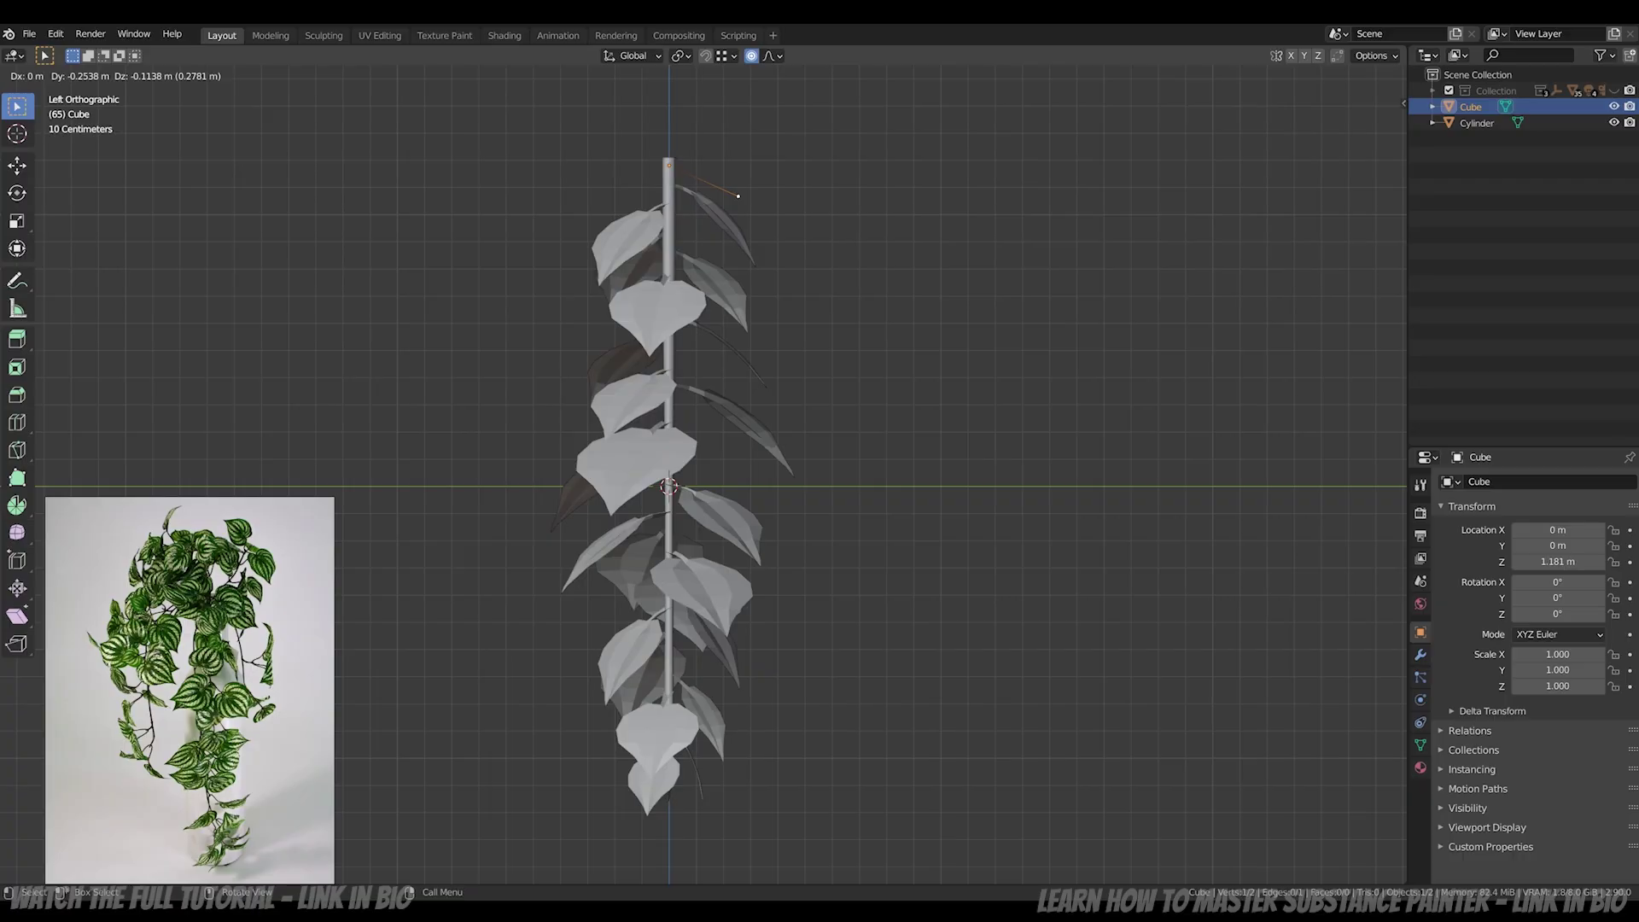
left_click(776, 365)
key("e")
left_click(743, 455)
key("e")
left_click(725, 636)
middle_click_drag(725, 635, 705, 539, "shift")
key("e")
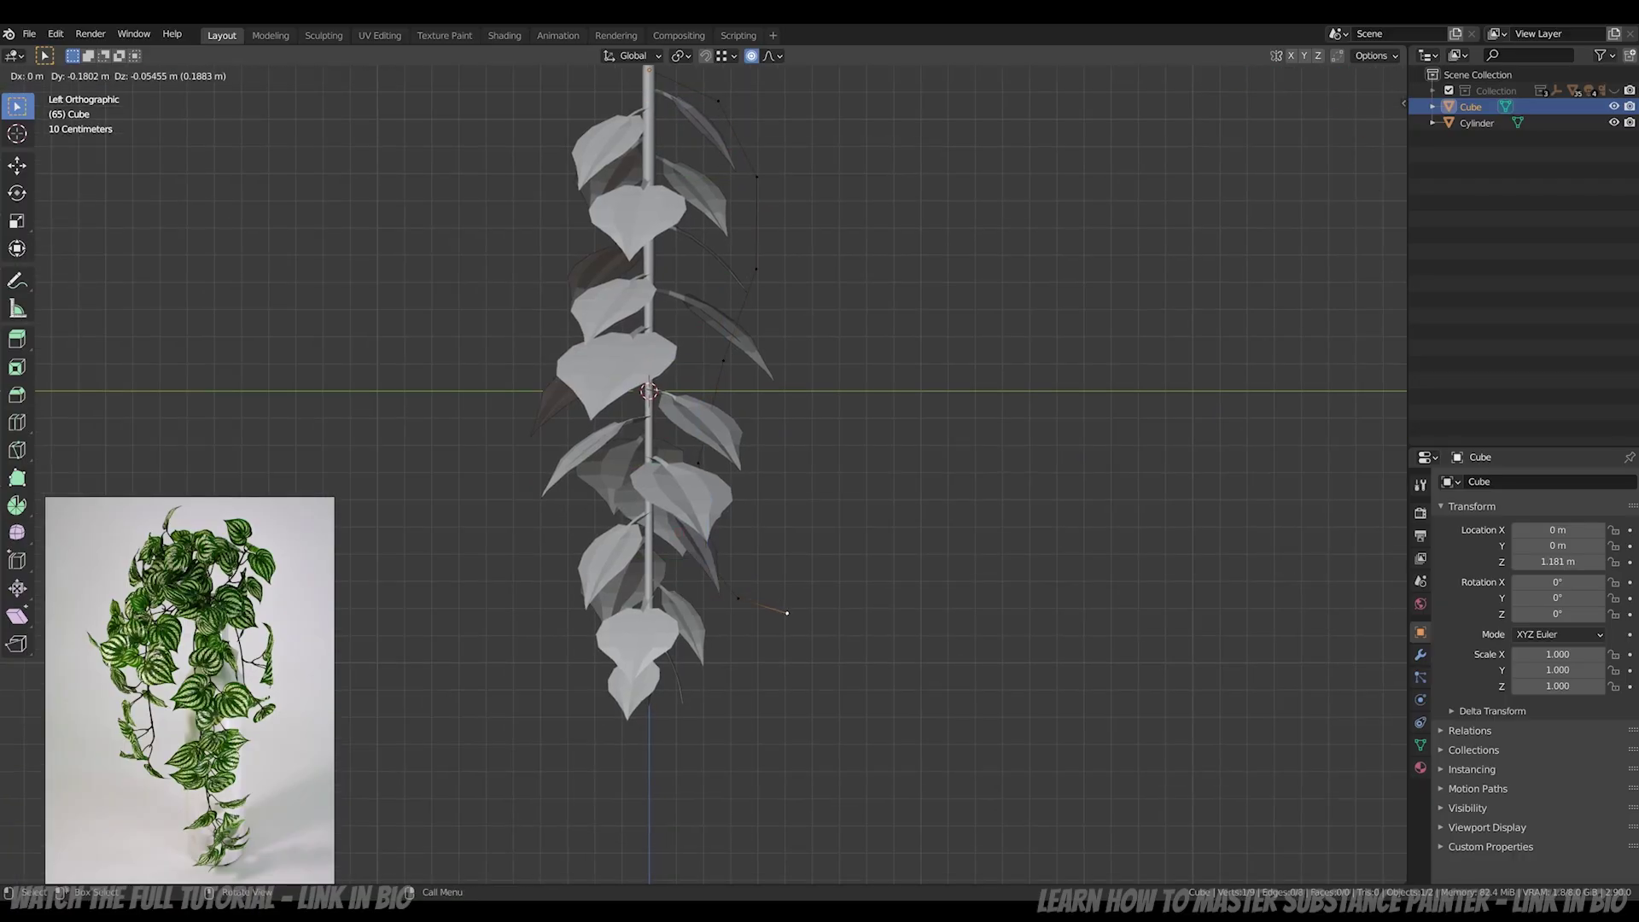
left_click(787, 613)
key("Tab")
Step: Convert the extruded vertex path from a mesh into a curve
left_click(210, 75)
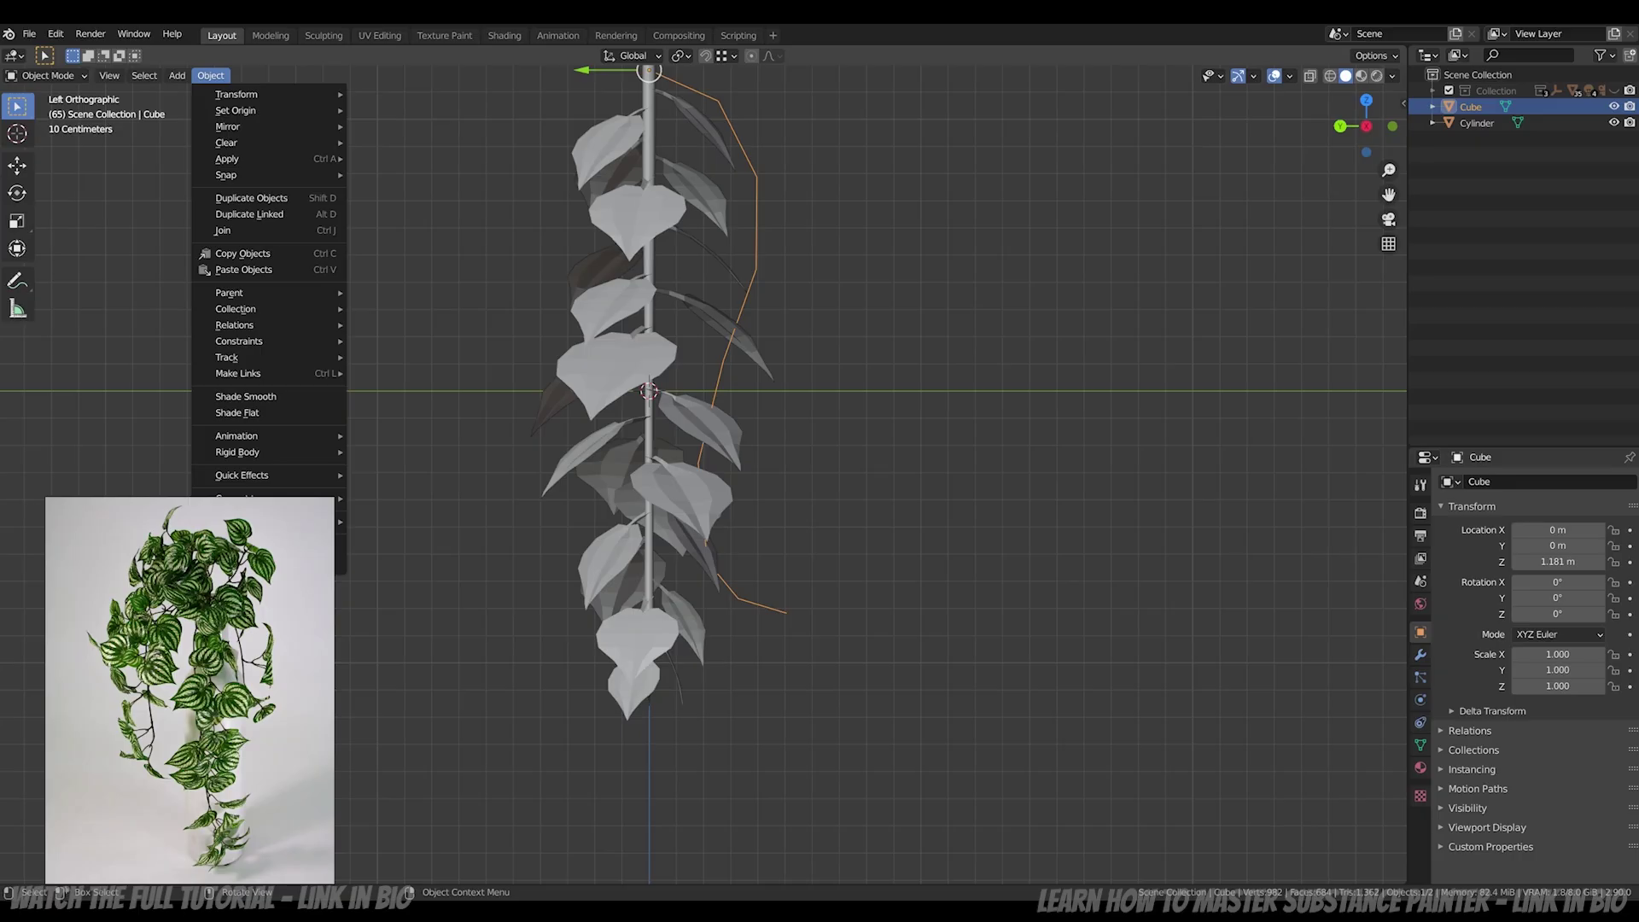
mouse_move(256, 498)
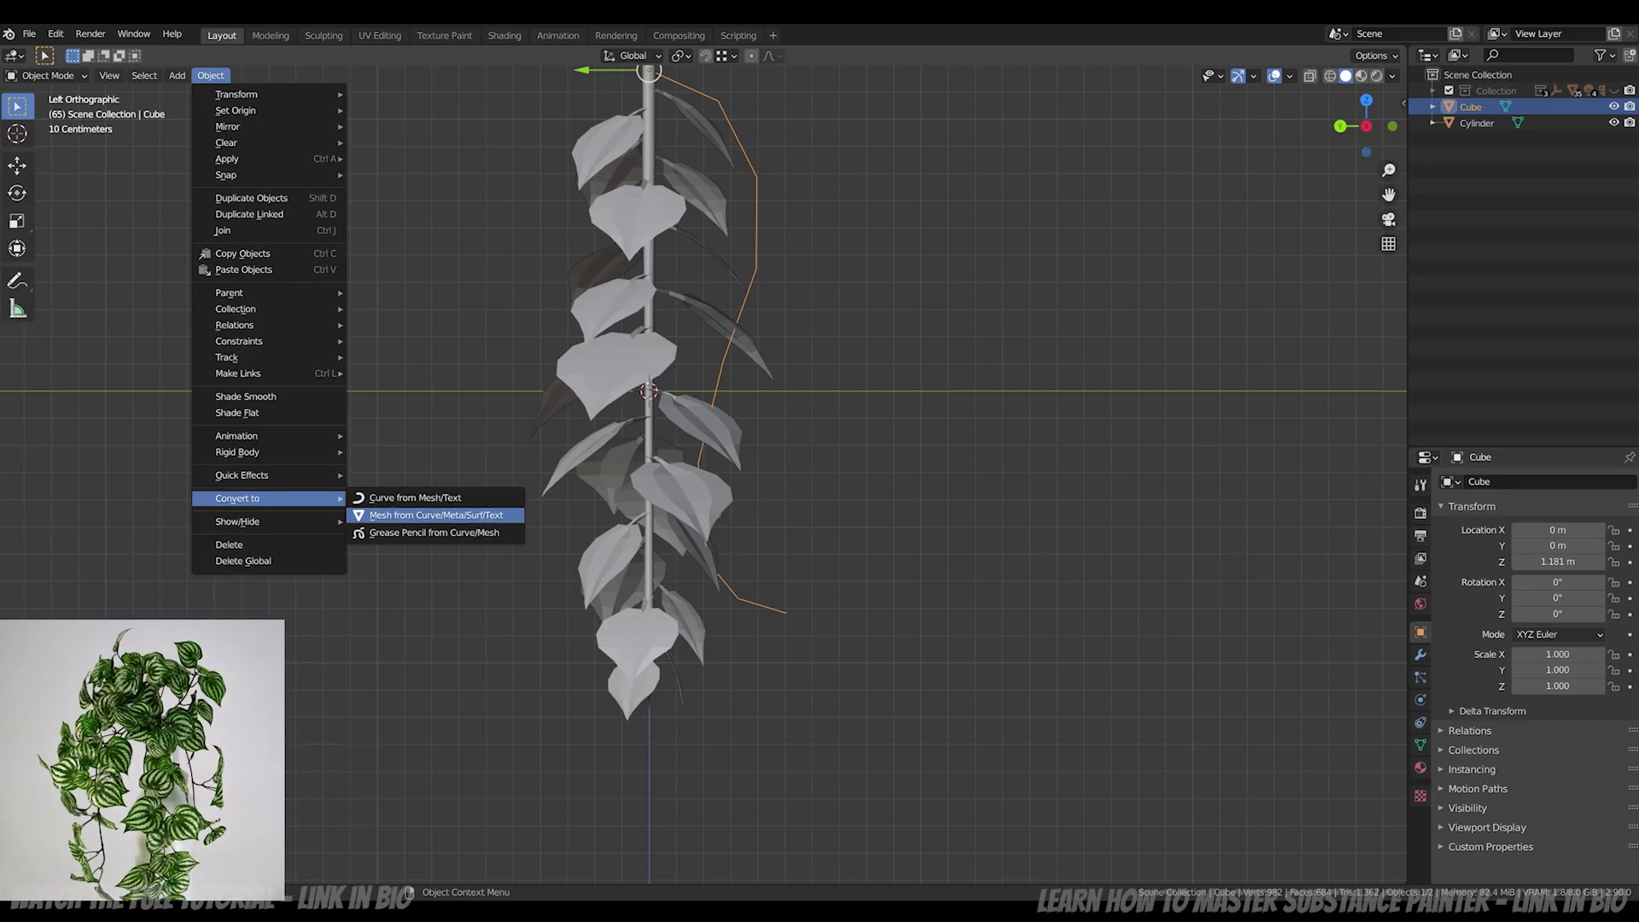
left_click(415, 498)
Step: Add a Curve modifier to the vine with Cube as the curve object and Z as deform axis, and shift the vine along Z to fit
left_click(675, 491)
left_click(1421, 655)
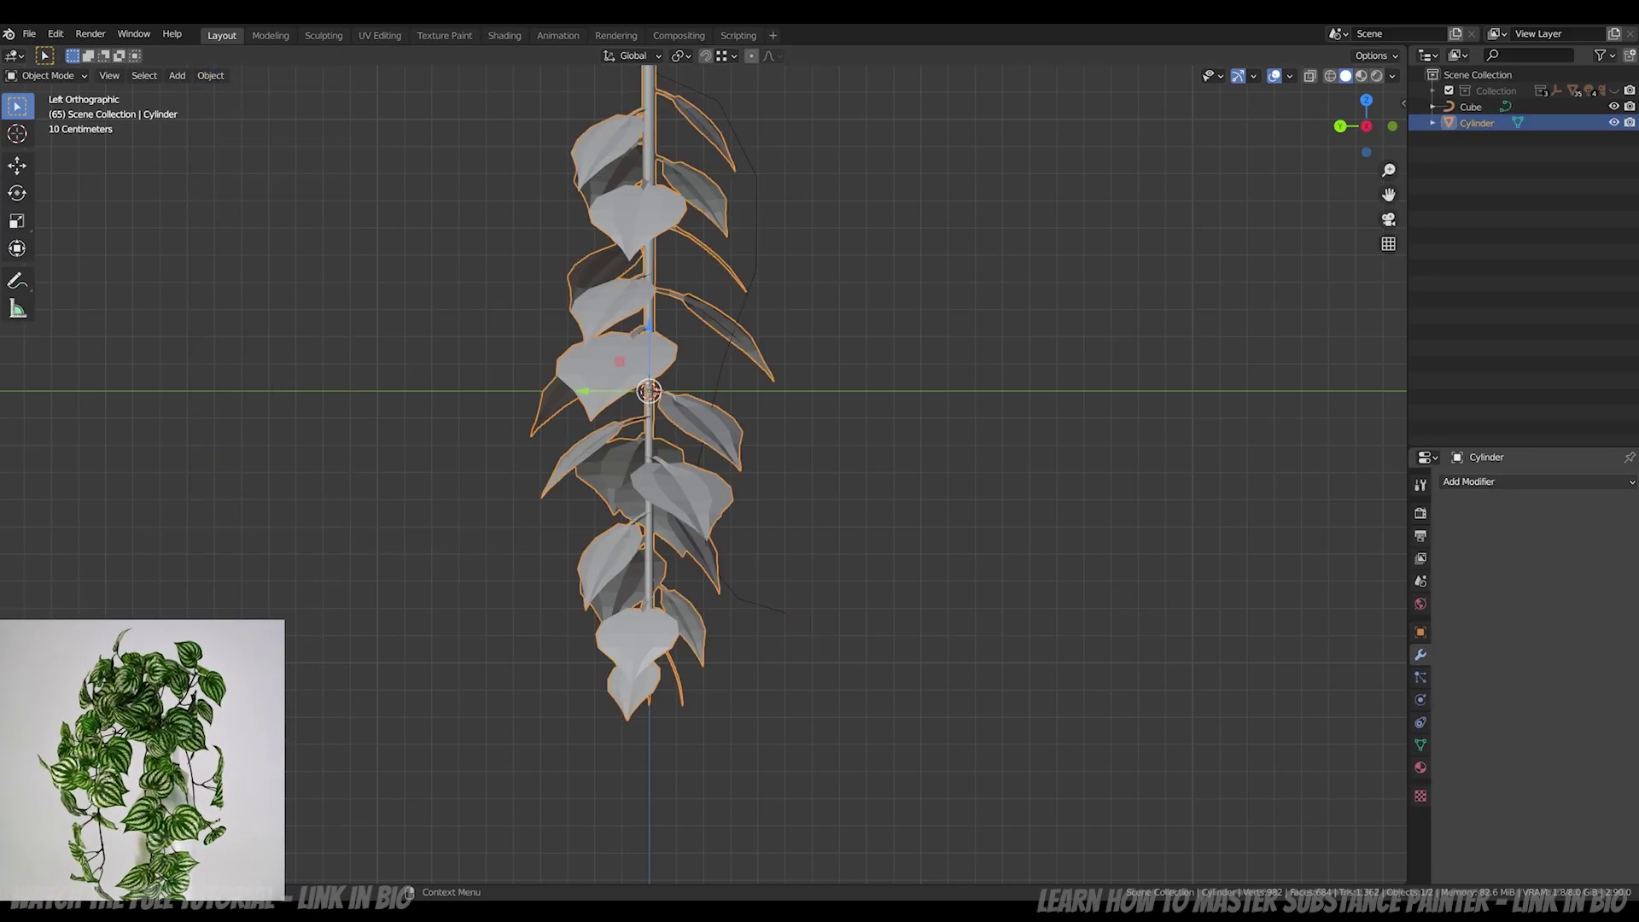
left_click(1469, 482)
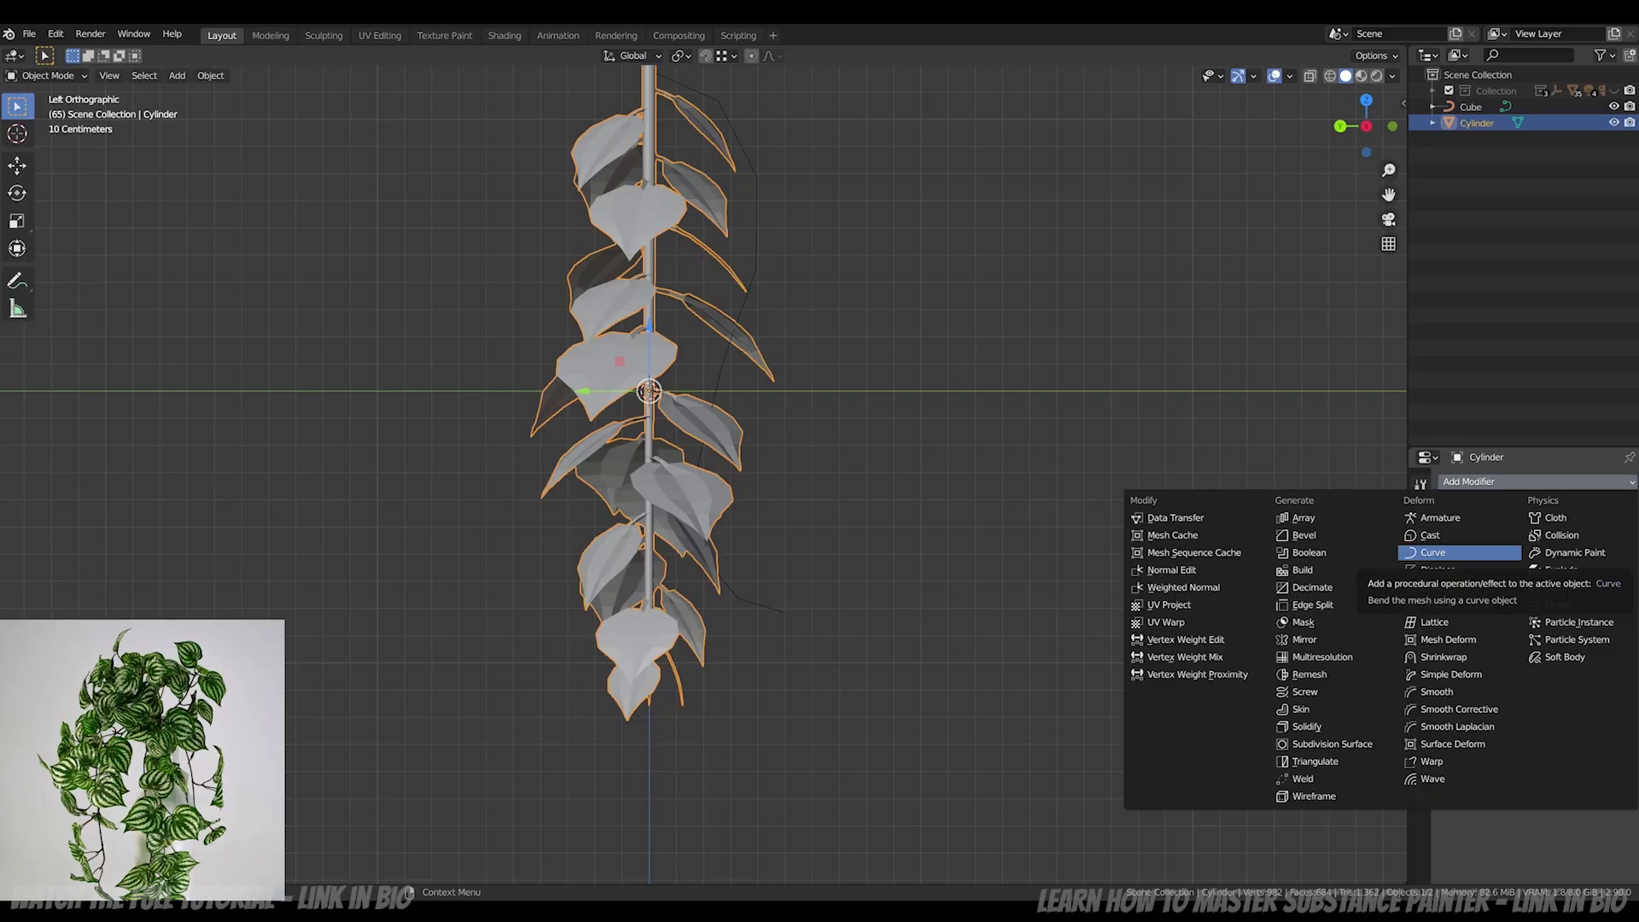
left_click(1433, 552)
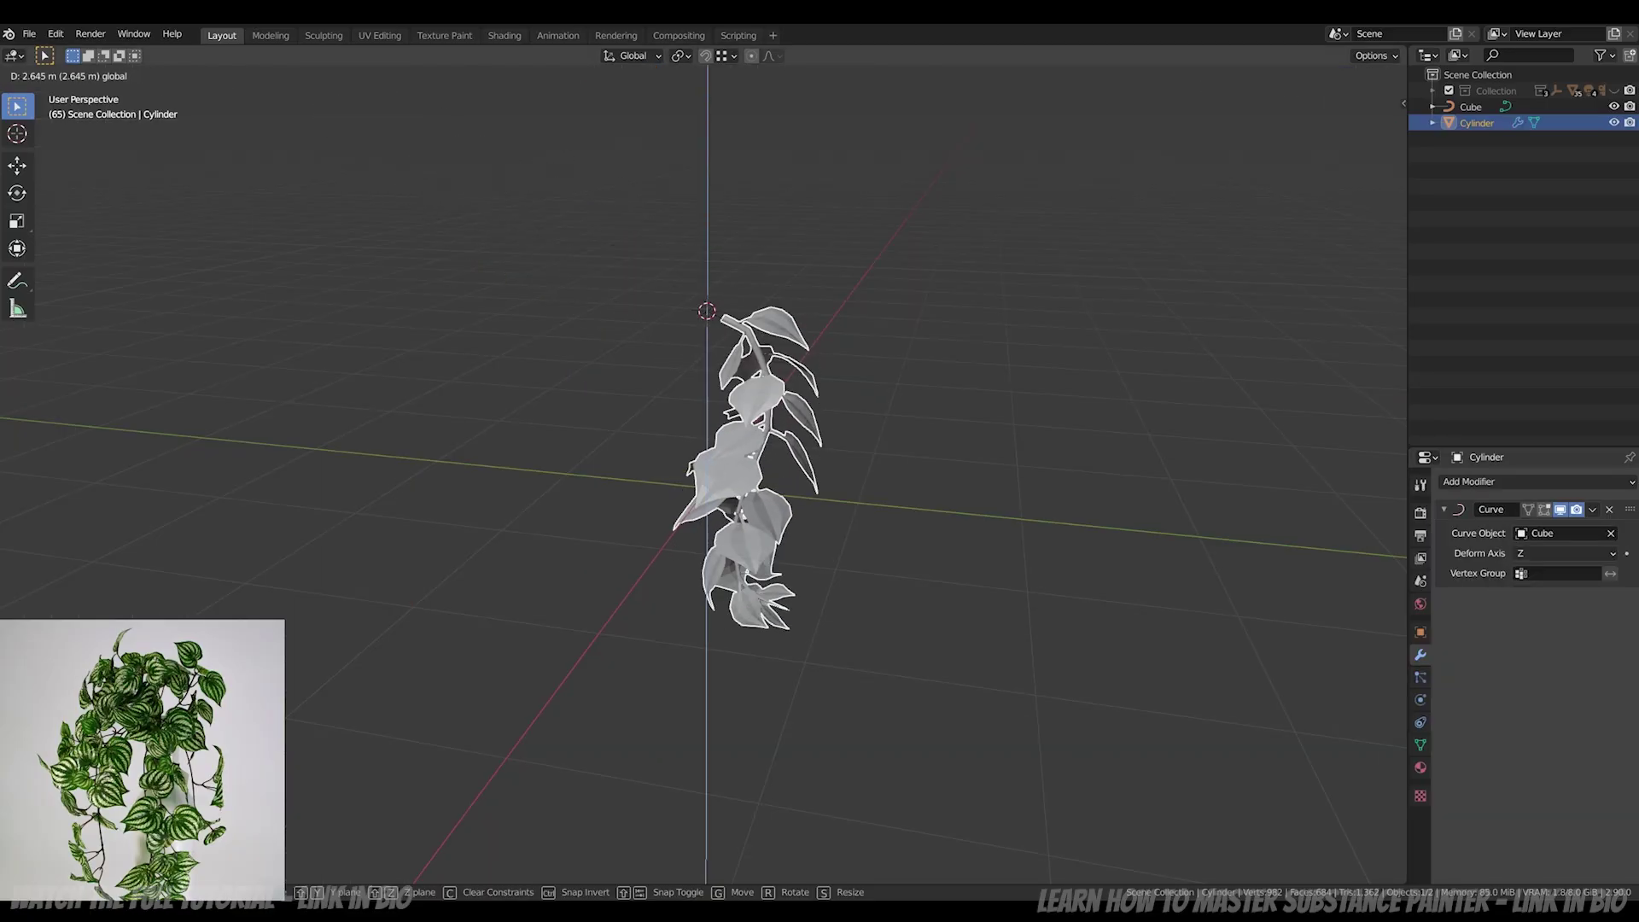
key("Return")
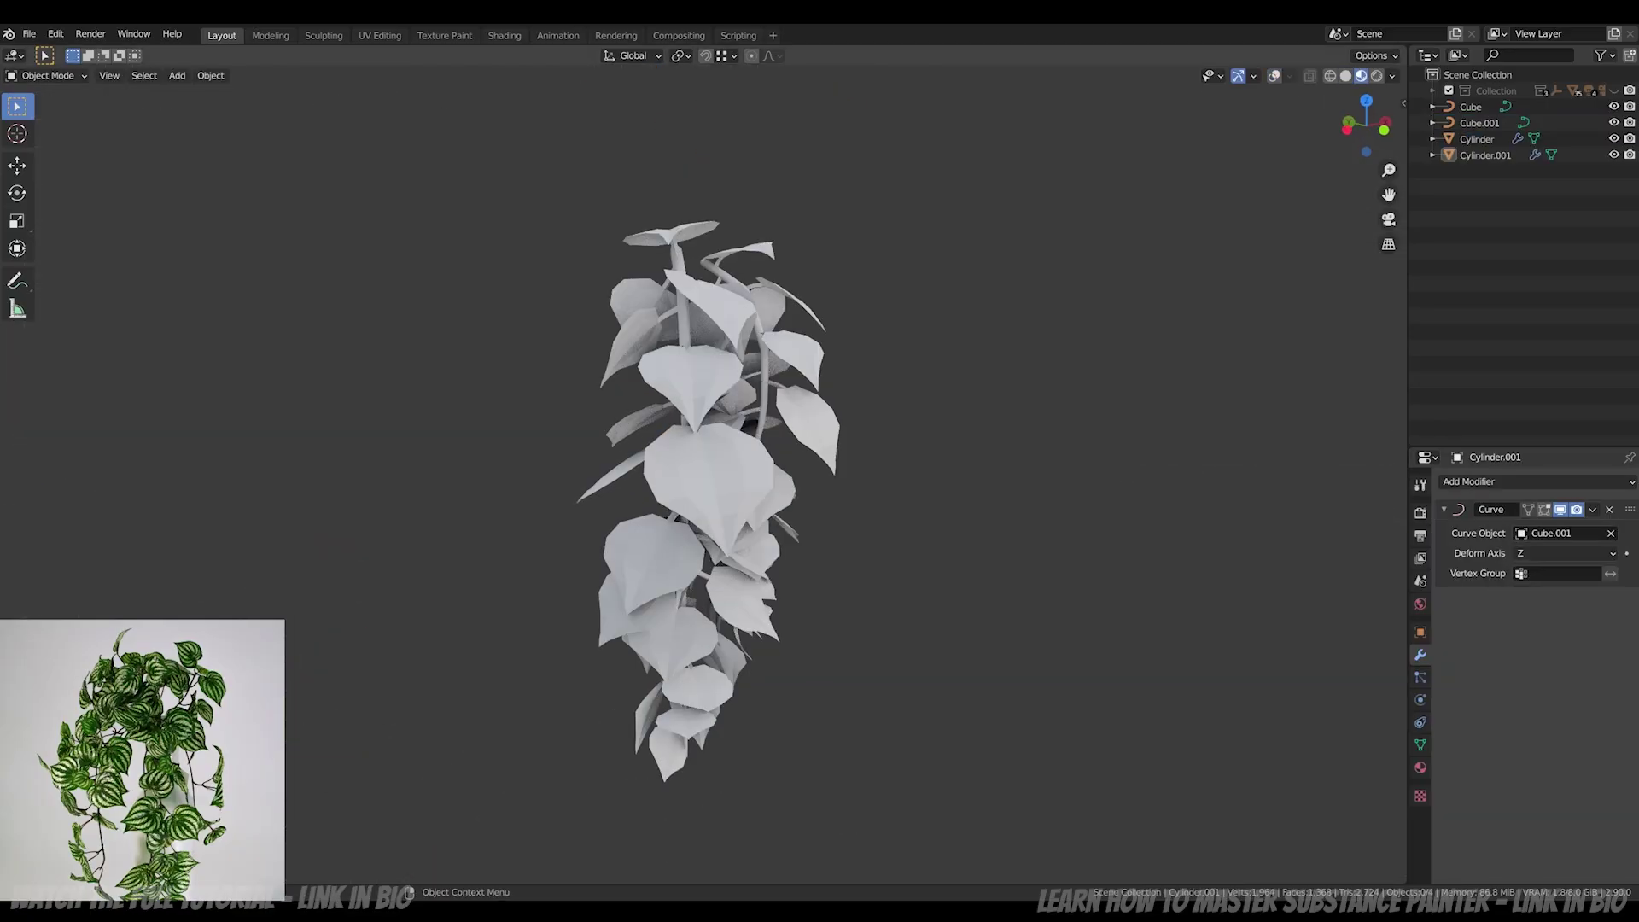
middle_click_drag(597, 478, 1264, 444)
middle_click_drag(841, 478, 909, 478)
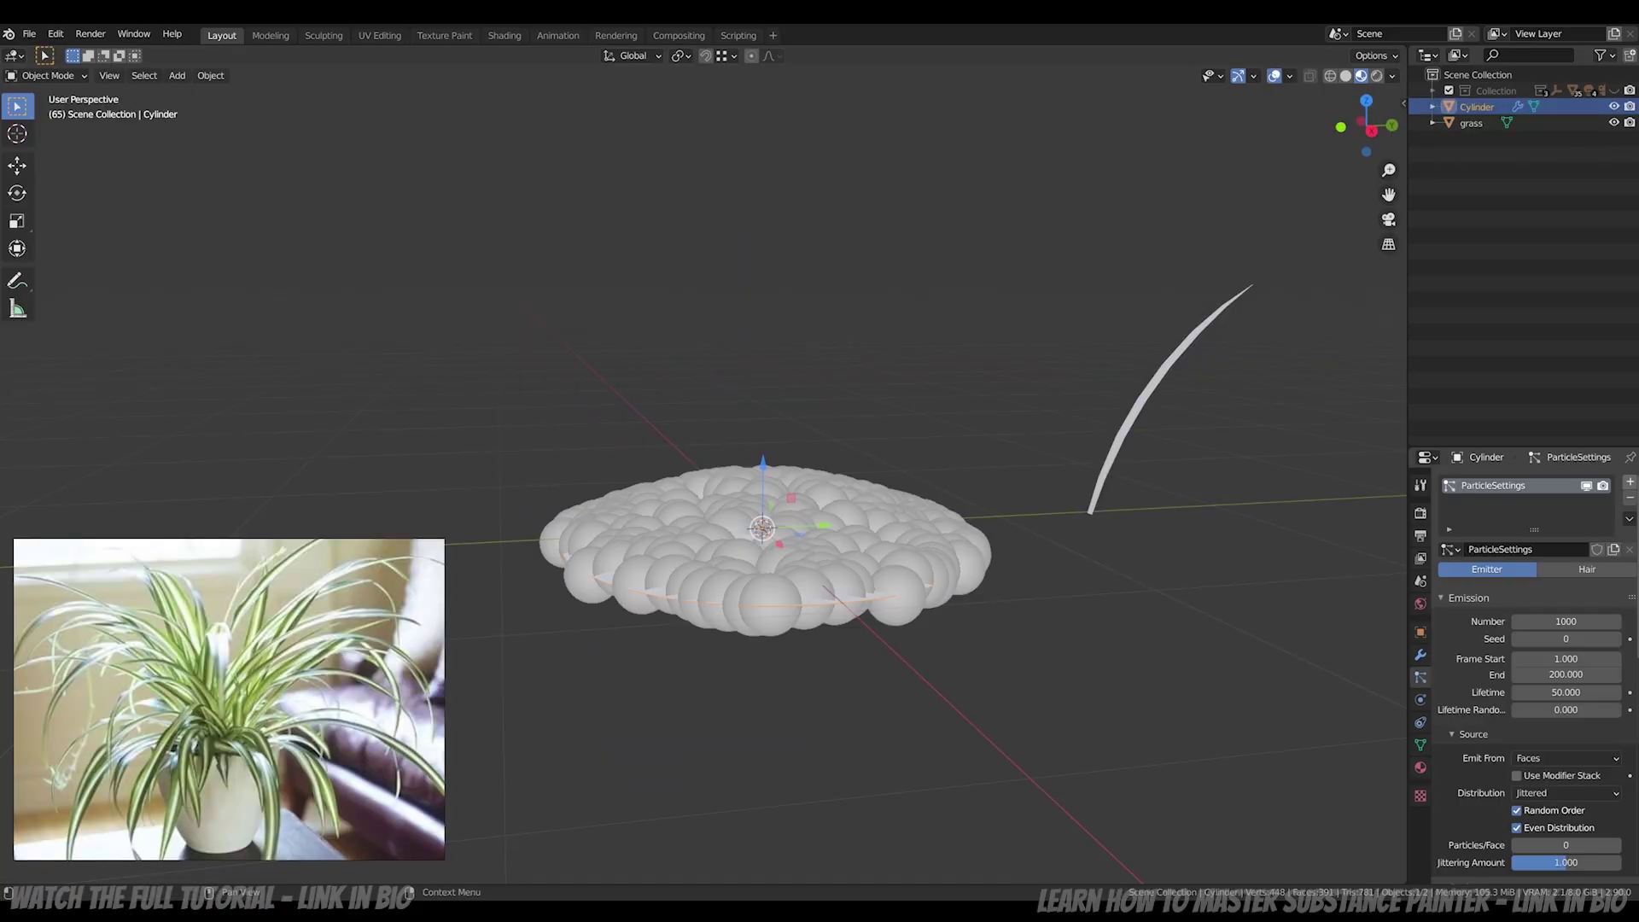
Step: Switch the flat cylinder's particle system to Hair and set its particle number to 200
left_click(1587, 570)
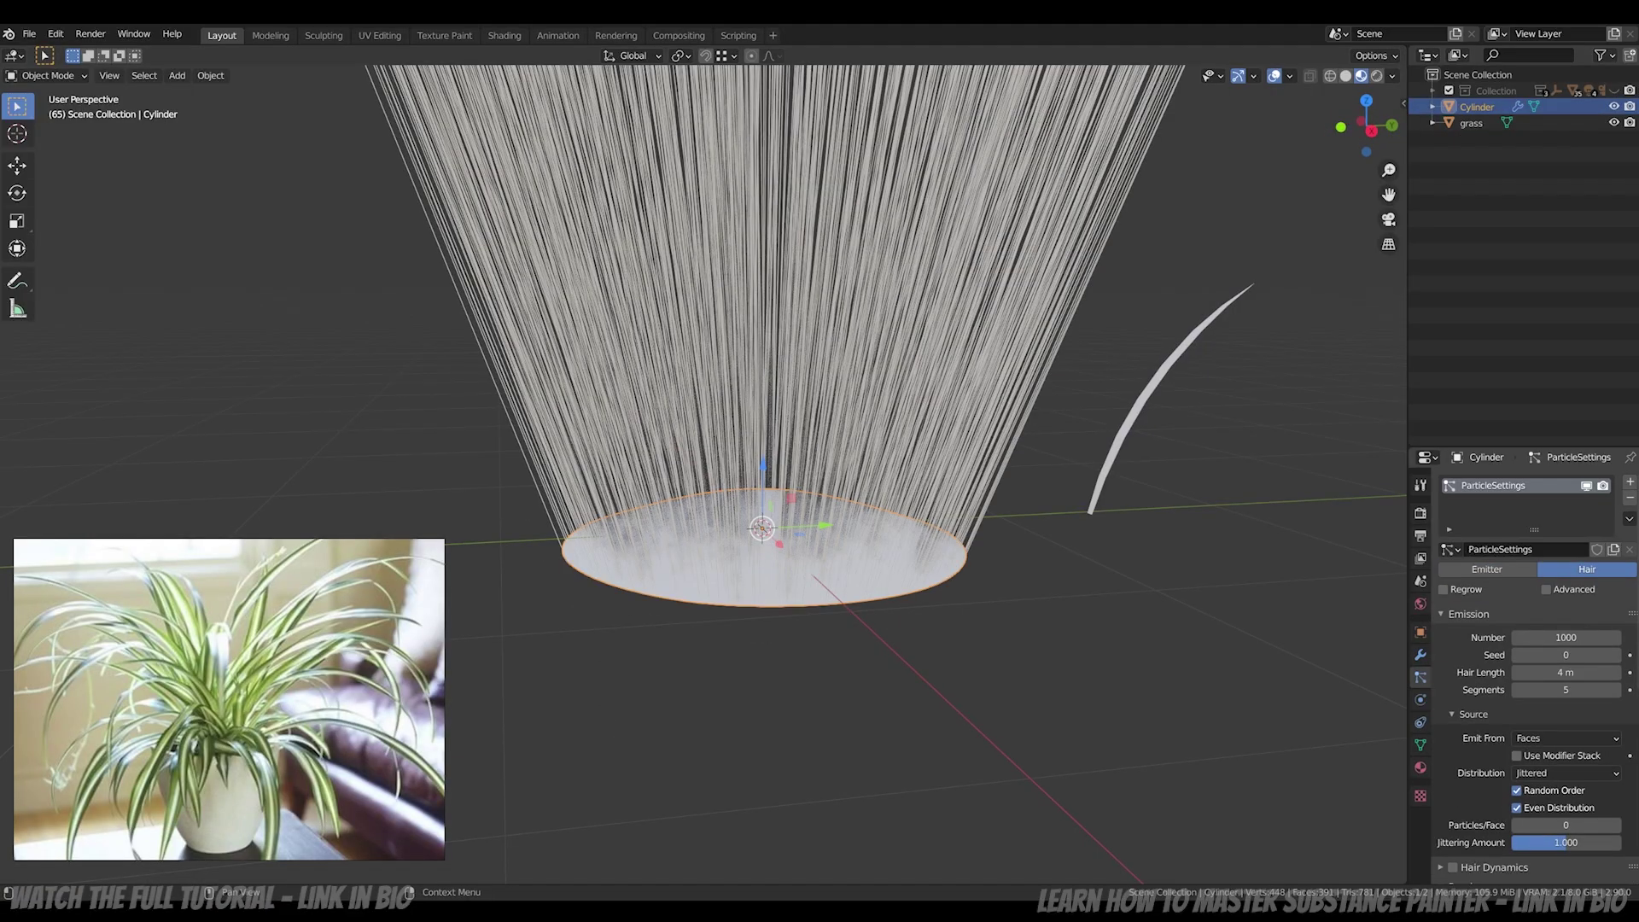
scroll(704, 474, "down", 3)
middle_click_drag(739, 505, 741, 603, "shift")
left_click(1566, 638)
type("200")
key("Return")
Step: Render the hair particles as an object, with the grass blade as the instance object
scroll(1554, 709, "down", 5)
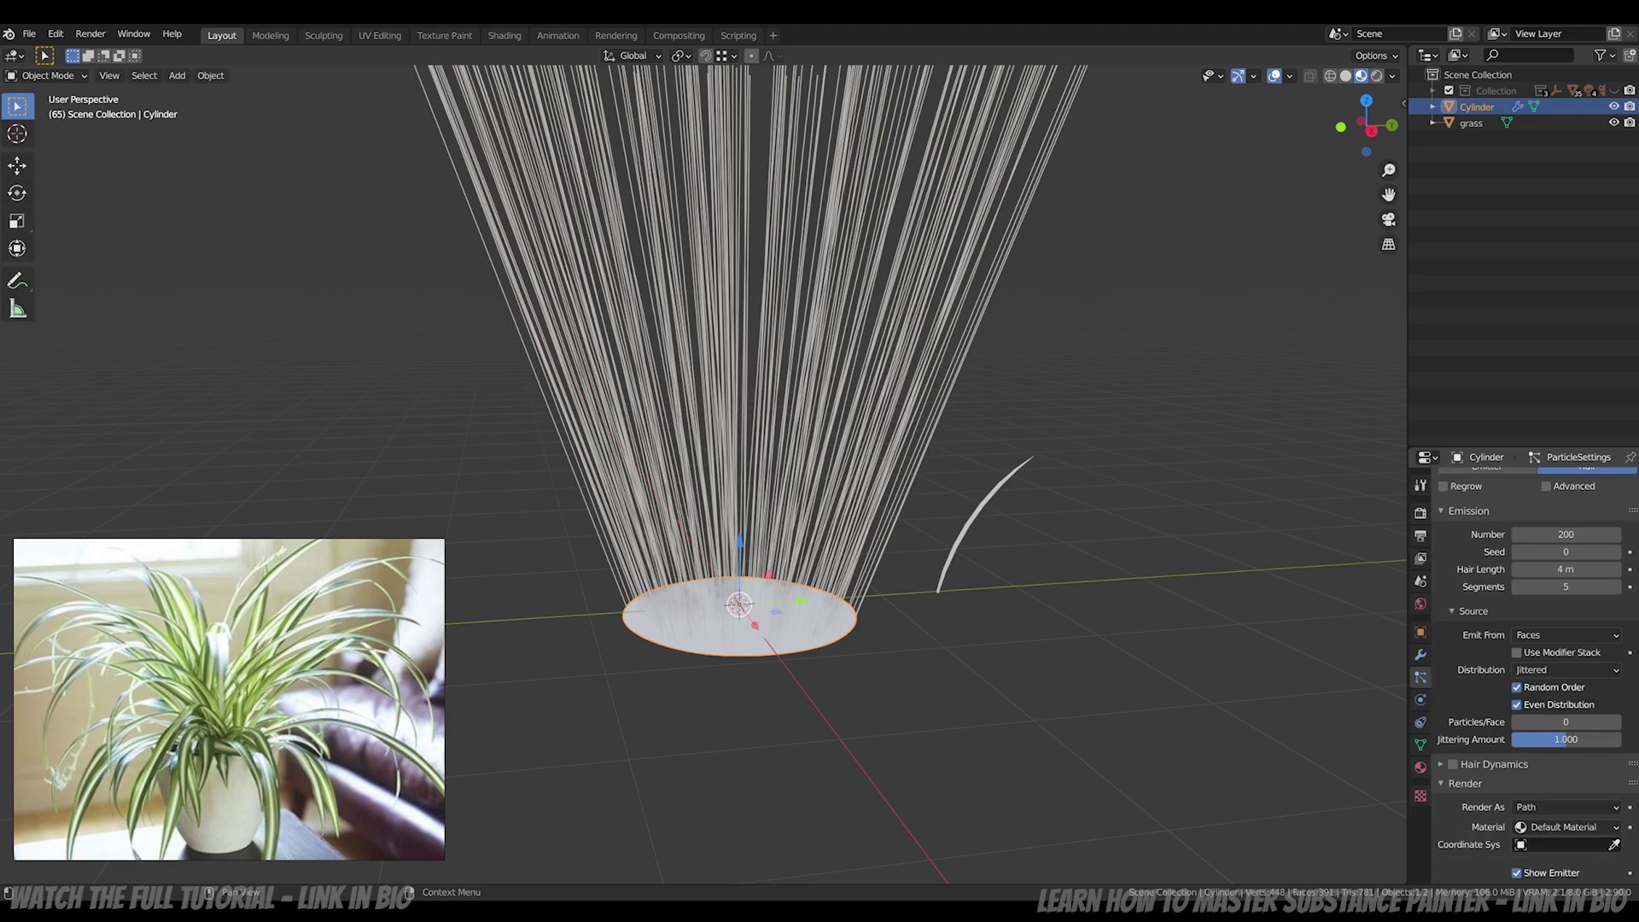
left_click(1566, 730)
left_click(1519, 783)
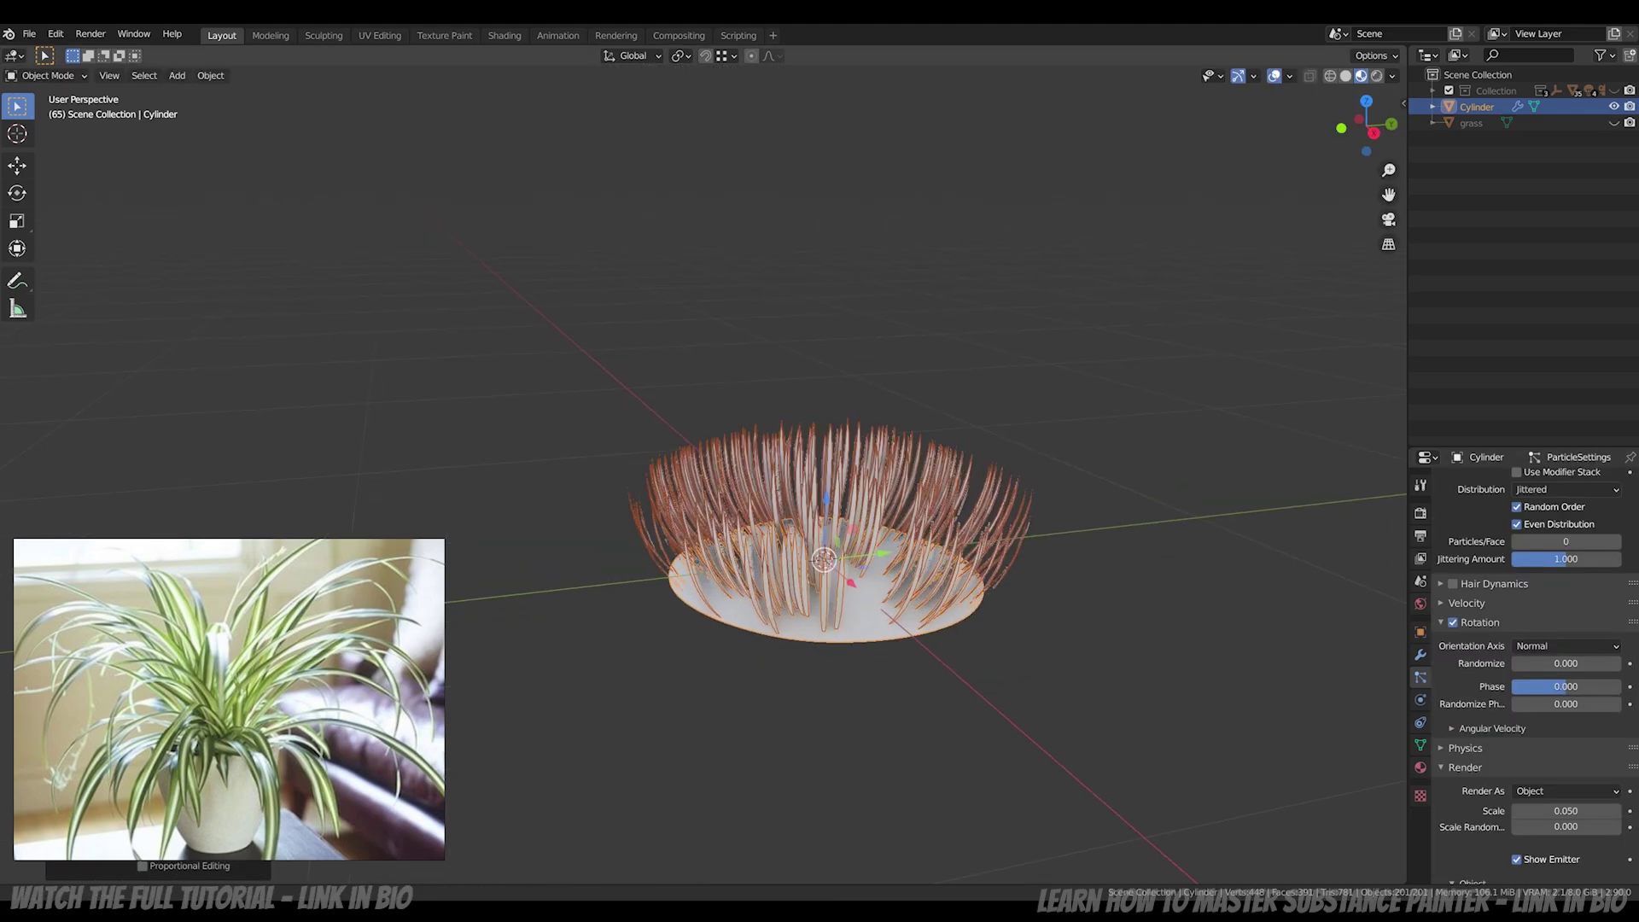
Step: Set the particles' render scale to 0.210 and the scale randomness to 0.558
middle_click_drag(841, 512, 810, 495, "shift")
scroll(1554, 709, "up", 1)
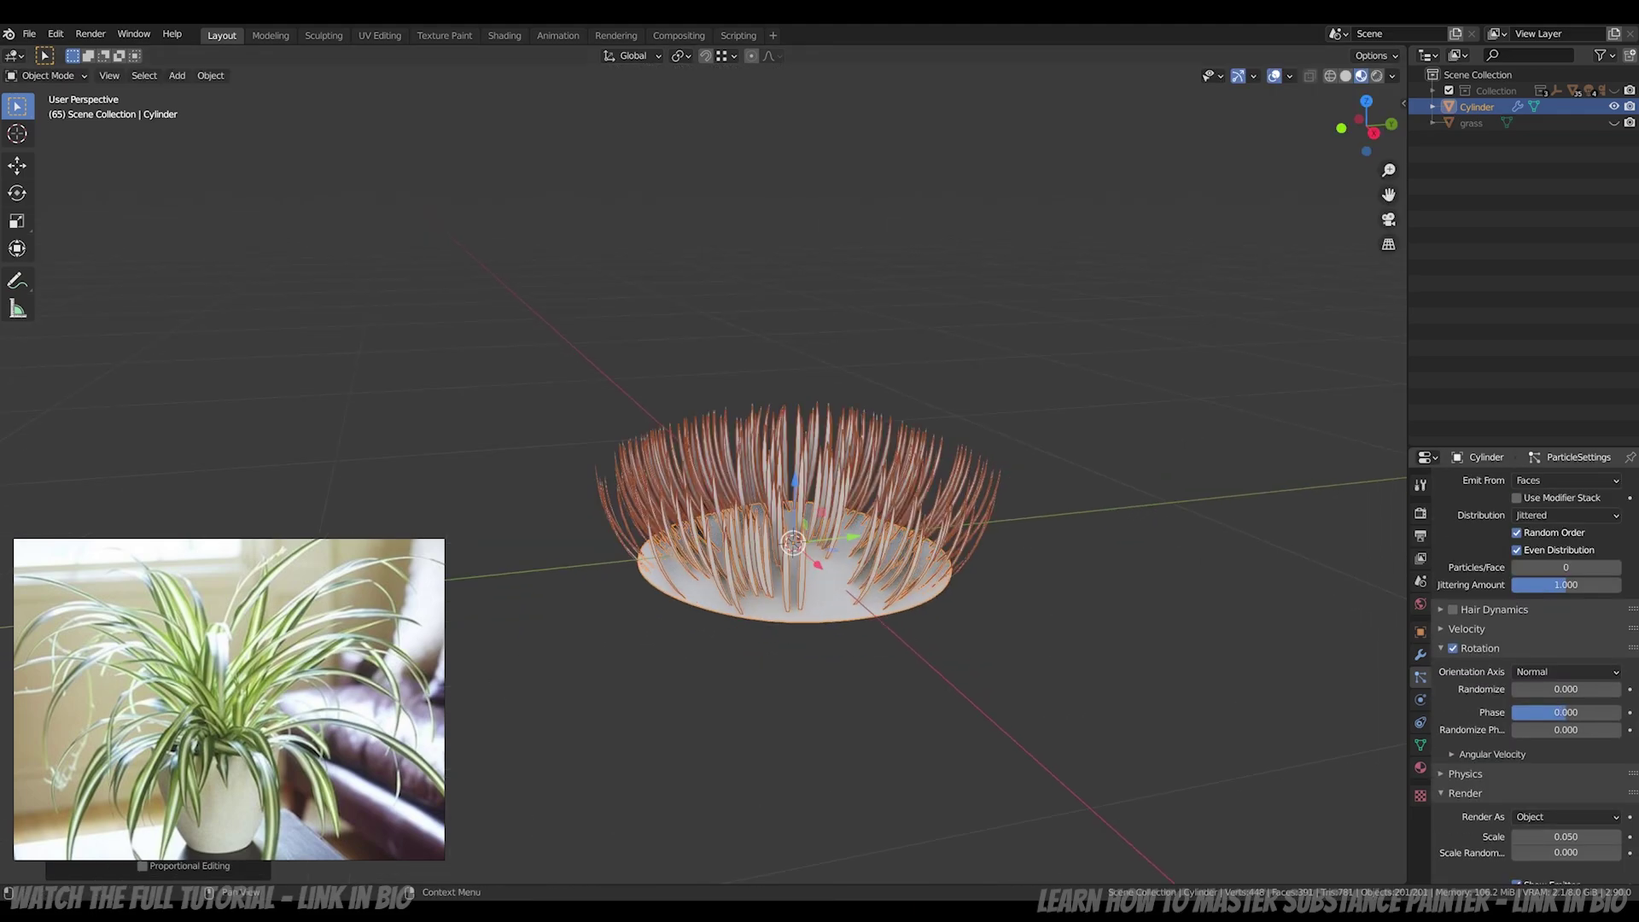
scroll(1554, 709, "down", 5)
left_click_drag(1565, 708, 1596, 707)
left_click_drag(1537, 723, 1573, 724)
scroll(1566, 709, "down", 1)
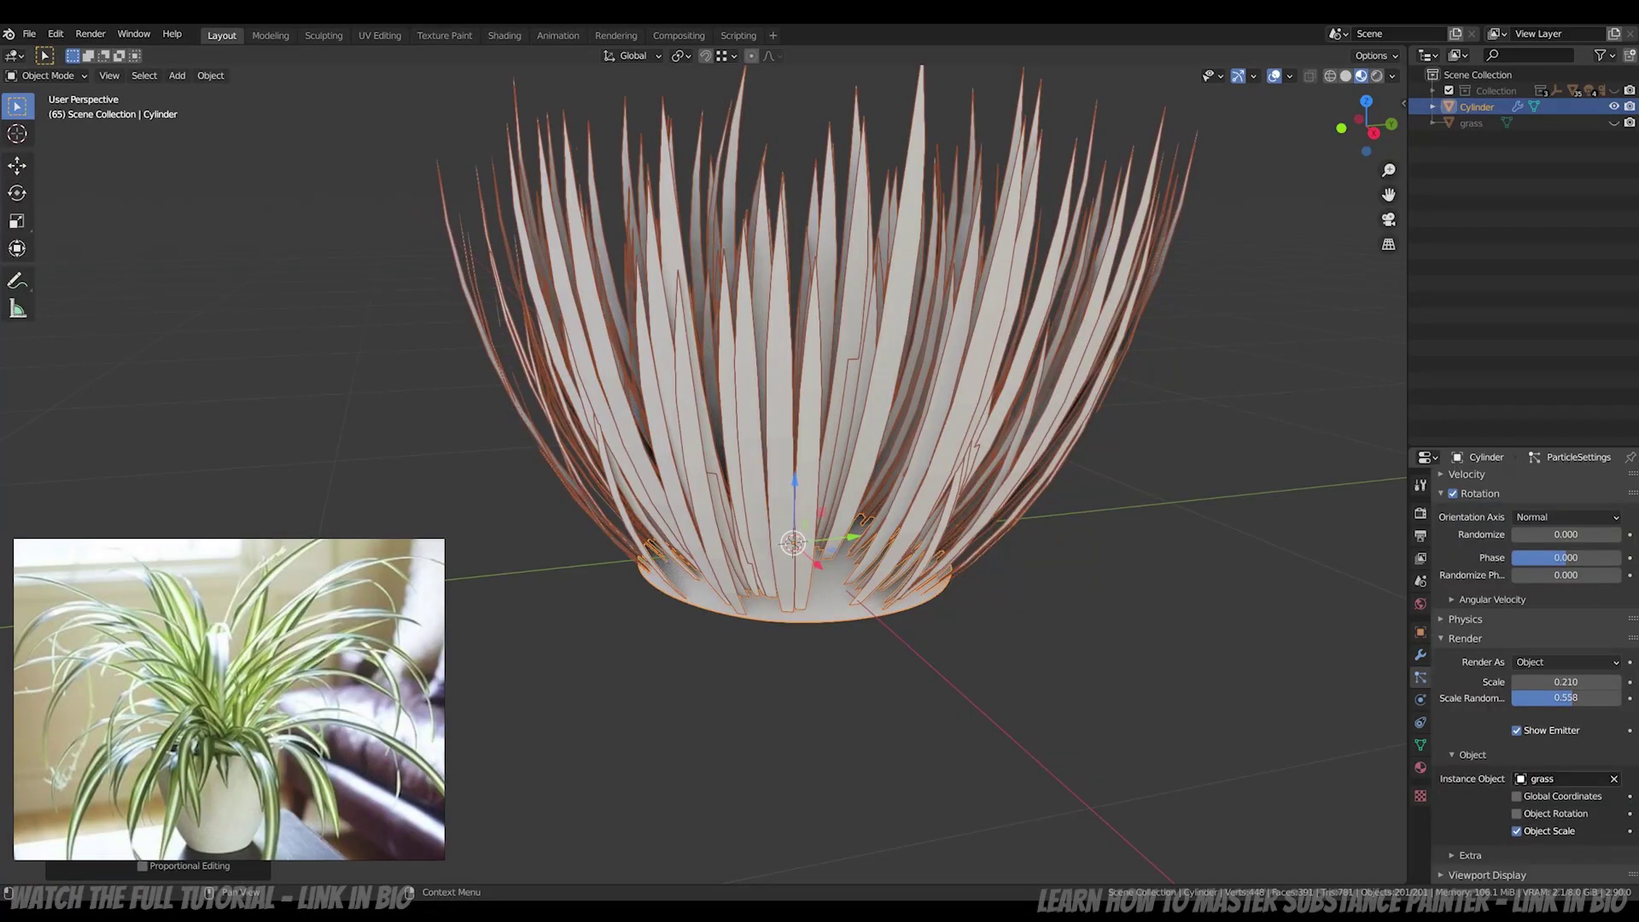
Step: Set the particles' rotation Randomize to 0.099 and Phase to -1.000
scroll(1565, 683, "up", 5)
left_click(1566, 646)
left_click(1566, 680)
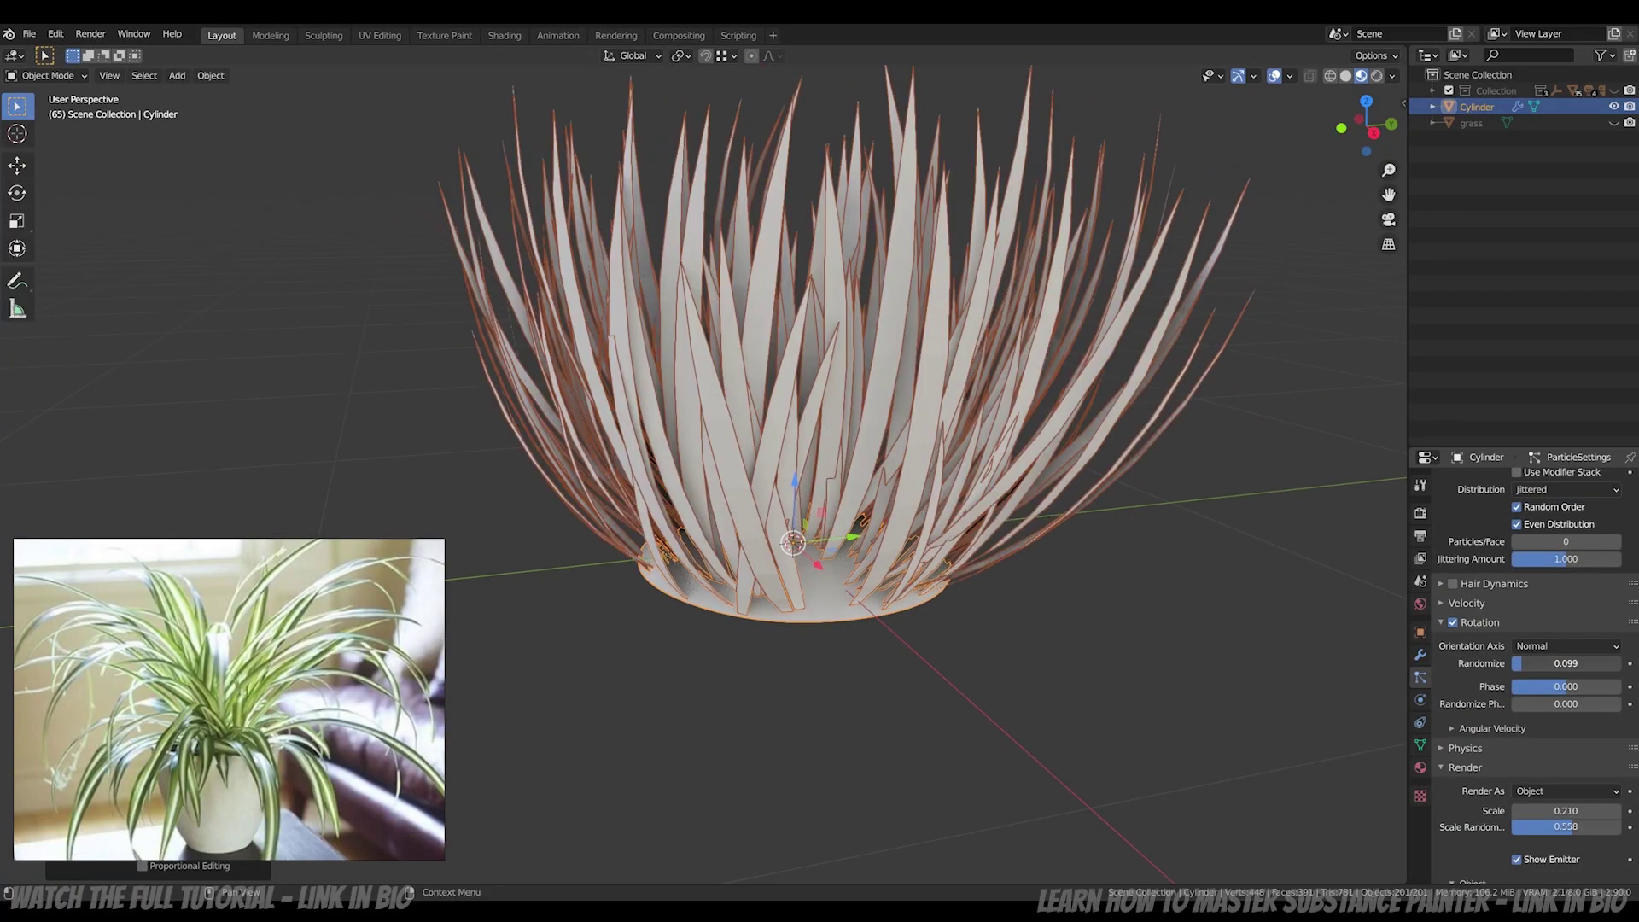
left_click_drag(1566, 663, 1579, 663)
left_click_drag(1566, 687, 1537, 687)
Step: Unhide the grass blade and, in the right side view, rotate its mesh outward and raise it vertically relative to its origin
left_click(1613, 122)
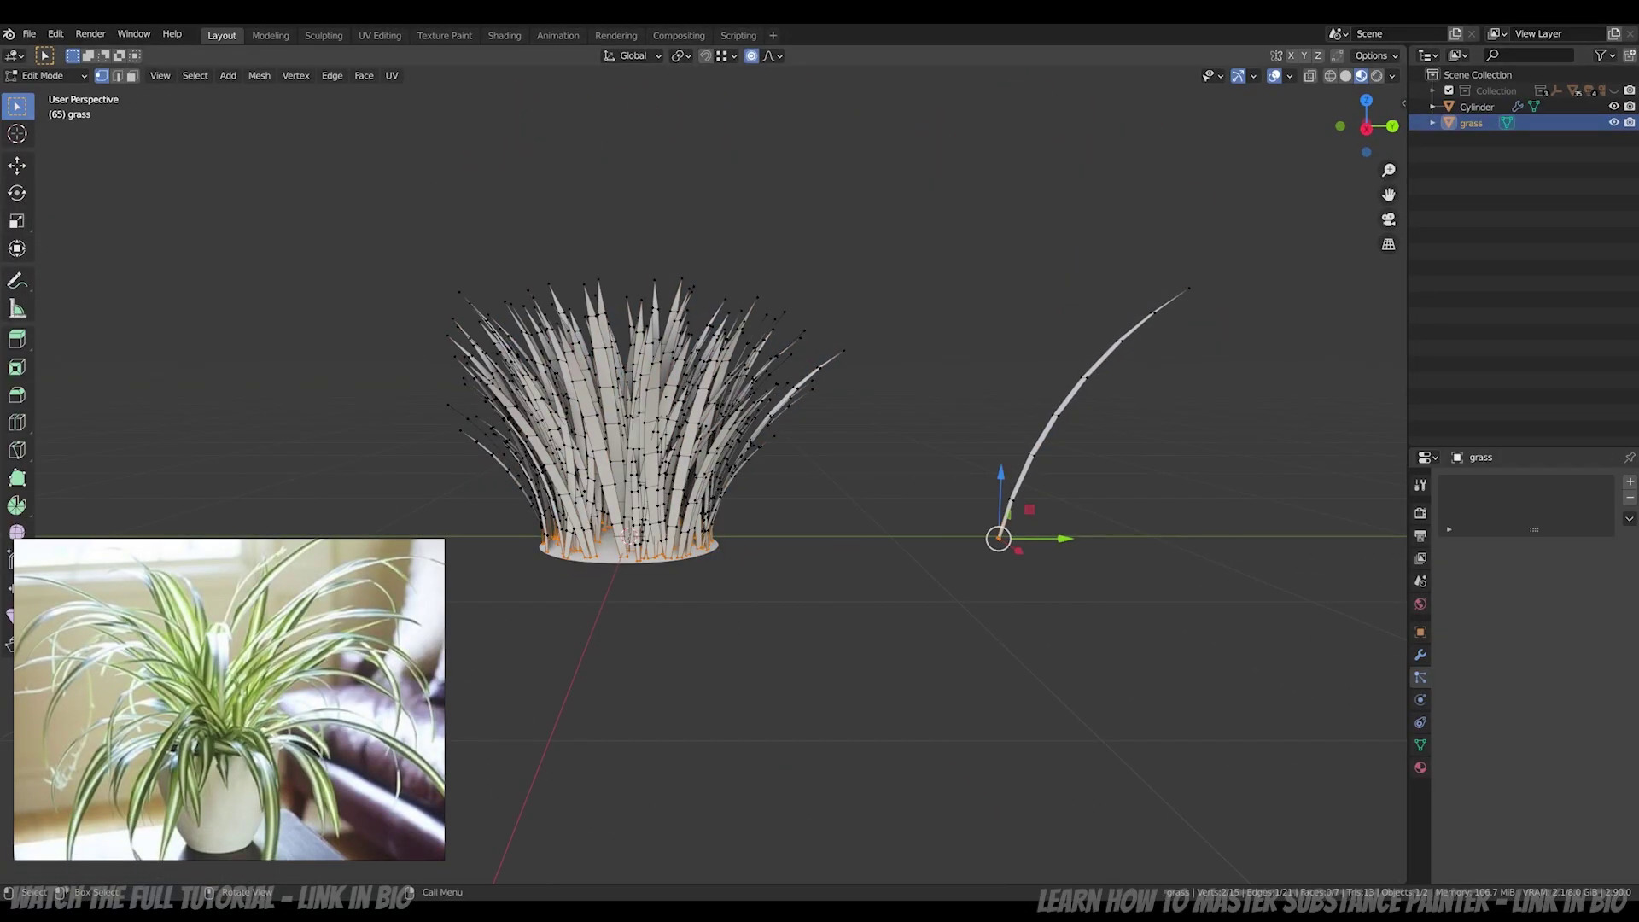
key("KP_3")
key("r")
left_click(1295, 509)
key("Tab")
key("Tab")
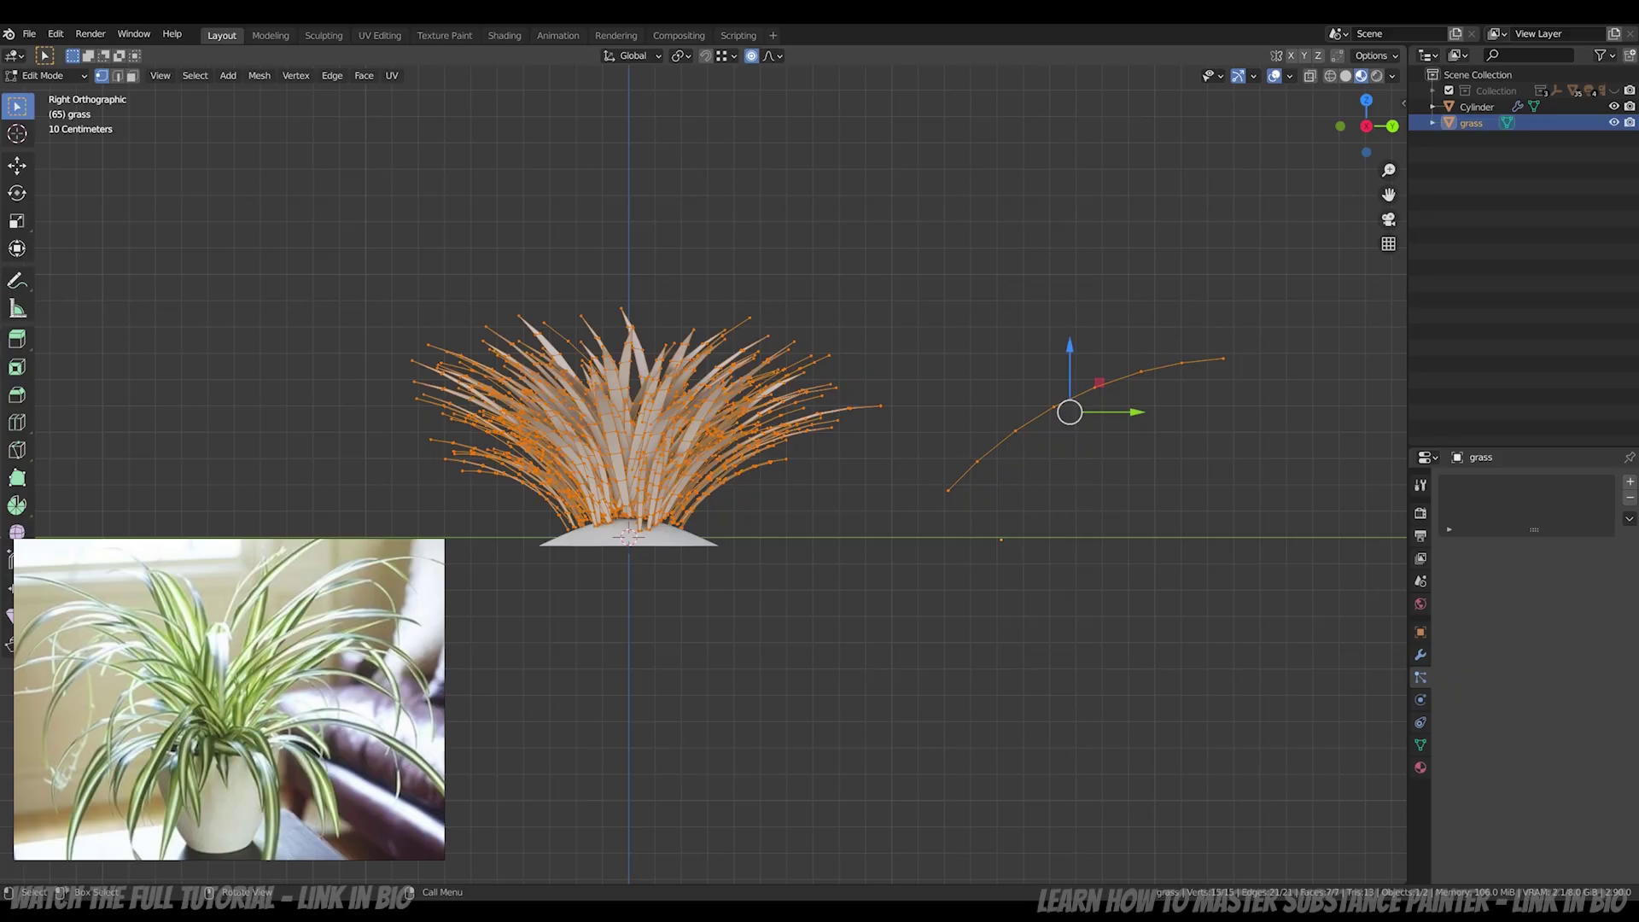
key("g")
key("z")
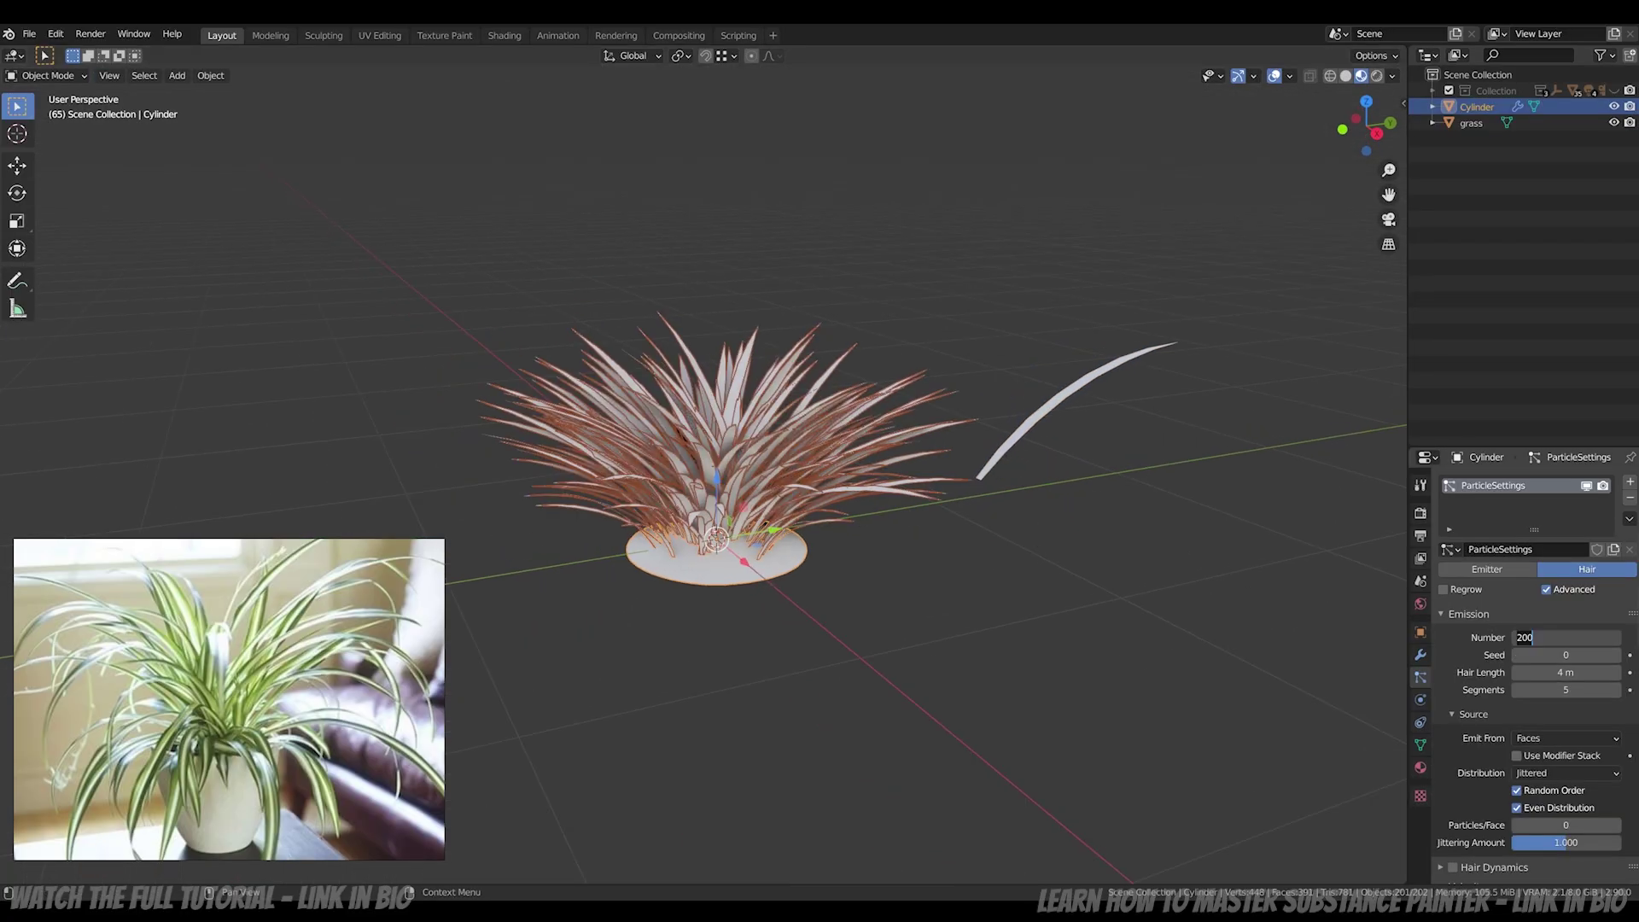
Step: Set the cylinder's particle number to 80 and its seed to 3
left_click(1566, 638)
type("80")
key("Return")
scroll(819, 478, "up", 3)
middle_click_drag(819, 512, 905, 444)
scroll(820, 478, "down", 1)
scroll(1565, 683, "down", 3)
left_click(1616, 553)
left_click(1617, 552)
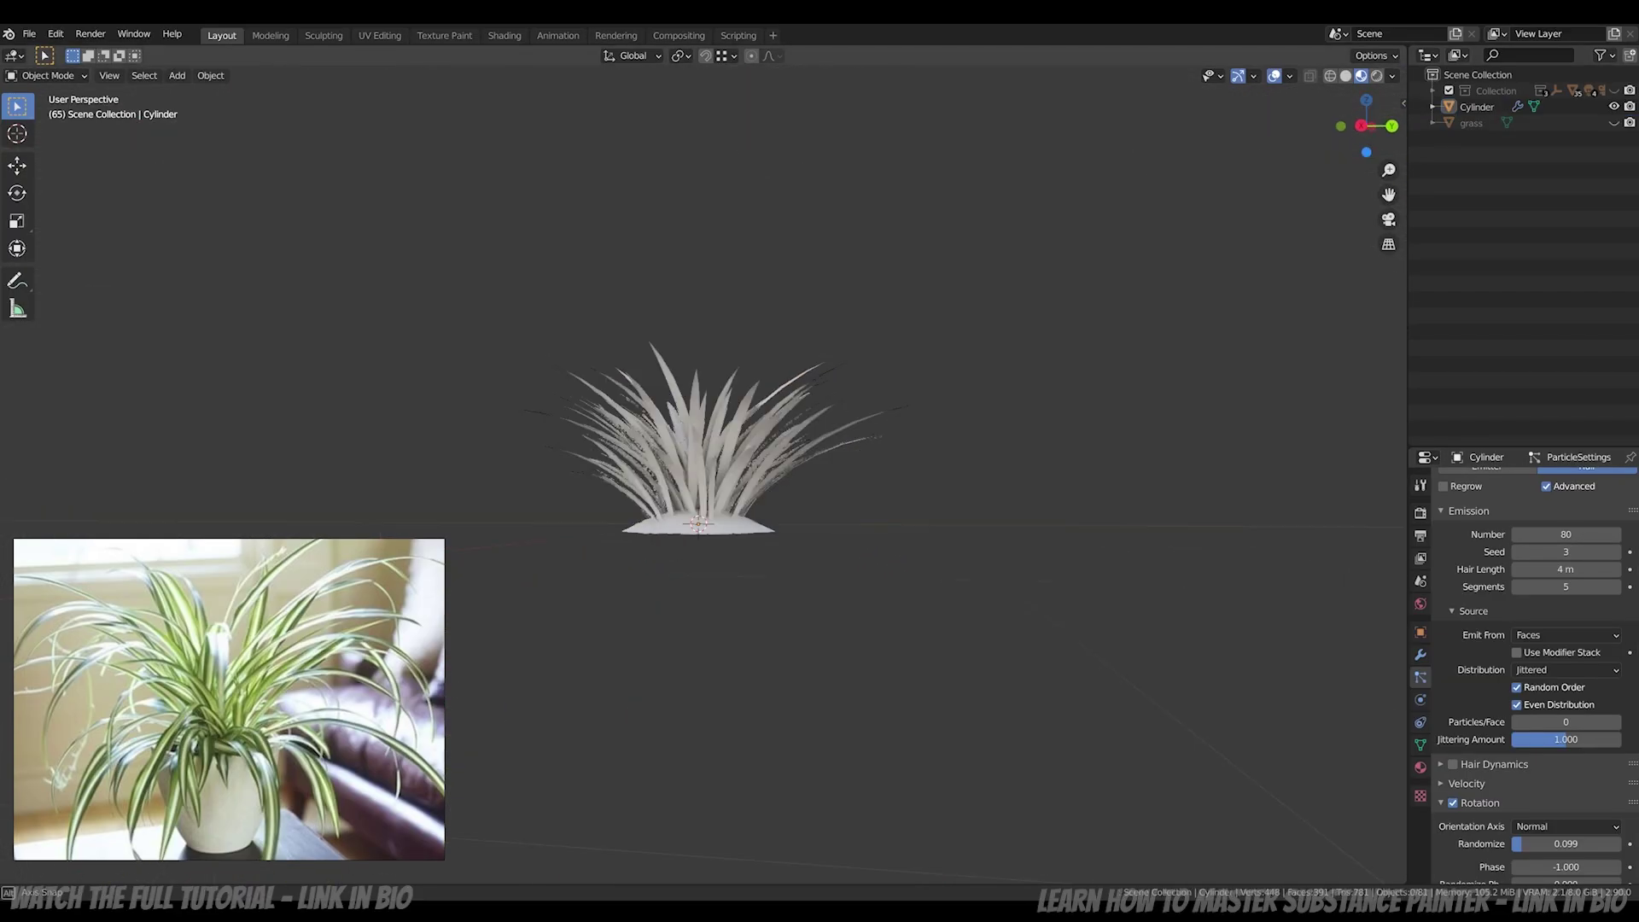
Step: Hide the viewport overlays and examine the particle-based grass plant from several sides
scroll(786, 444, "up", 3)
key("shift+alt+z")
middle_click_drag(905, 444, 700, 427)
key("a")
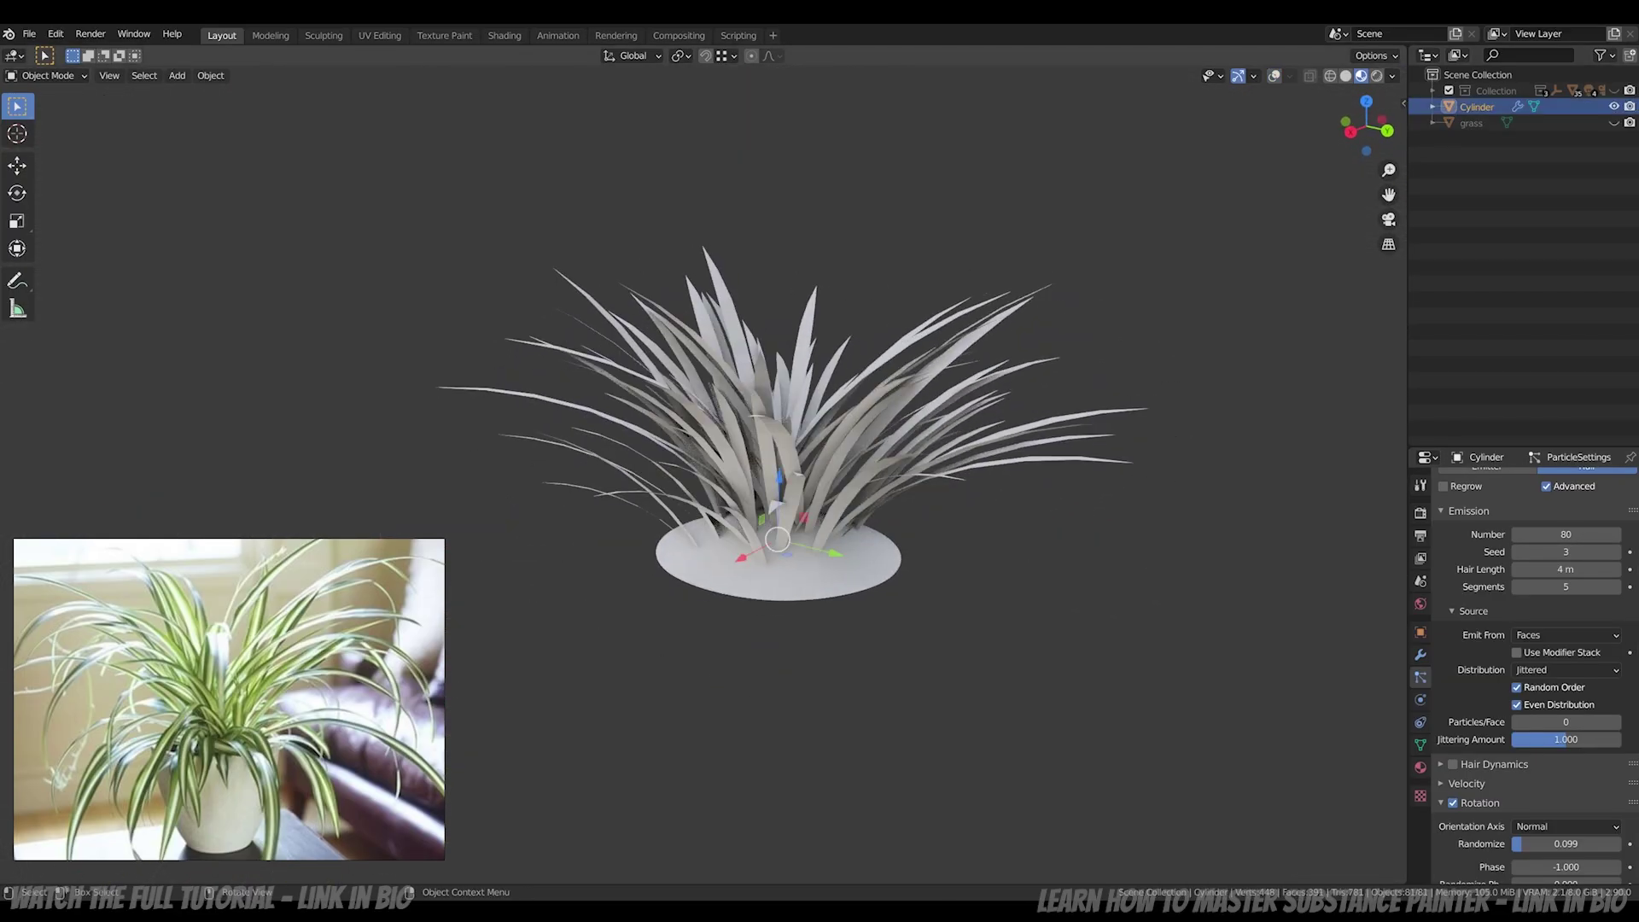
middle_click_drag(802, 461, 683, 470)
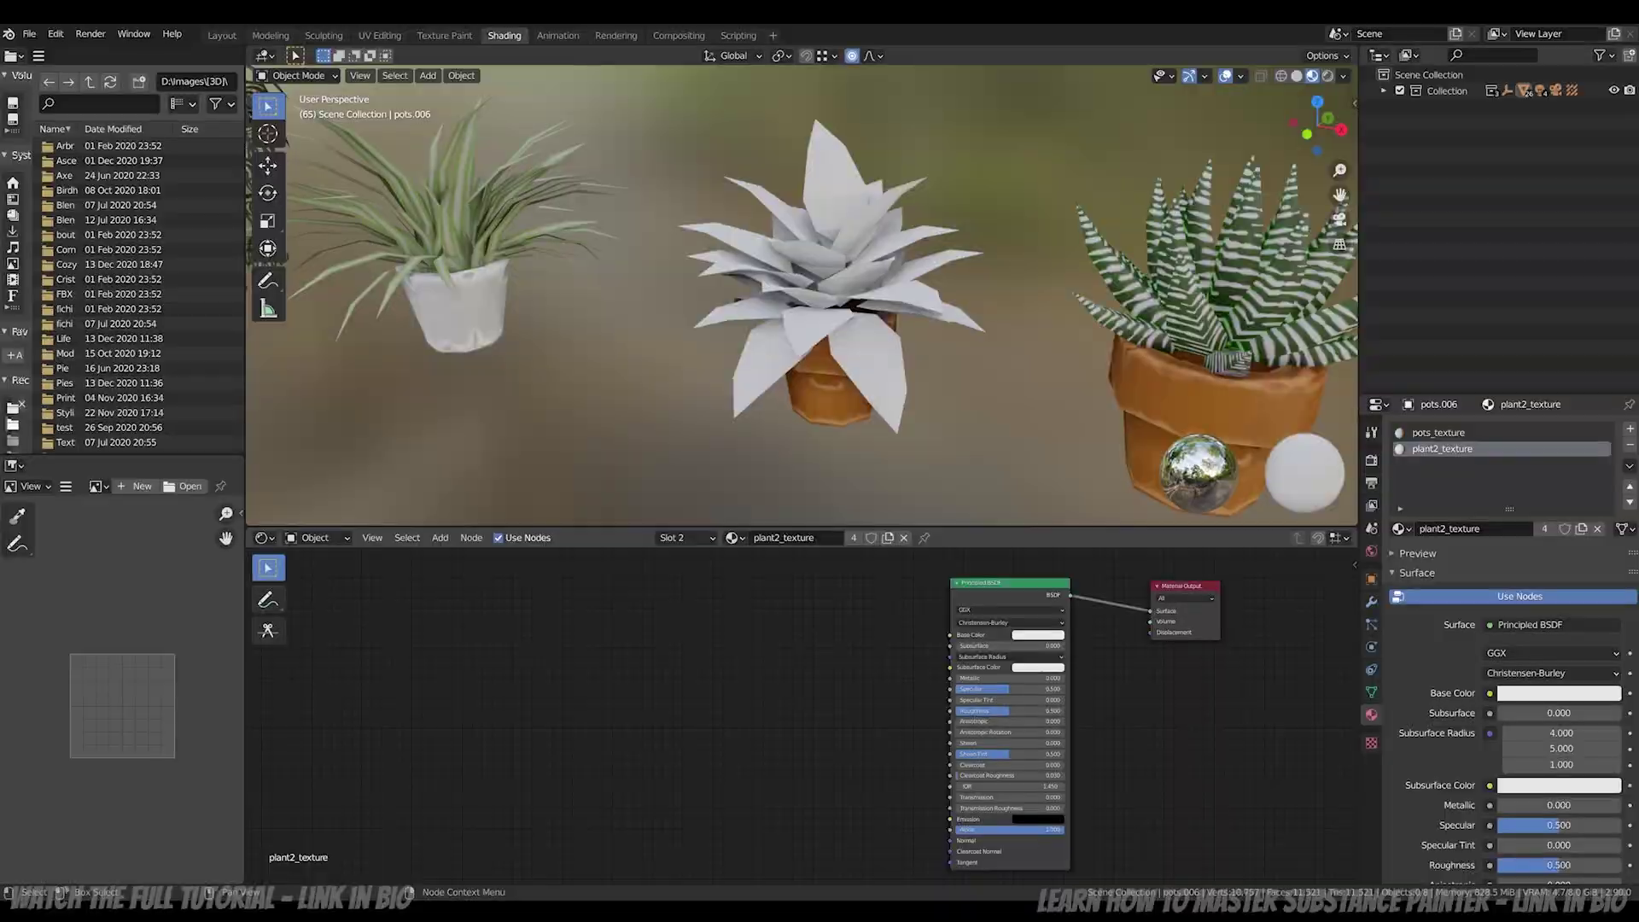
Step: Bring the None_Base_Color.png image texture into the plant2_texture material, placed beside the Principled BSDF node
left_click_drag(733, 446, 934, 659)
left_click_drag(677, 779, 581, 752)
left_click_drag(582, 690, 502, 652)
Step: Add an RGB Curves node and place it next to the image texture node
key("shift+a")
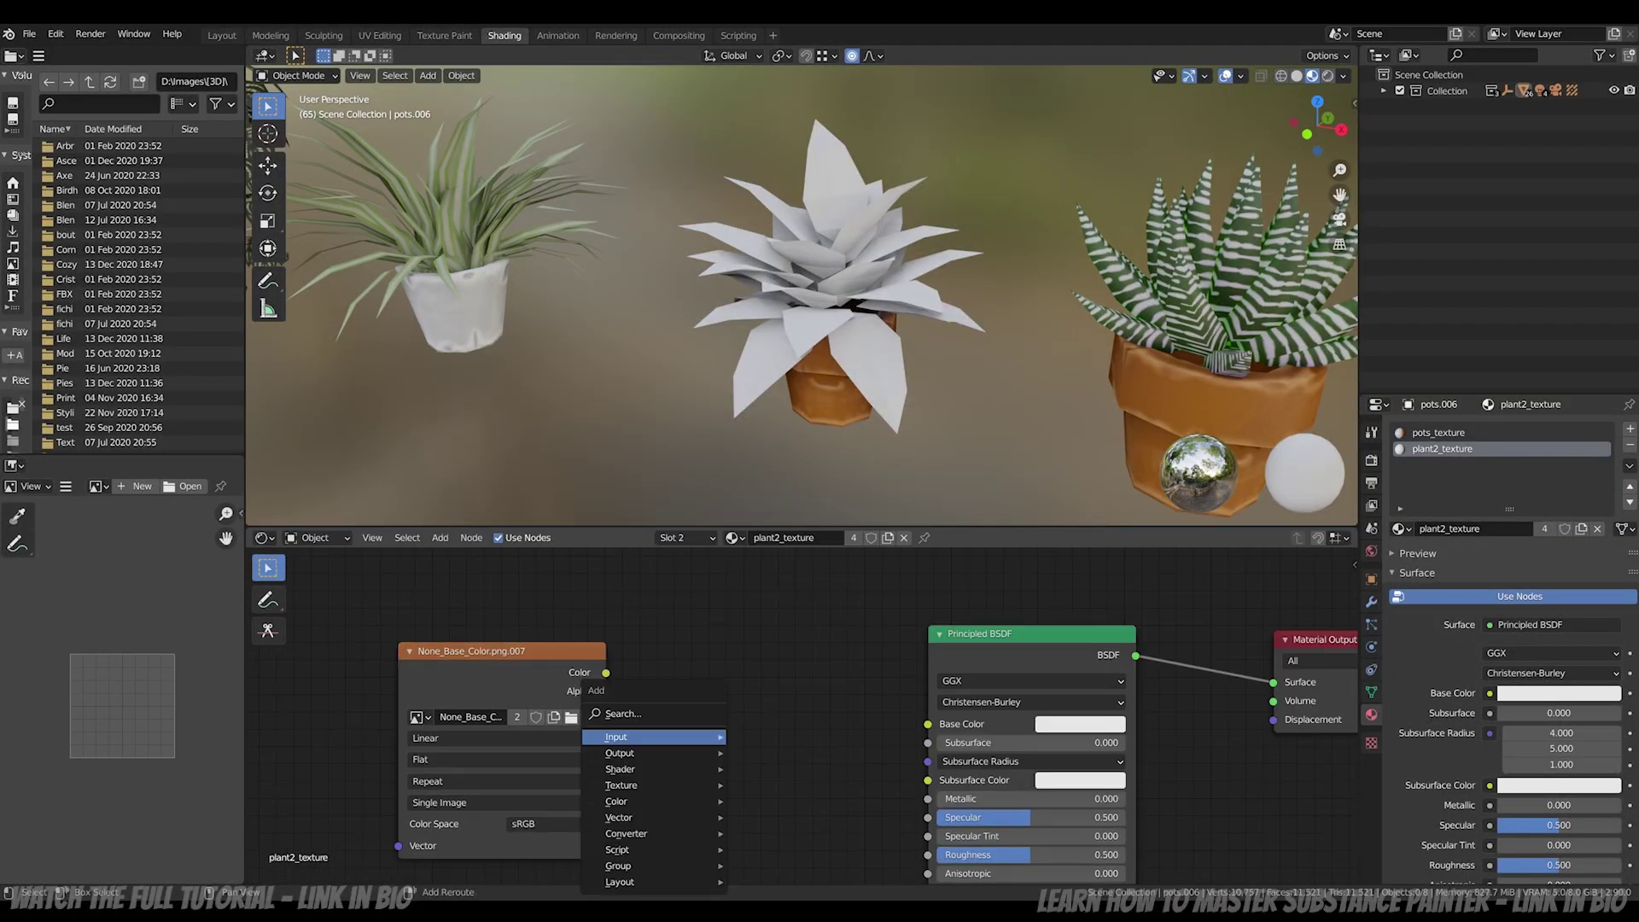
left_click(666, 715)
type("rg")
key("Return")
scroll(802, 715, "down", 4)
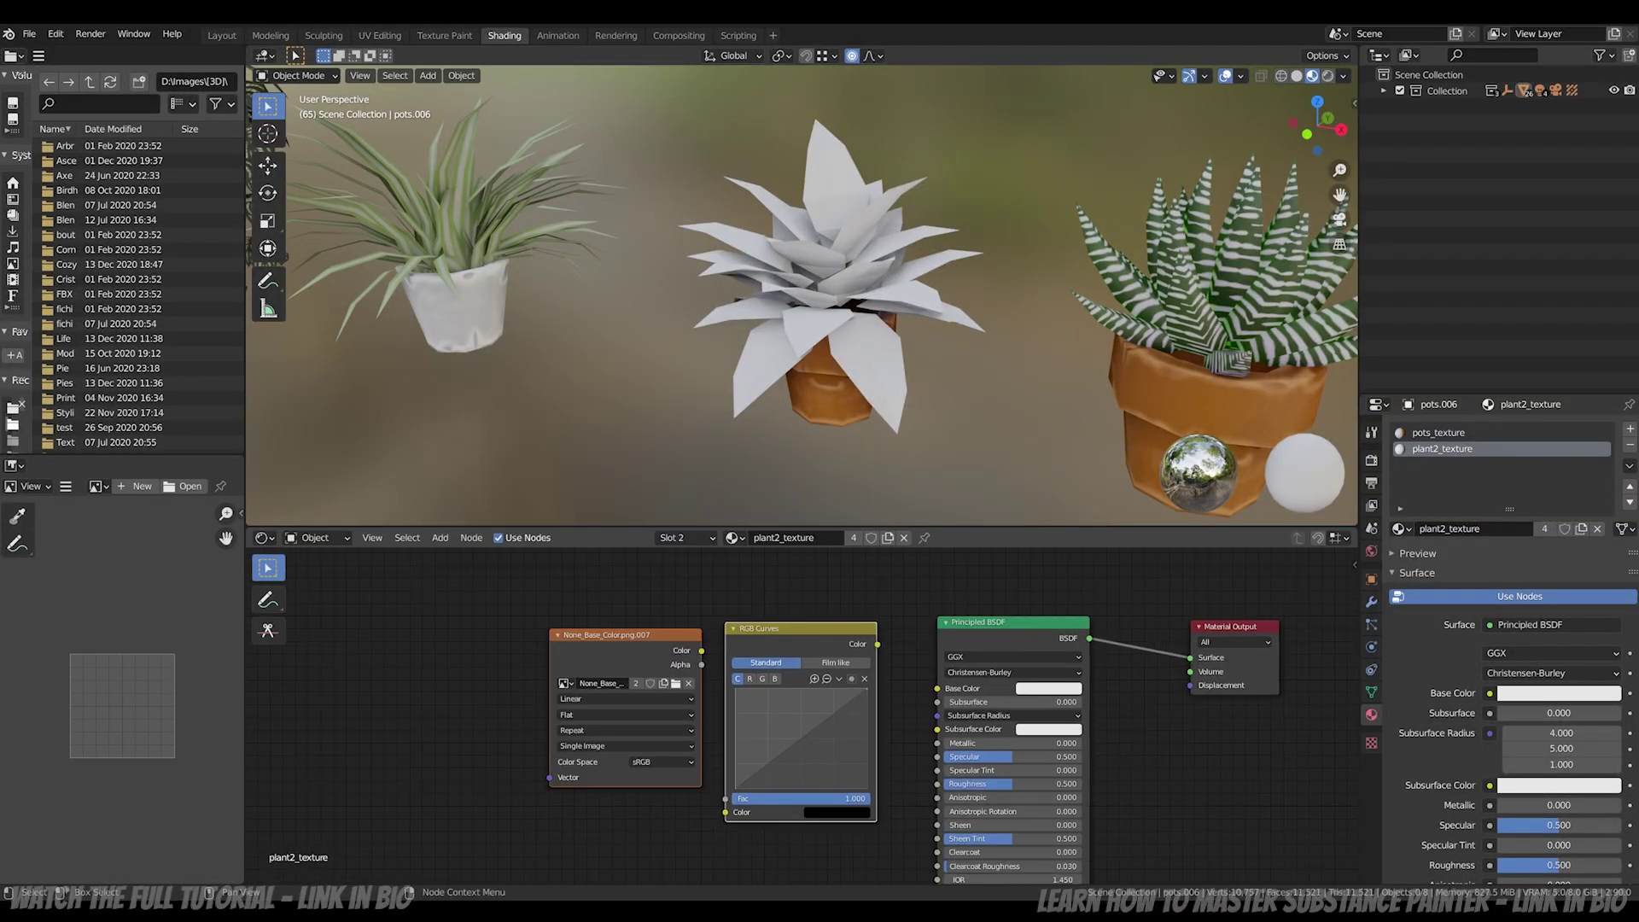
left_click_drag(798, 626, 666, 627)
Step: Add a Hue Saturation Value node between the RGB Curves node and the Principled BSDF
key("shift+a")
left_click(879, 700)
type("hue")
key("Return")
Step: Link the image texture's colour through the RGB Curves and Hue Saturation Value nodes into the Principled BSDF's Base Color
scroll(841, 683, "up", 4)
middle_click_drag(768, 726, 817, 723)
left_click_drag(469, 605, 563, 846)
left_click_drag(771, 617, 840, 752)
left_click_drag(969, 656, 1036, 675)
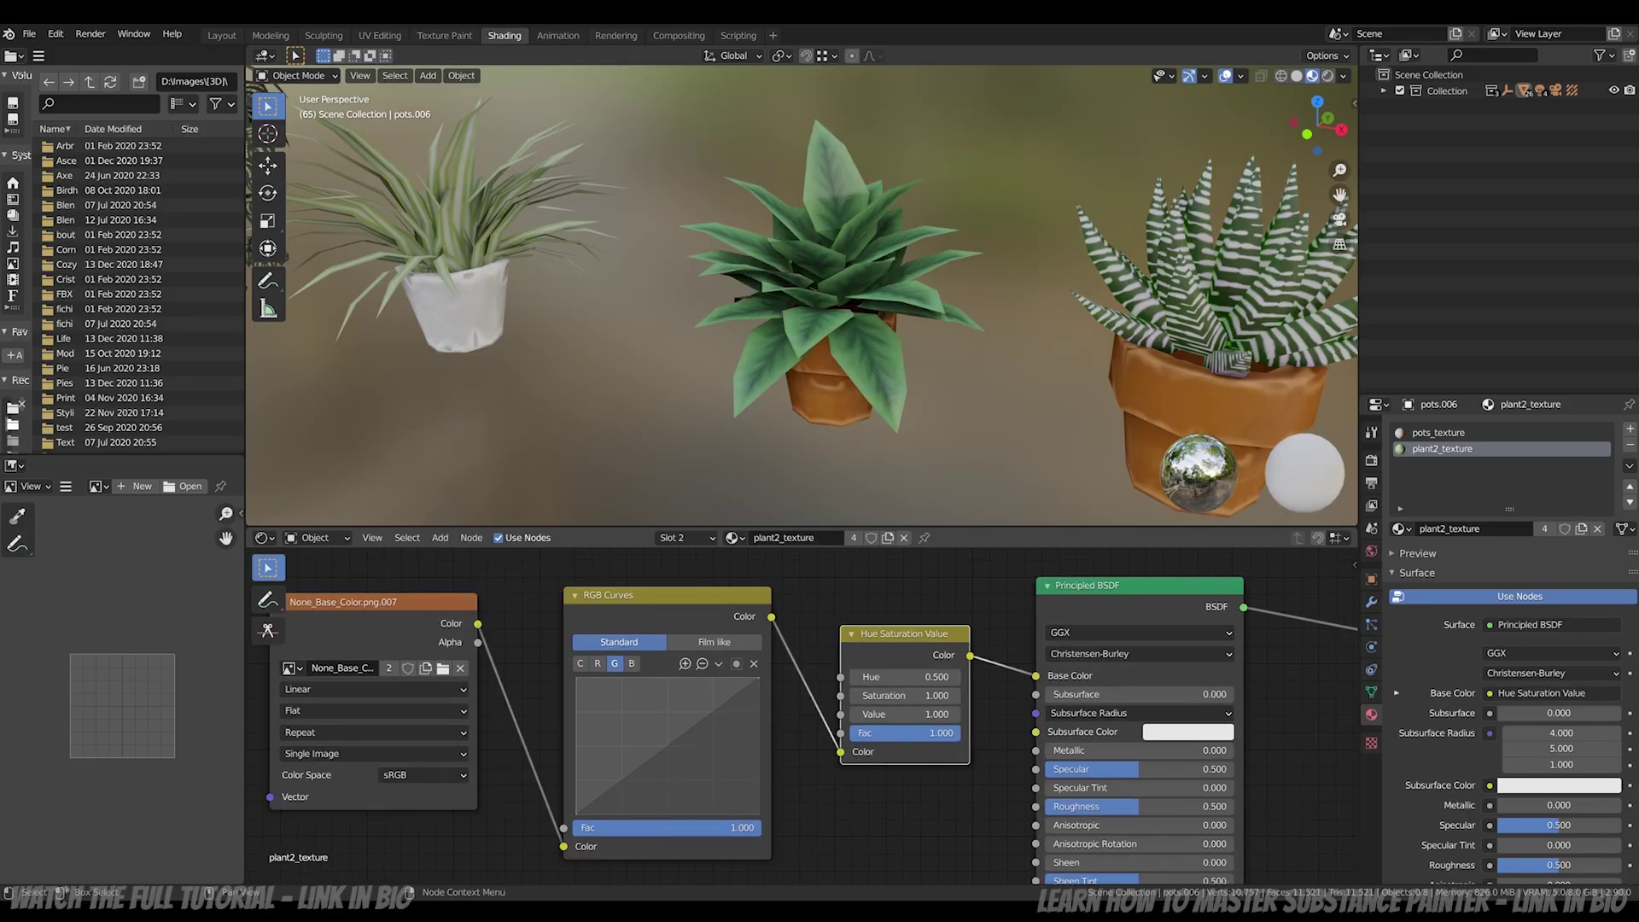
Step: Lower the green and blue channels of the RGB Curves node, with the blue point at X 0.94565, Y 0.33000
left_click_drag(671, 743, 748, 769)
left_click(631, 663)
Step: Set the Principled BSDF's Roughness to 1.000 and the colour node's Hue to 0.400, Saturation to 2.000 and Value to 2.000
middle_click_drag(905, 815, 882, 778)
left_click_drag(1114, 770, 1181, 771)
left_click_drag(879, 640, 854, 640)
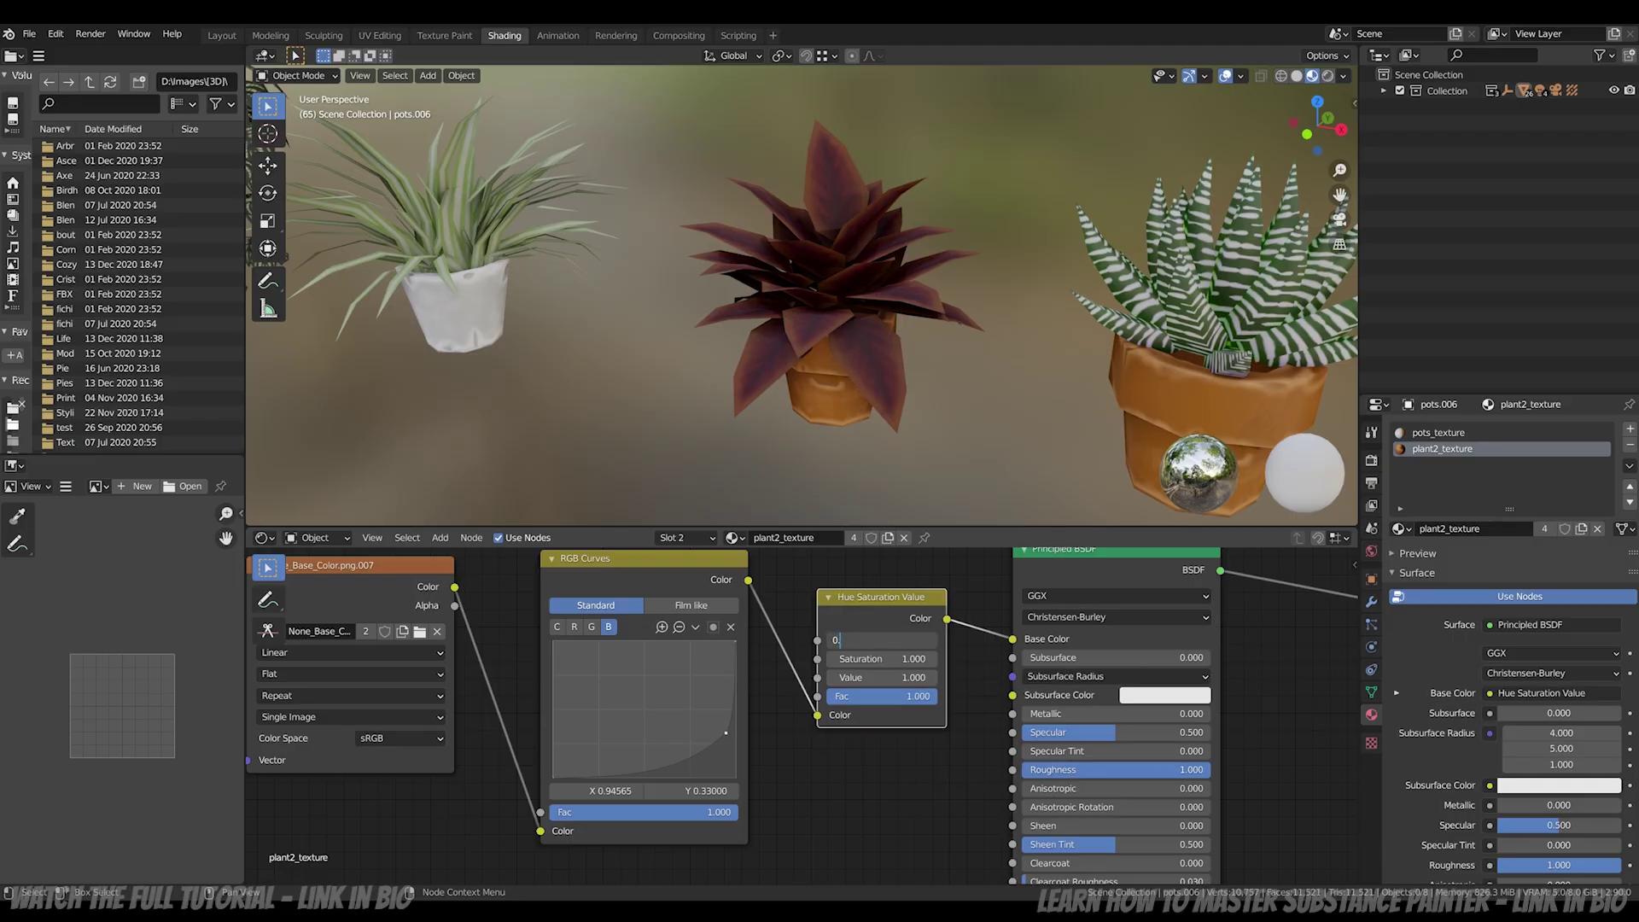
middle_click_drag(811, 715, 799, 719)
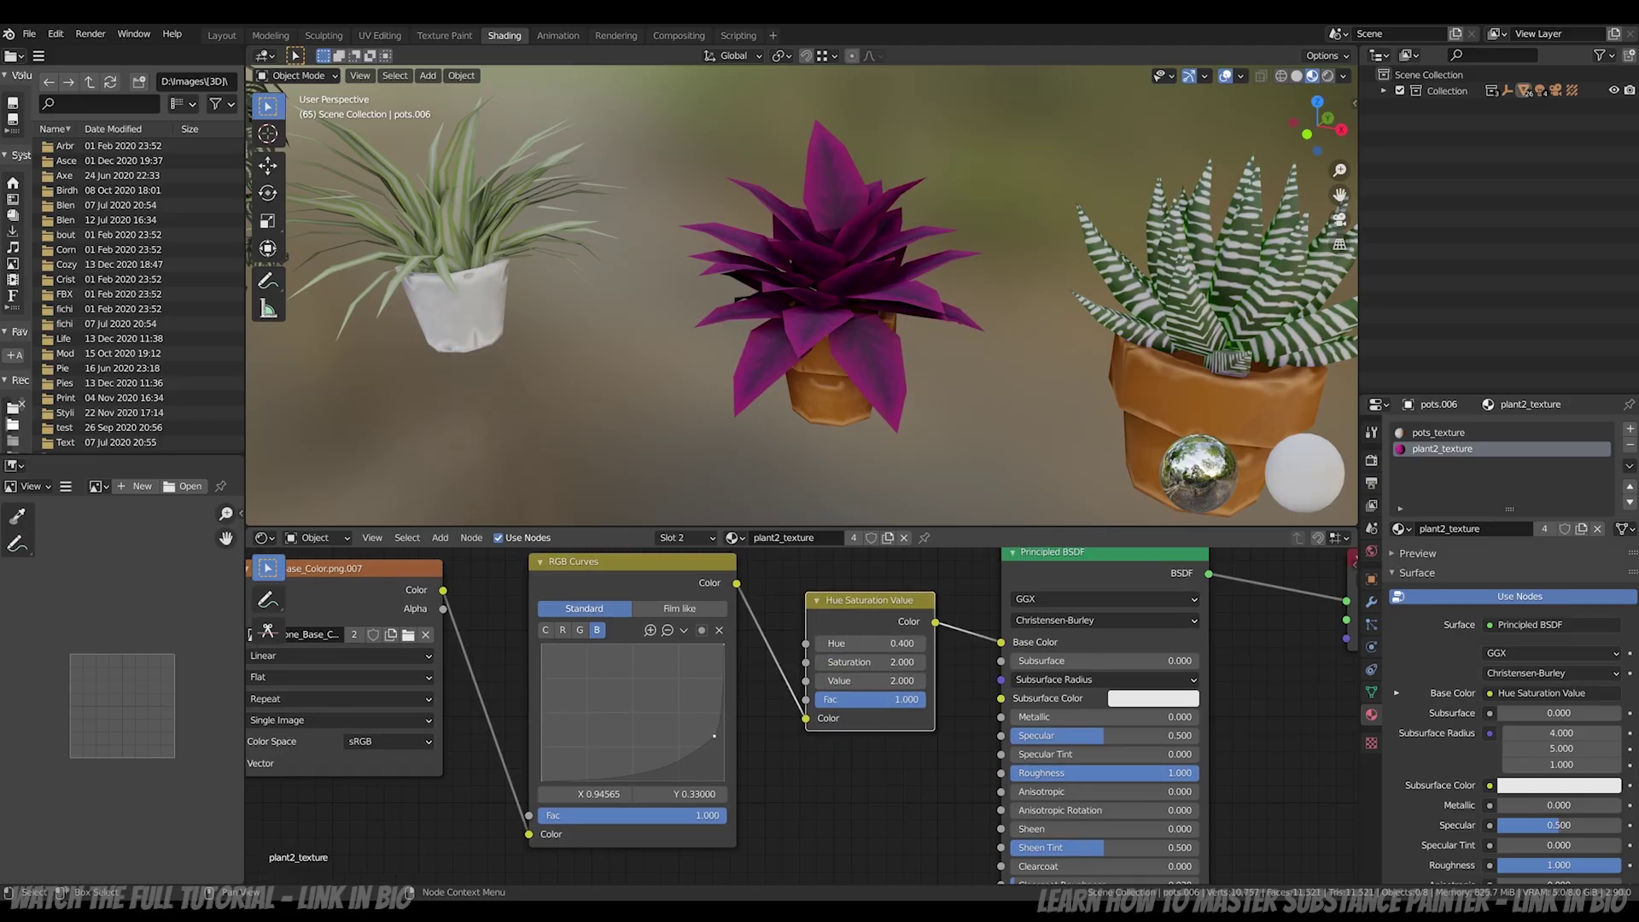
Step: Reshape the blue curve and lower the red channel with a point at X 0.67391, Y 0.47500
left_click_drag(713, 735, 647, 708)
left_click(563, 630)
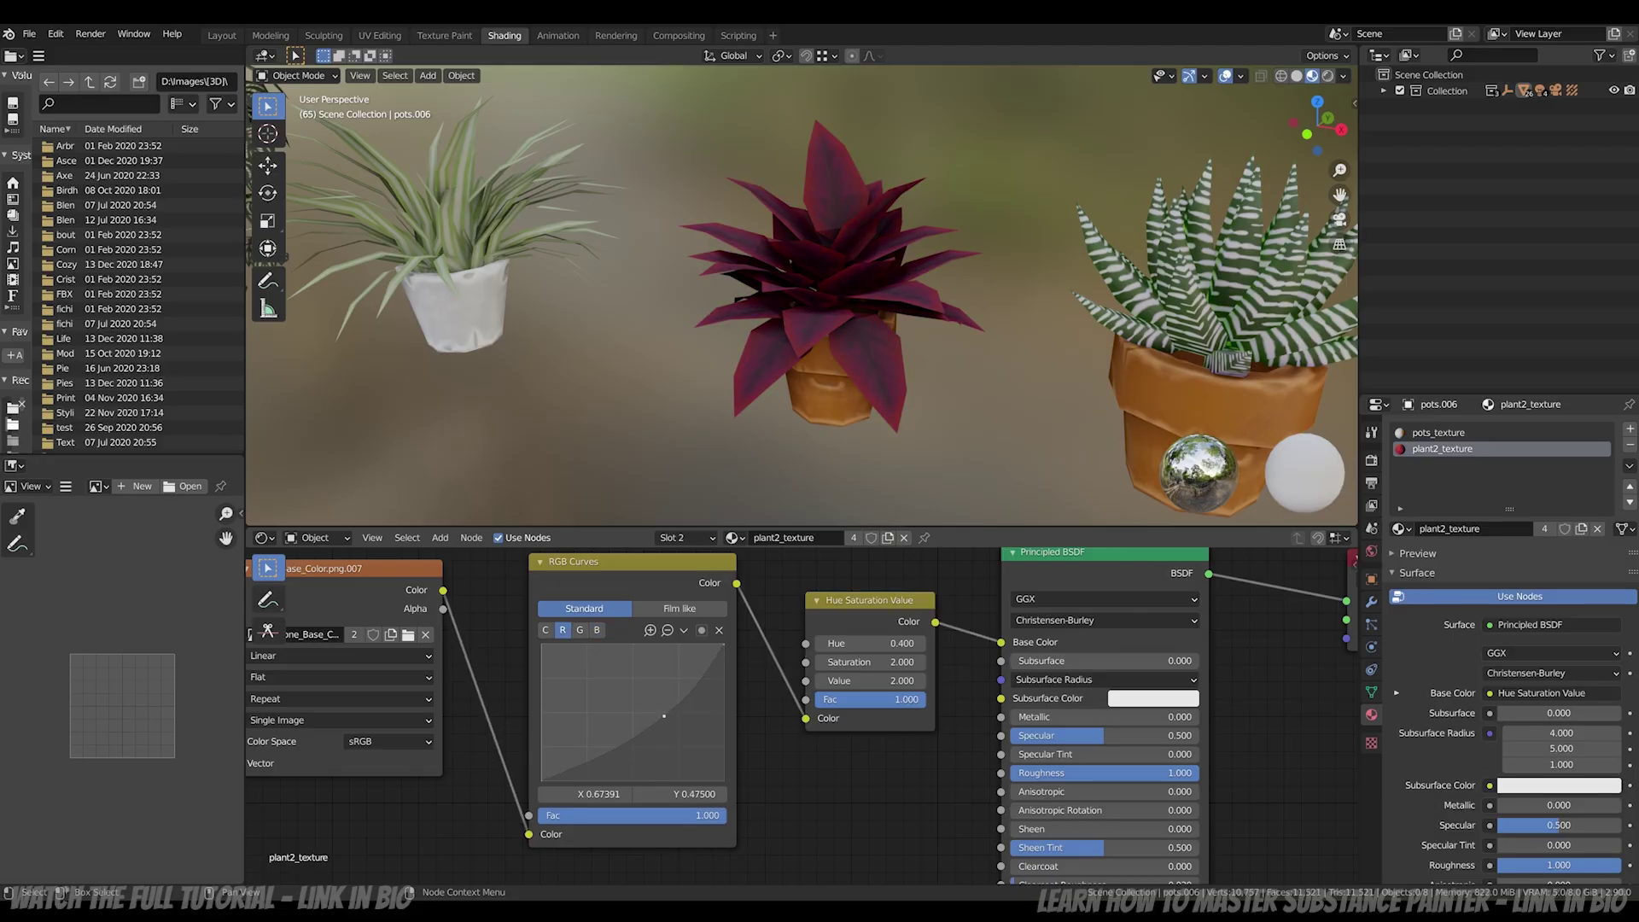
Step: Set the Principled BSDF's Subsurface to 0.020
middle_click_drag(1106, 693, 1031, 699)
left_click(1030, 666)
type("0.02")
key("Return")
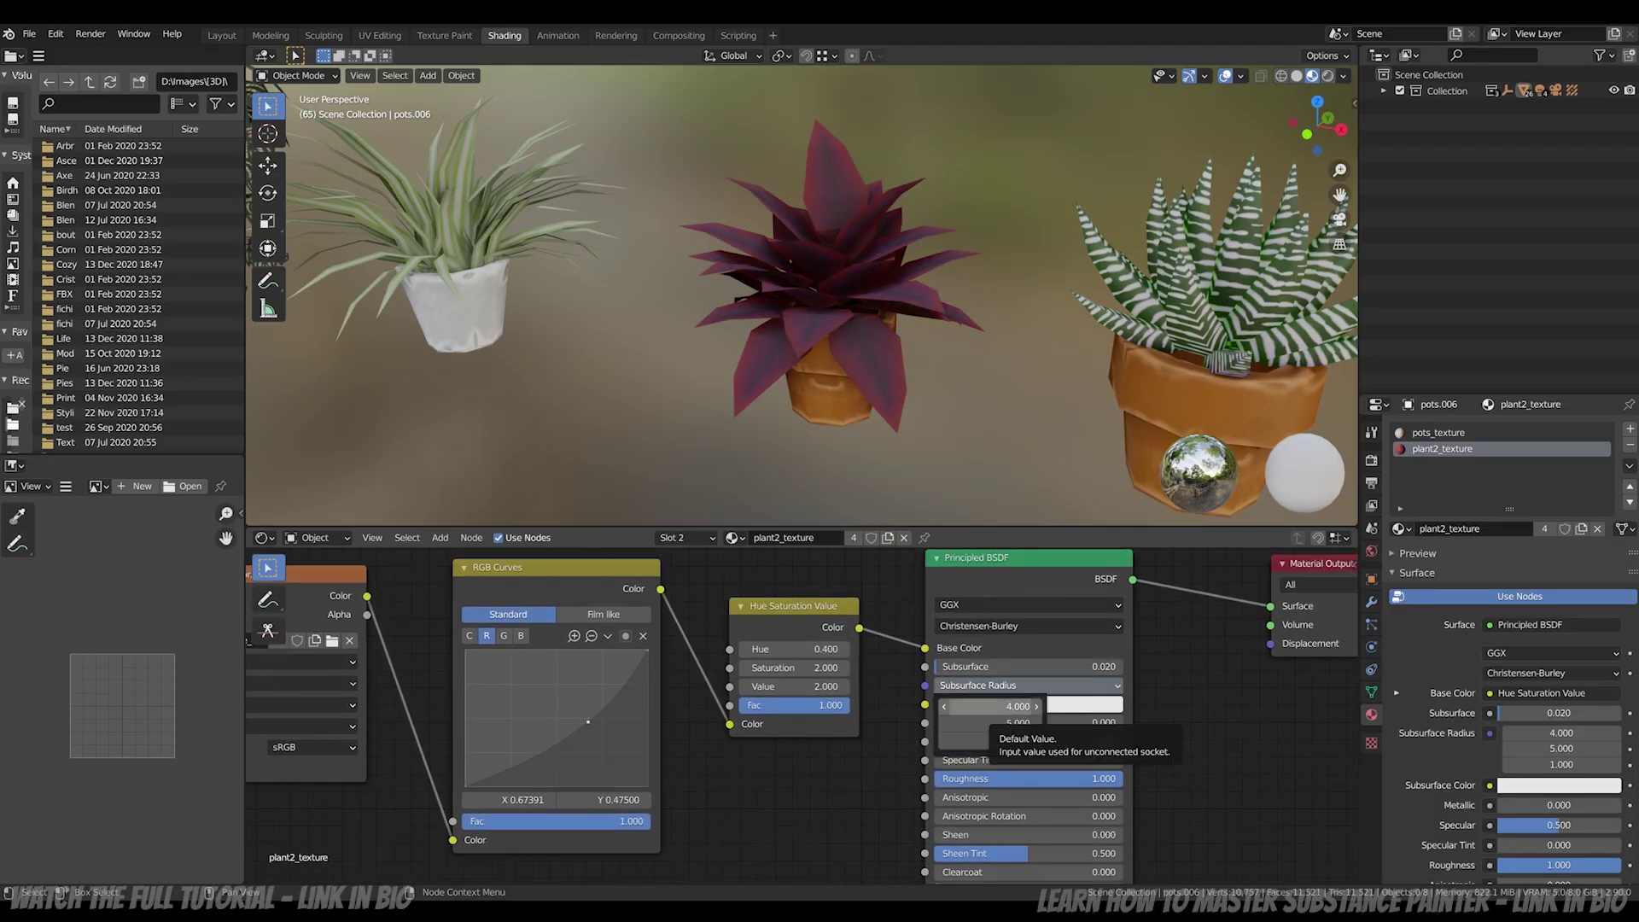
Step: Try other Subsurface Radius values on the plant material and restore them to 4.000, 5.000 and 1.000
left_click(990, 685)
left_click(990, 706)
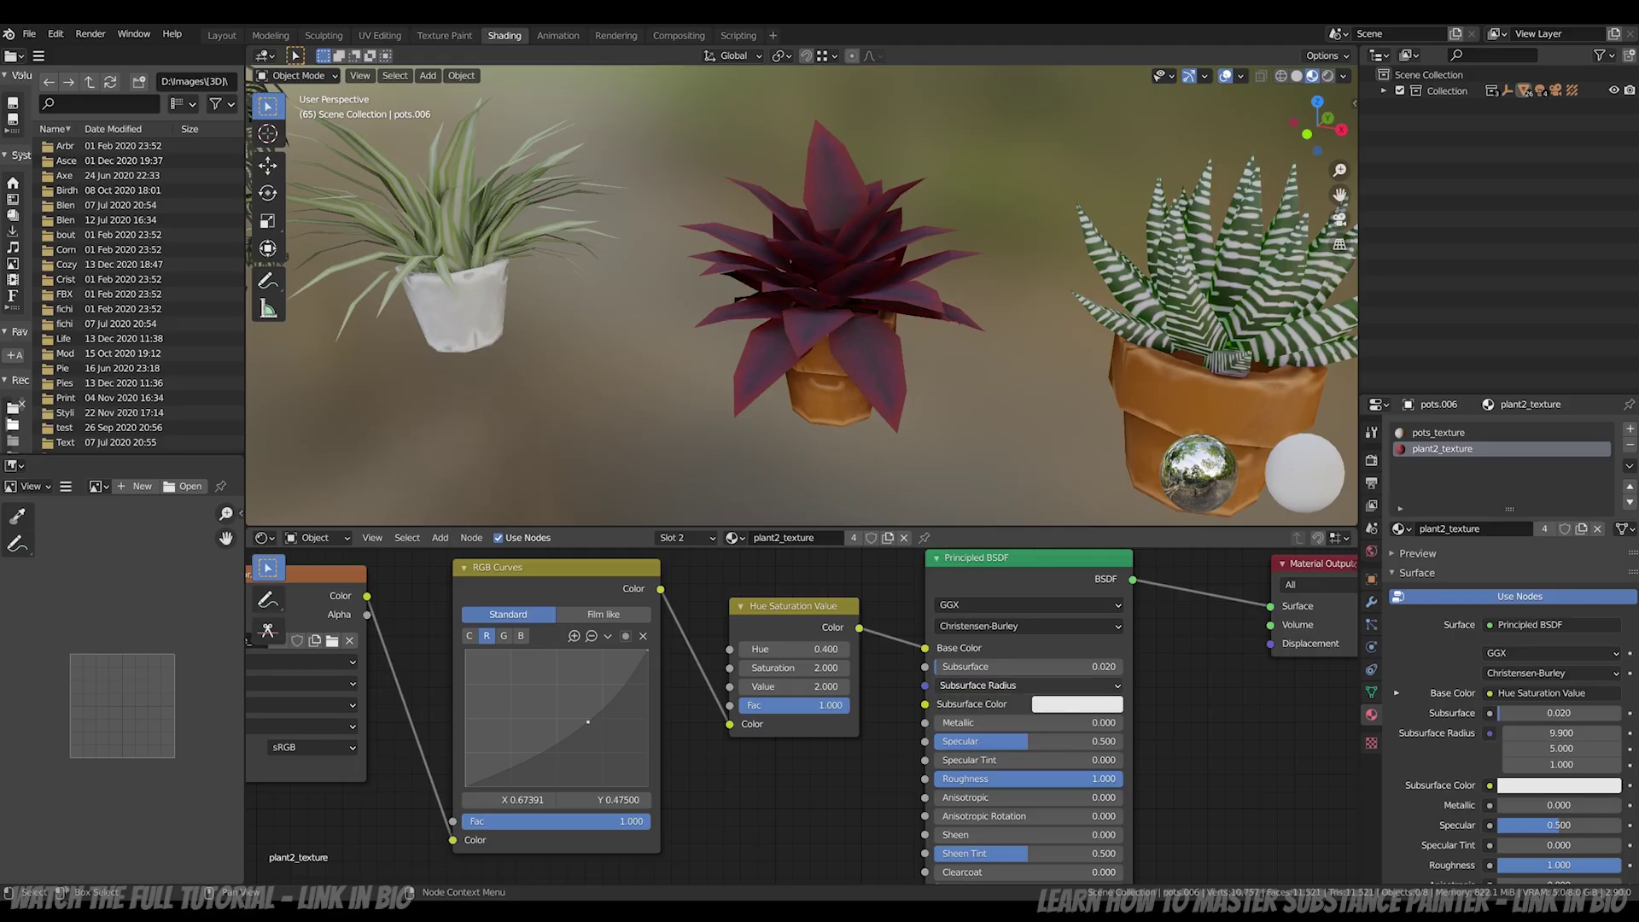
type("4")
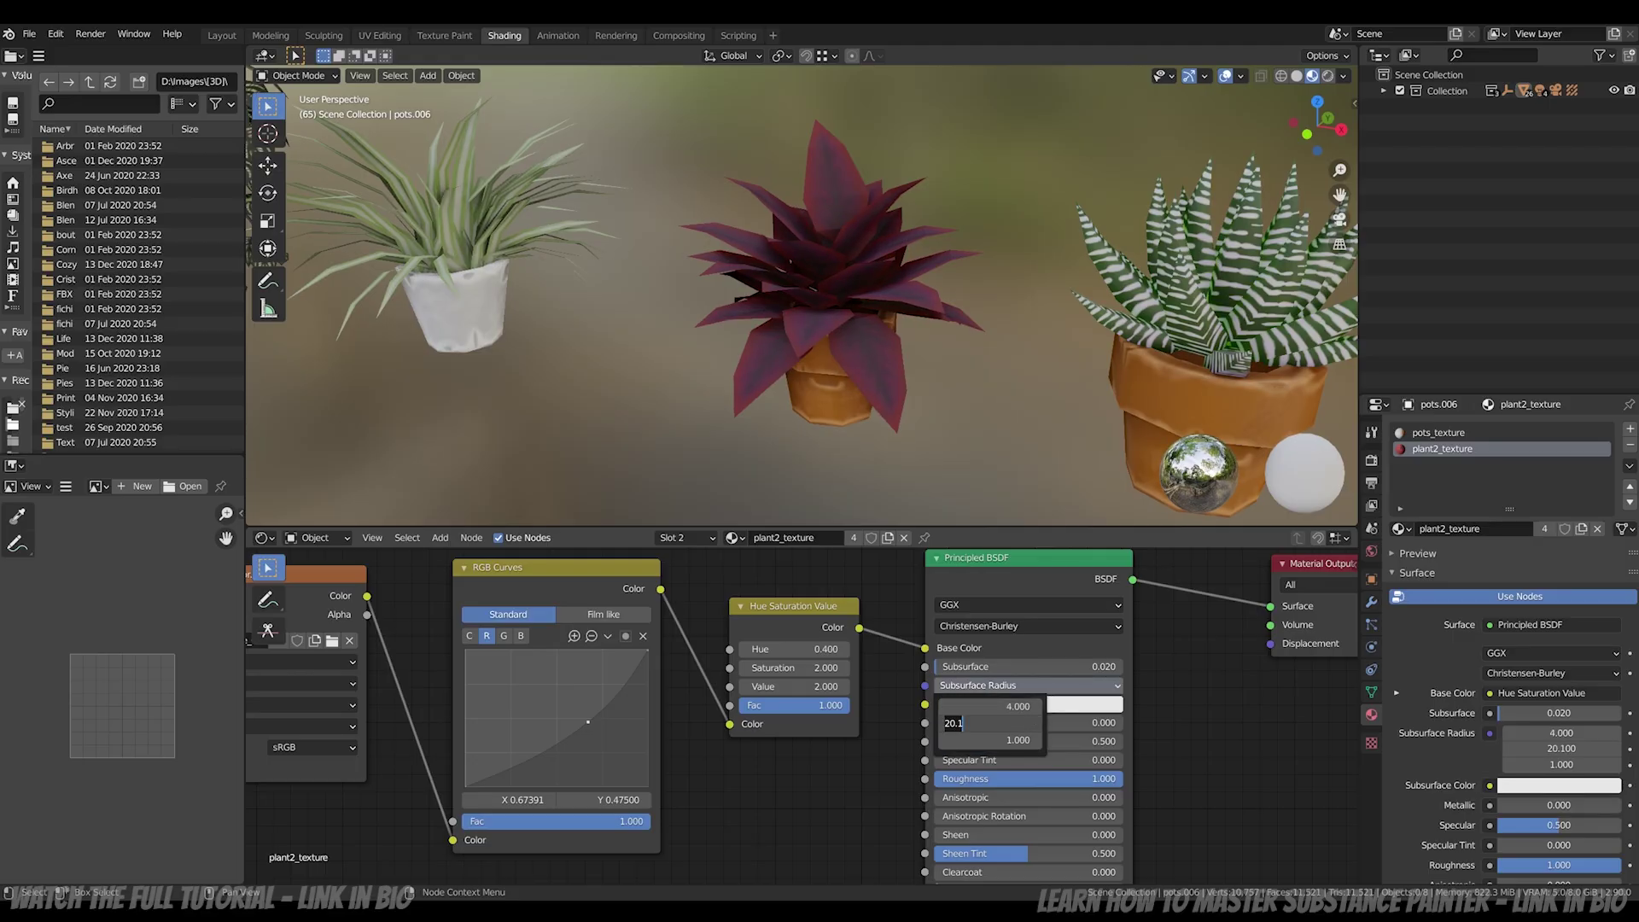
left_click(990, 685)
left_click(990, 740)
type("1")
key("Return")
scroll(800, 715, "down", 8)
scroll(802, 324, "down", 3)
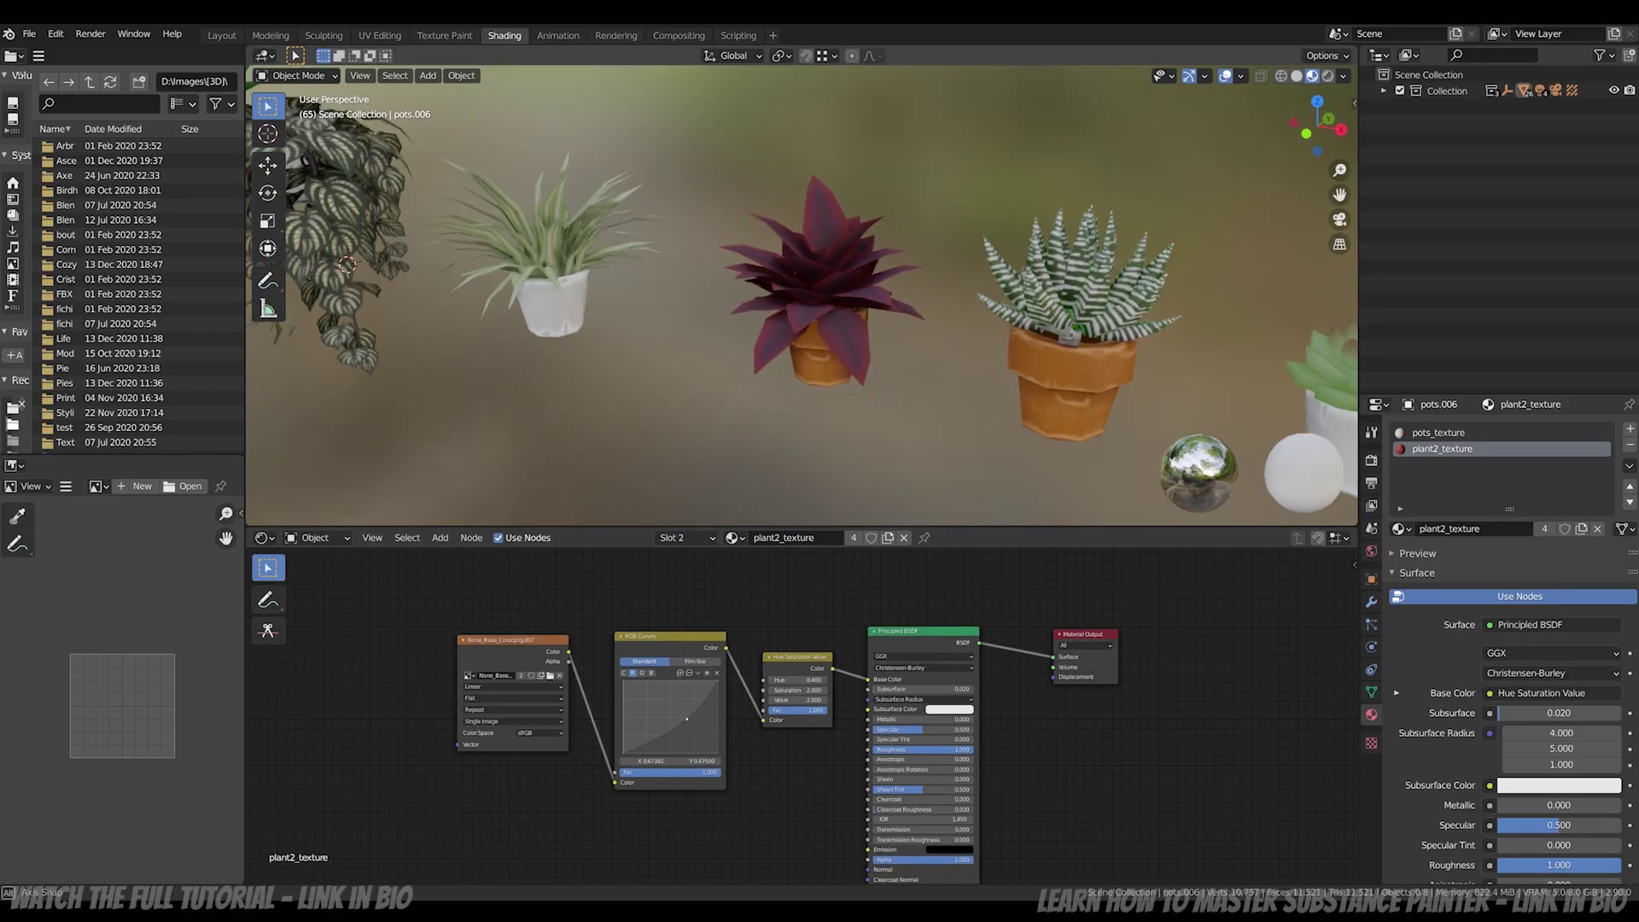
middle_click_drag(802, 325, 807, 341)
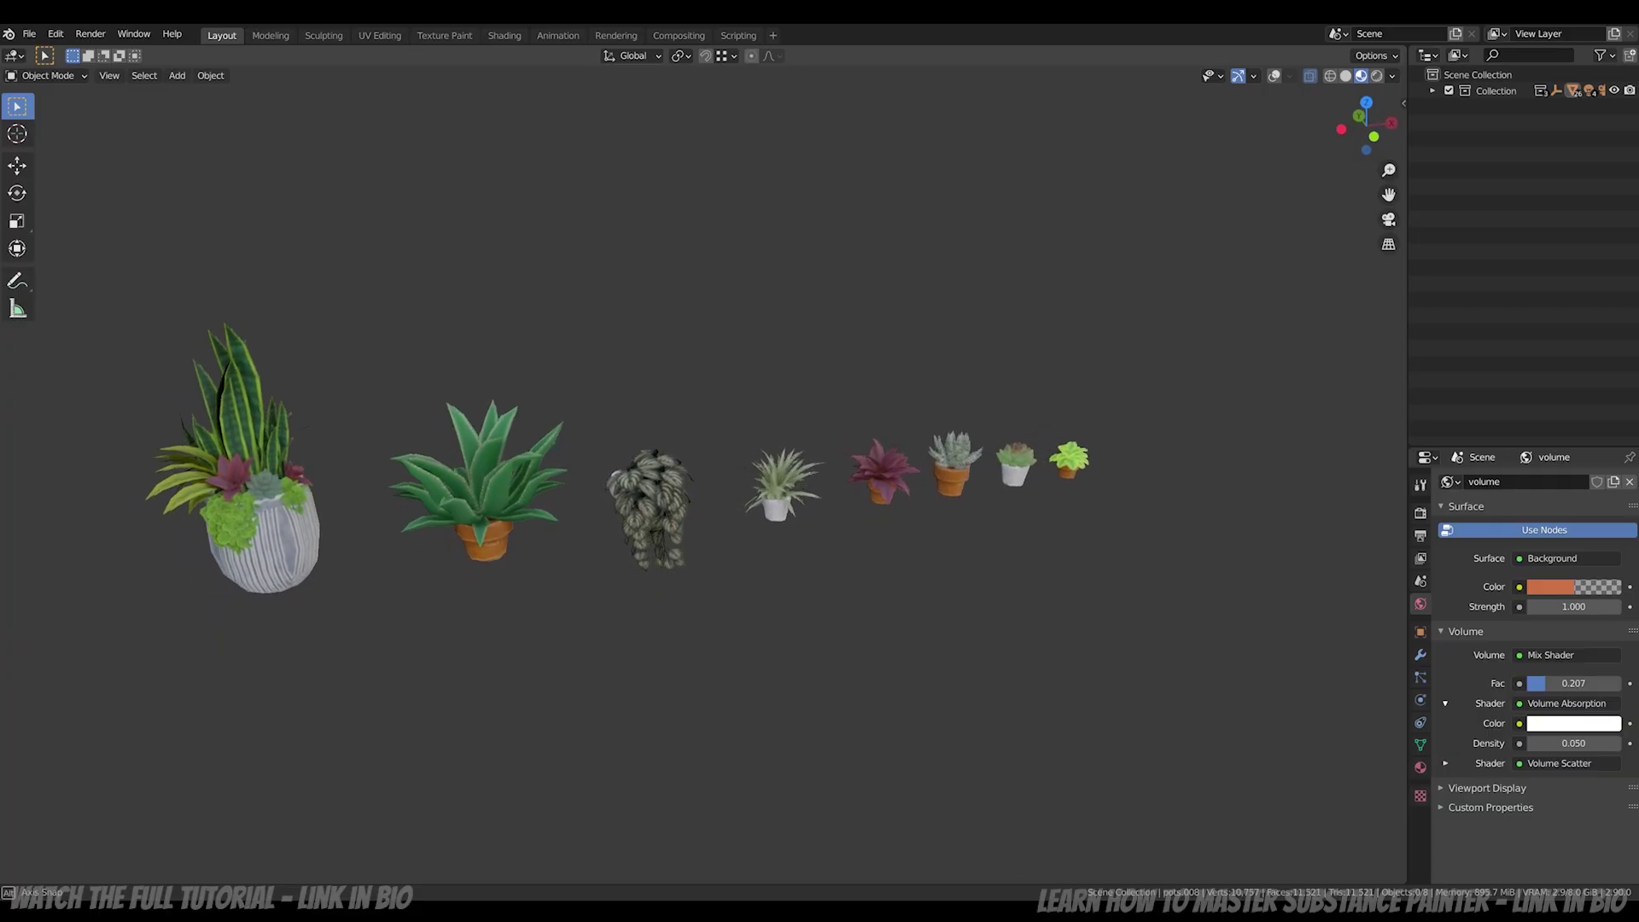